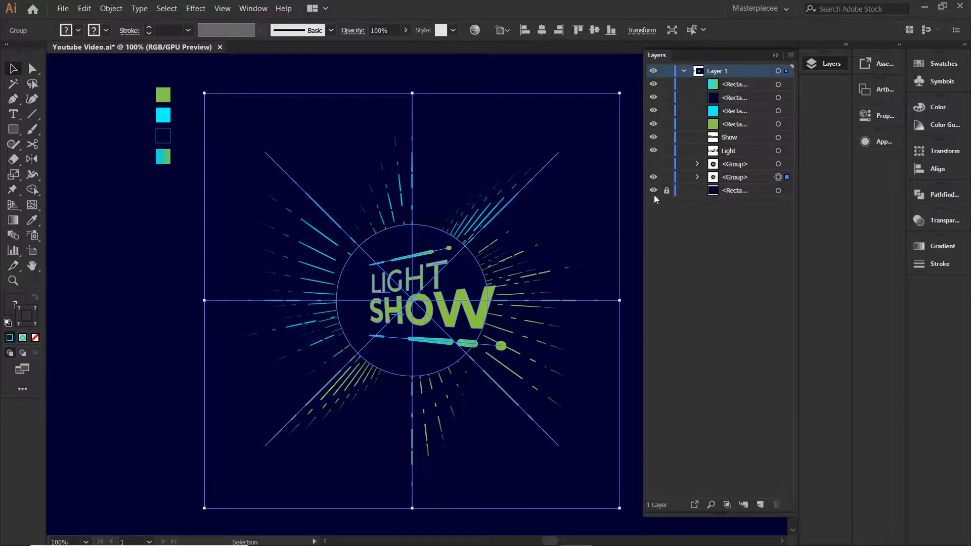
Step: Hide the locked background rectangle and the light-burst group so the artboard is blank apart from the colour squares
click(652, 191)
click(654, 177)
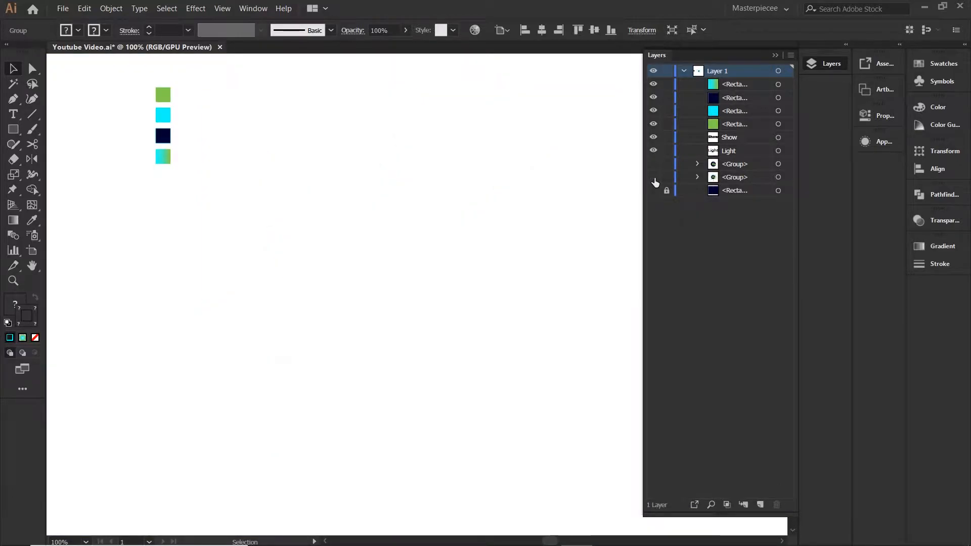
click(774, 54)
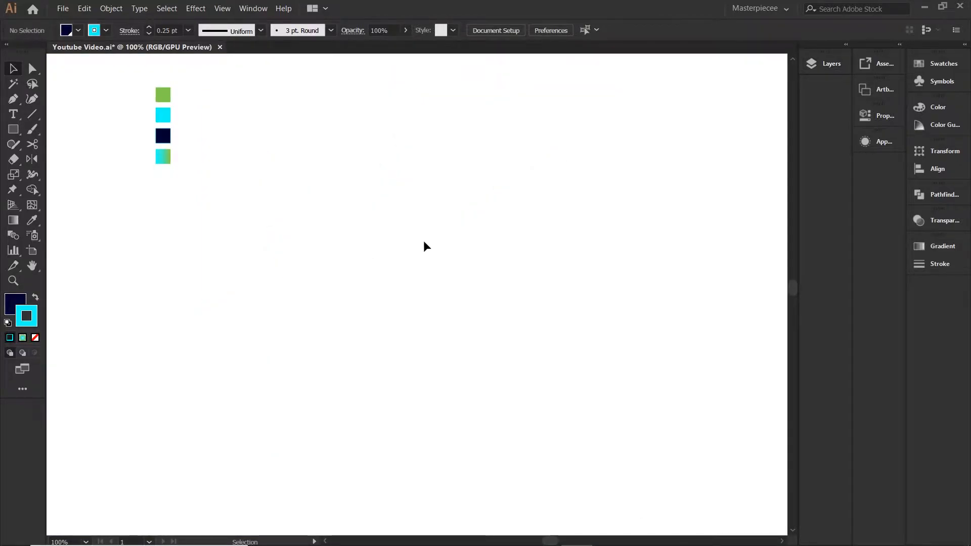
Step: Move the four colour sample squares together further left, clear of the drawing area
drag(123, 75, 183, 167)
drag(150, 135, 73, 159)
click(242, 124)
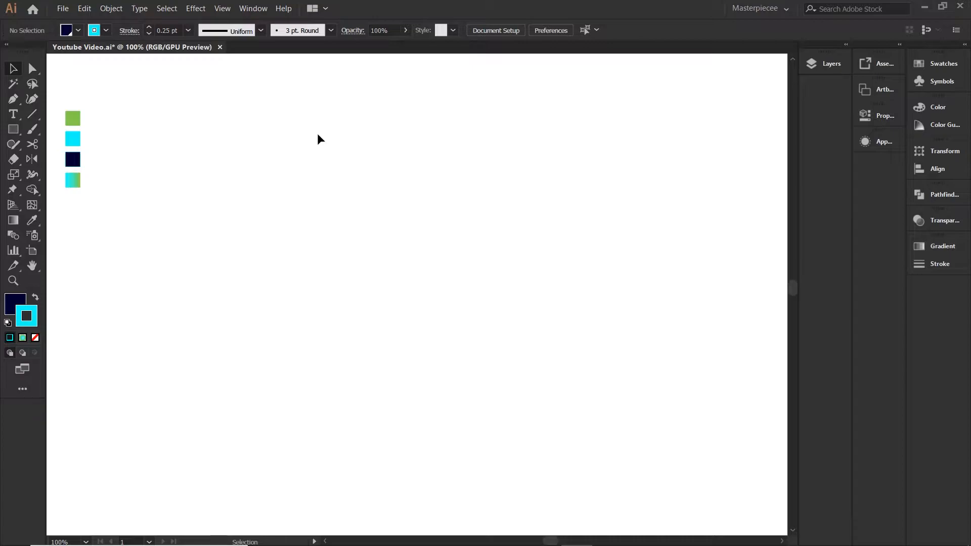
click(945, 66)
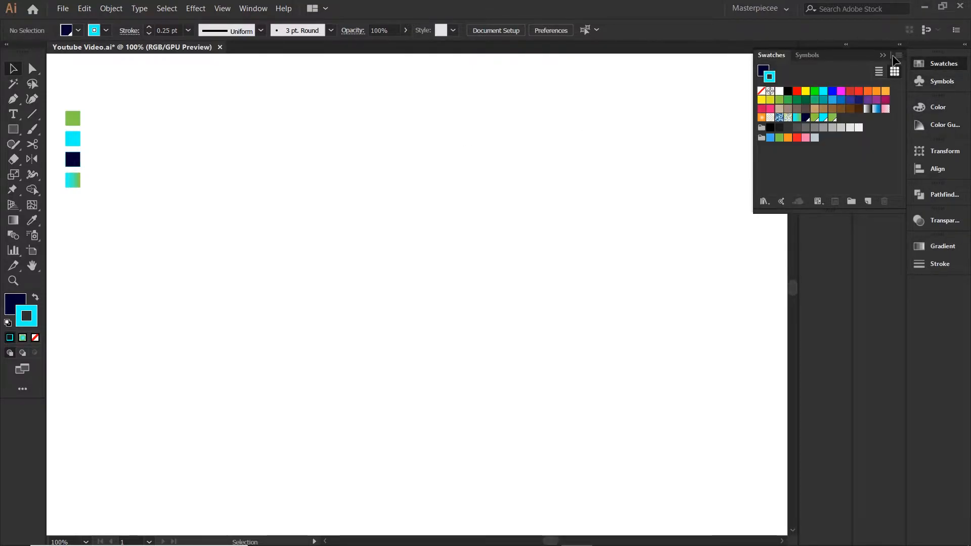
click(384, 5)
Step: Draw a straight vertical line down the middle of the canvas with the Line Segment tool
click(32, 114)
mouse_move(406, 102)
mouse_down()
mouse_move(434, 474)
mouse_move(408, 470)
mouse_move(407, 451)
mouse_up()
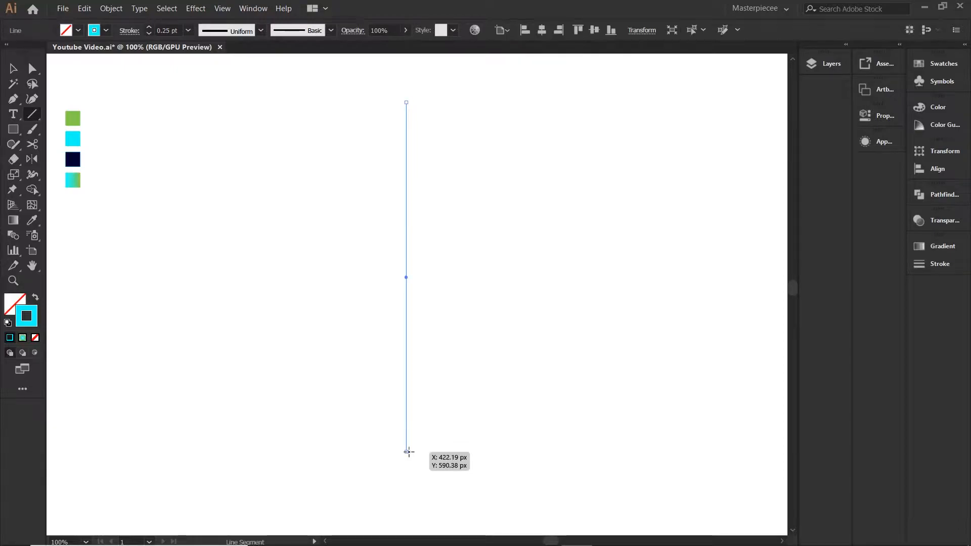
click(163, 30)
text(2)
key(Return)
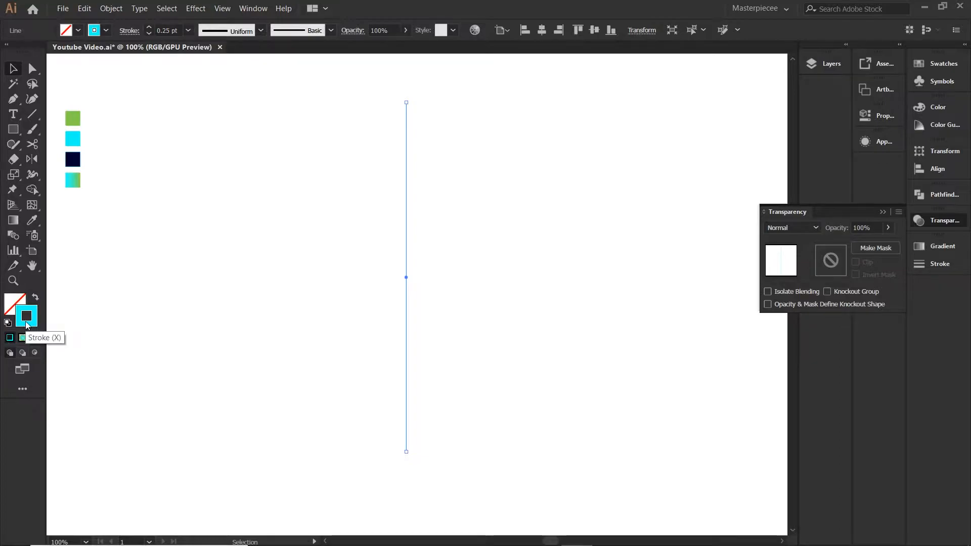
Step: Change the vertical line's stroke colour to a very dark, near-black teal
double_click(26, 316)
drag(613, 235, 581, 298)
key(Return)
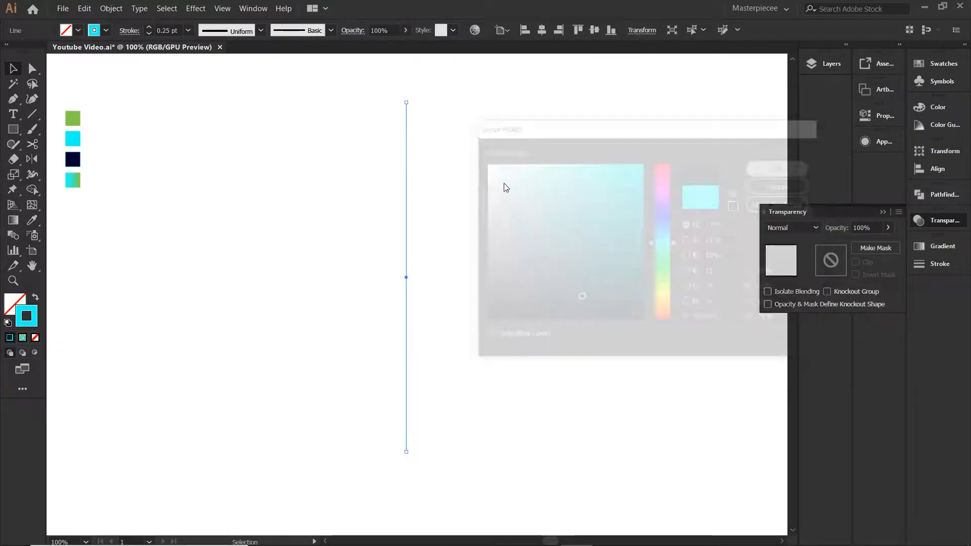
click(504, 183)
Step: Set the vertical line's stroke weight to 2 pt and deselect it
click(406, 229)
click(548, 264)
click(406, 229)
click(167, 30)
text(2)
key(Return)
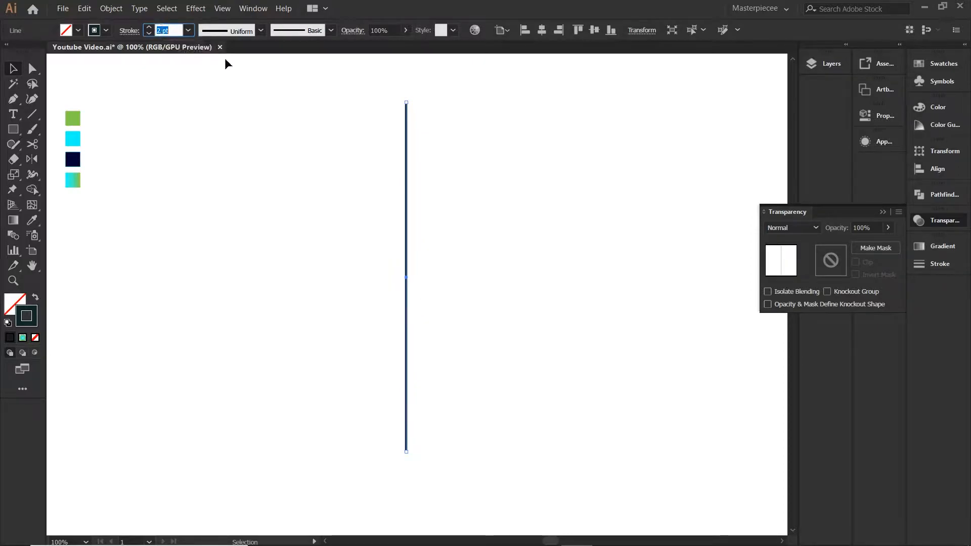
click(531, 190)
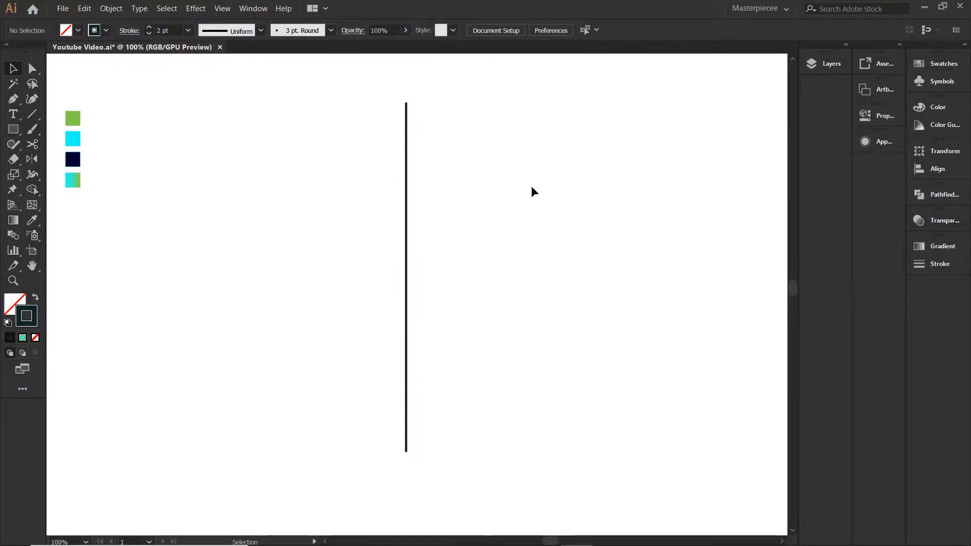
Step: Turn on the dashed line option for the vertical line's stroke
click(408, 151)
click(130, 30)
click(8, 118)
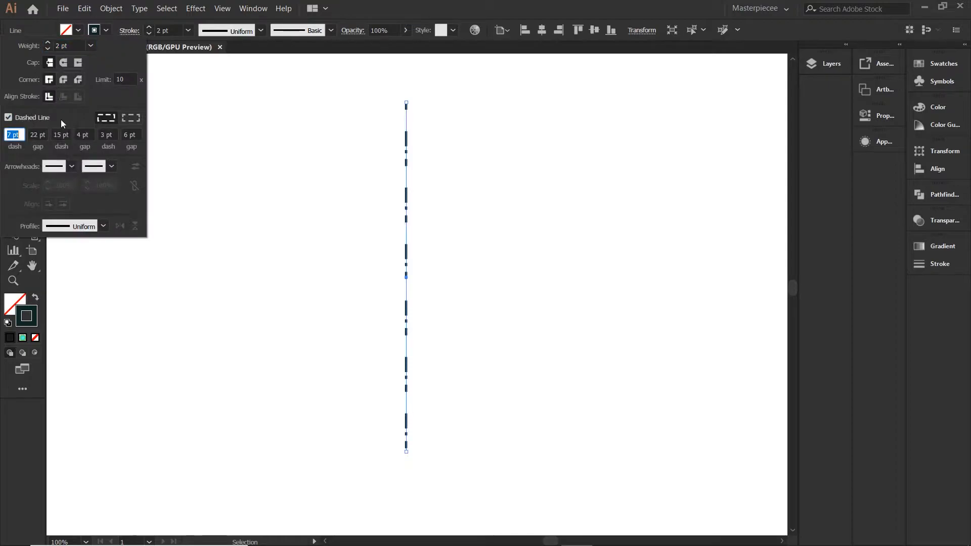
Step: Clear all dash and gap values of the line's stroke except the first 7 pt dash
click(134, 134)
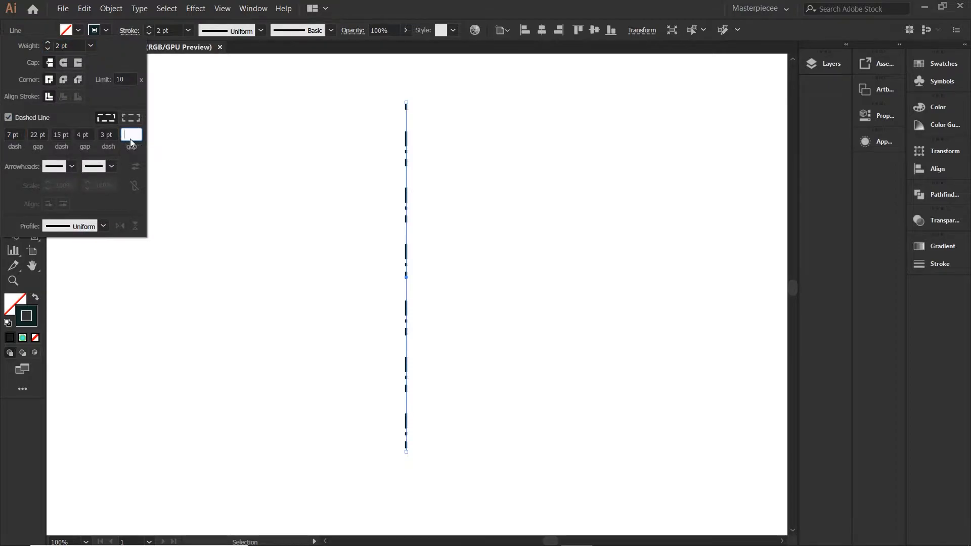
click(107, 134)
key(BackSpace)
click(76, 134)
key(BackSpace)
click(61, 134)
key(BackSpace)
click(37, 135)
key(BackSpace)
click(12, 134)
click(19, 120)
click(20, 118)
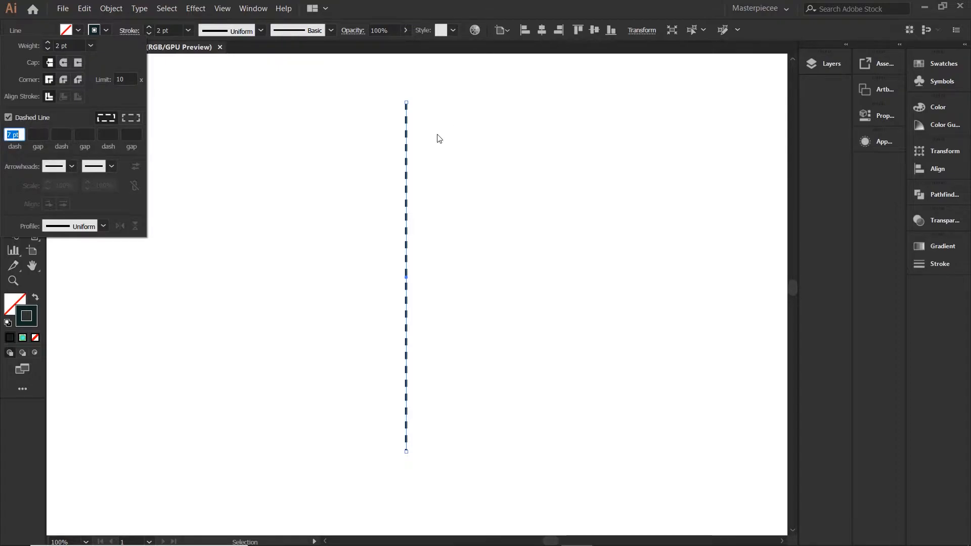
click(396, 155)
Step: Examine the dashes and gaps of the vertical line up close
key(ctrl+plus)
key(ctrl+plus)
key(ctrl+plus)
key(ctrl+plus)
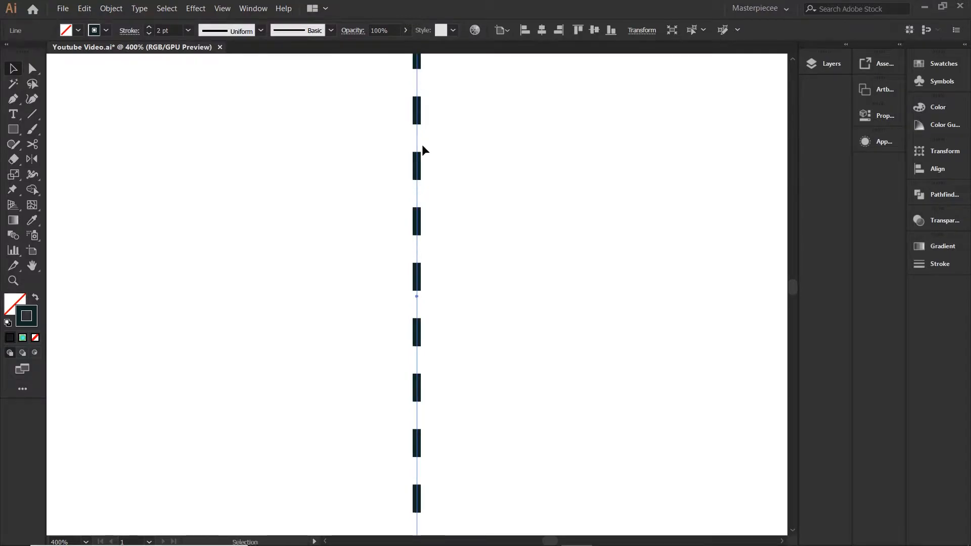
key(ctrl+minus)
key(ctrl+minus)
key(ctrl+minus)
key(ctrl+minus)
key(ctrl+minus)
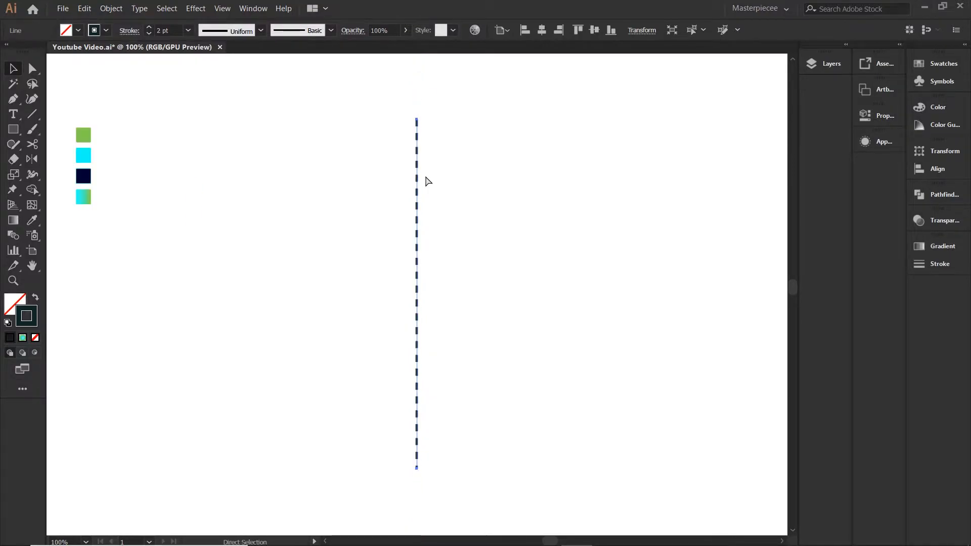
key(ctrl+plus)
Step: Set the line's first gap to 20 pt and its first dash to 20 pt
click(127, 31)
click(36, 136)
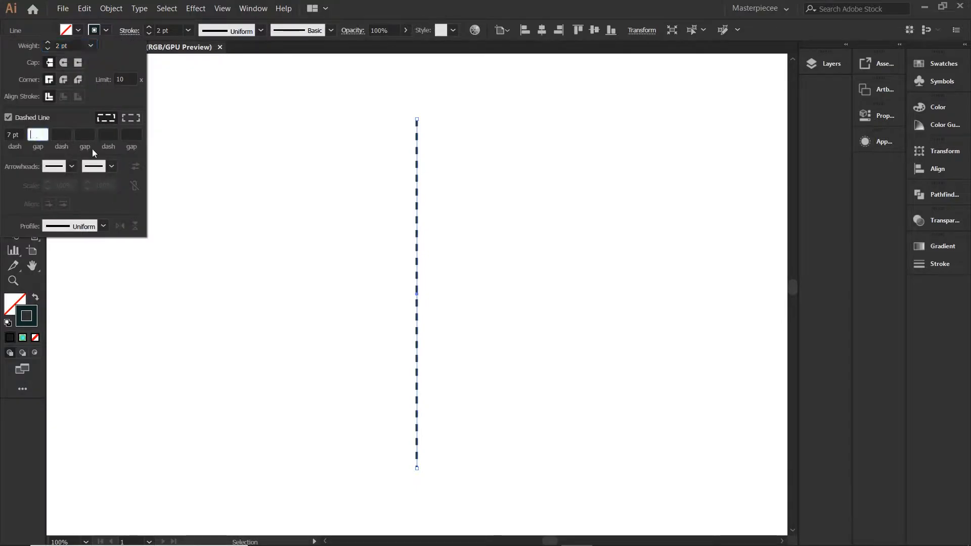
text(20)
click(63, 134)
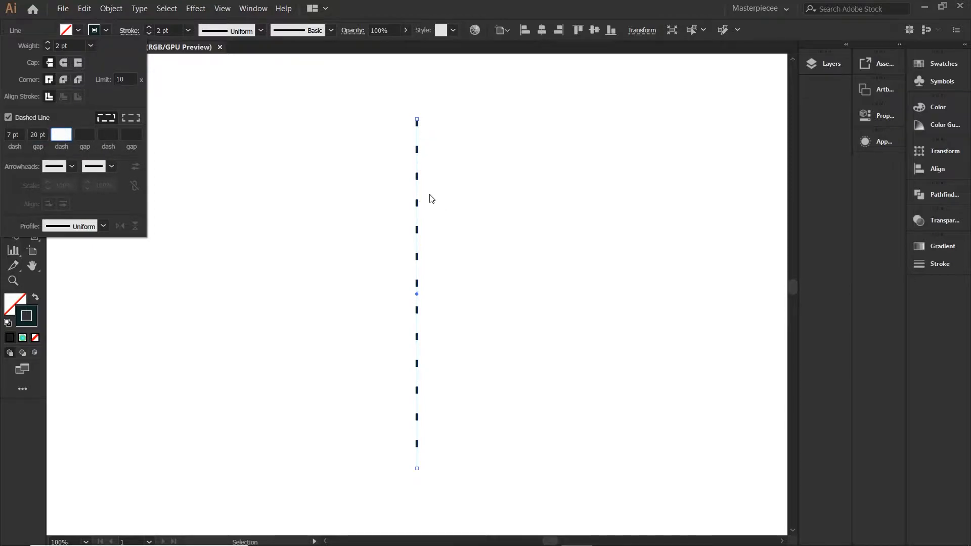
drag(11, 135, 2, 136)
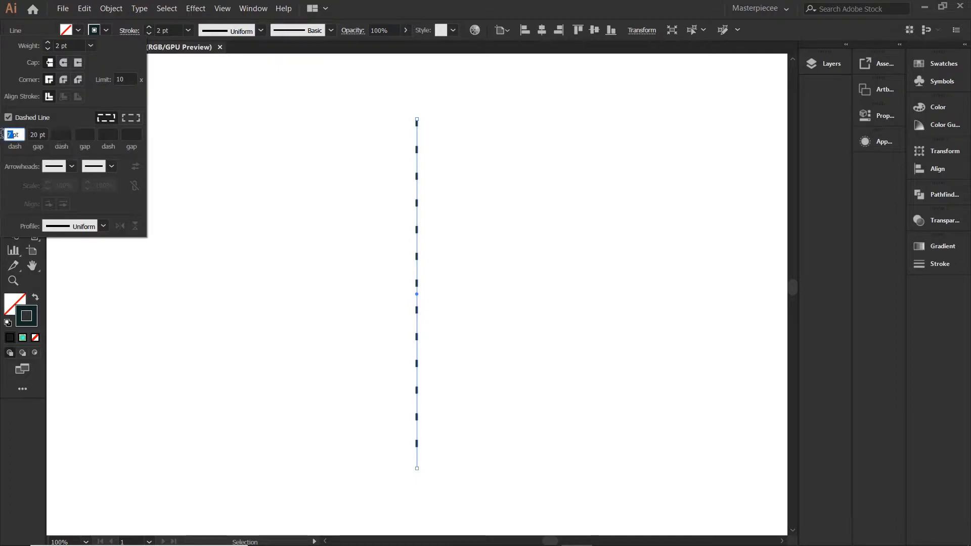
text(20)
key(Return)
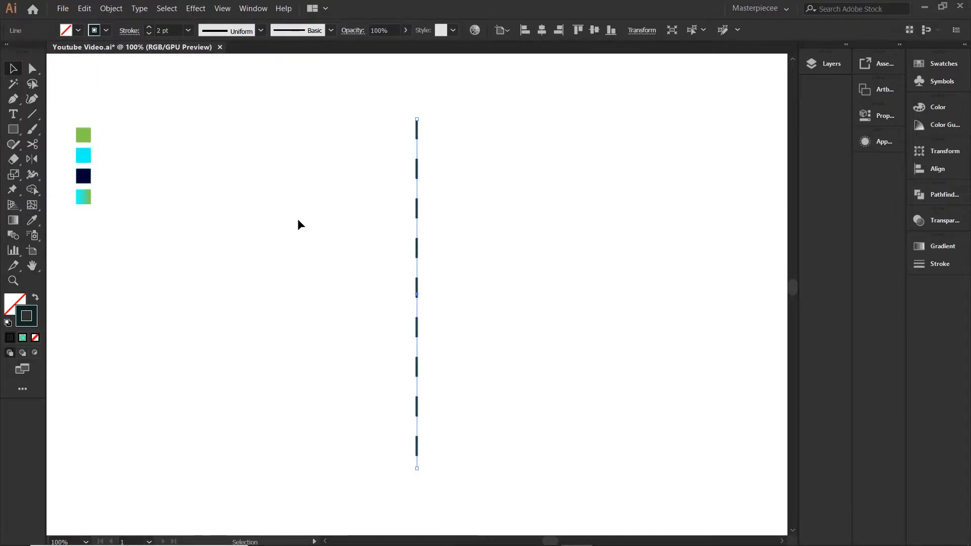
Step: Set the line's second dash to 10 pt and its second gap to 20 pt
click(128, 30)
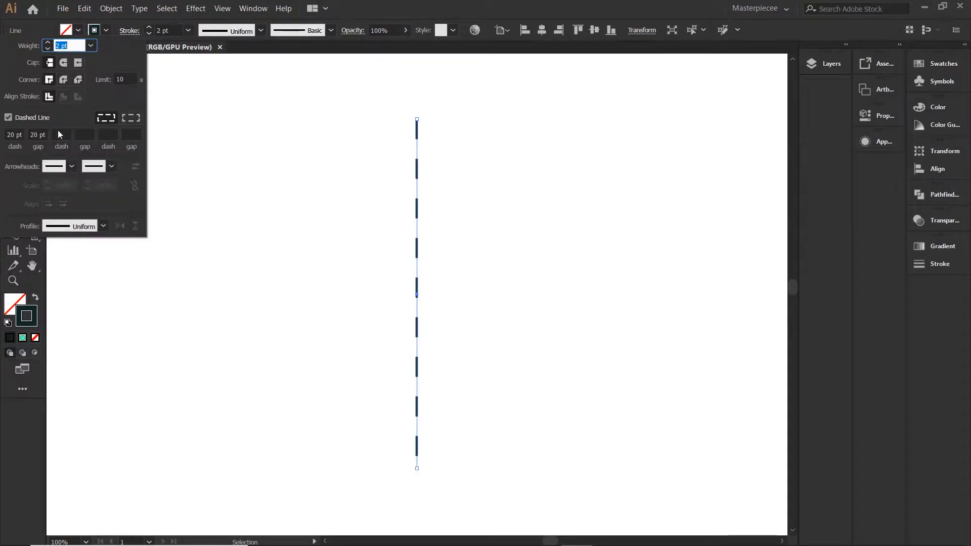
click(60, 134)
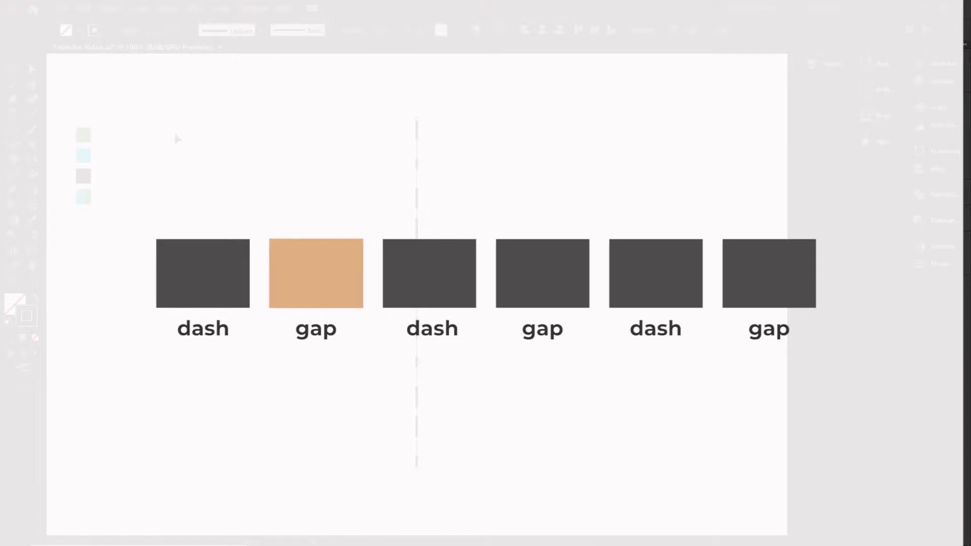
click(130, 31)
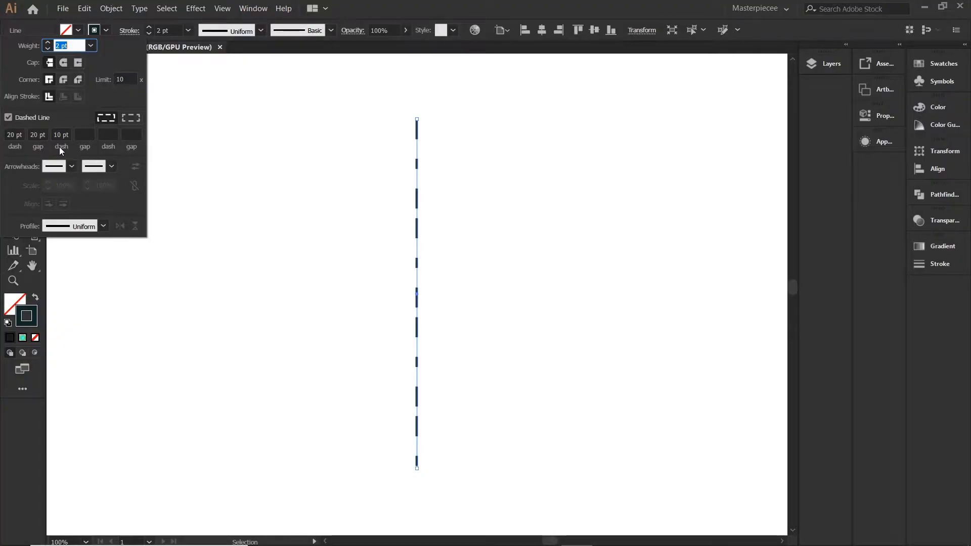
click(85, 134)
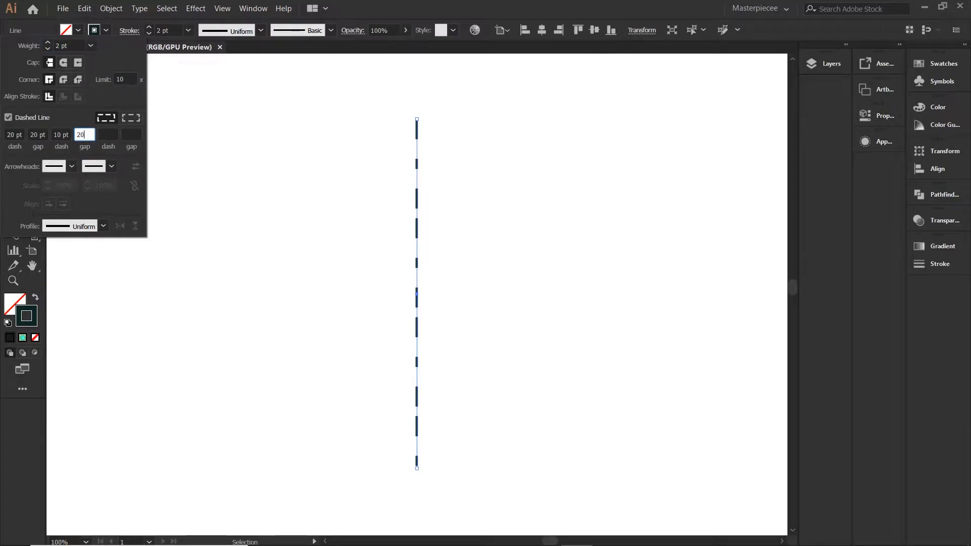
key(Return)
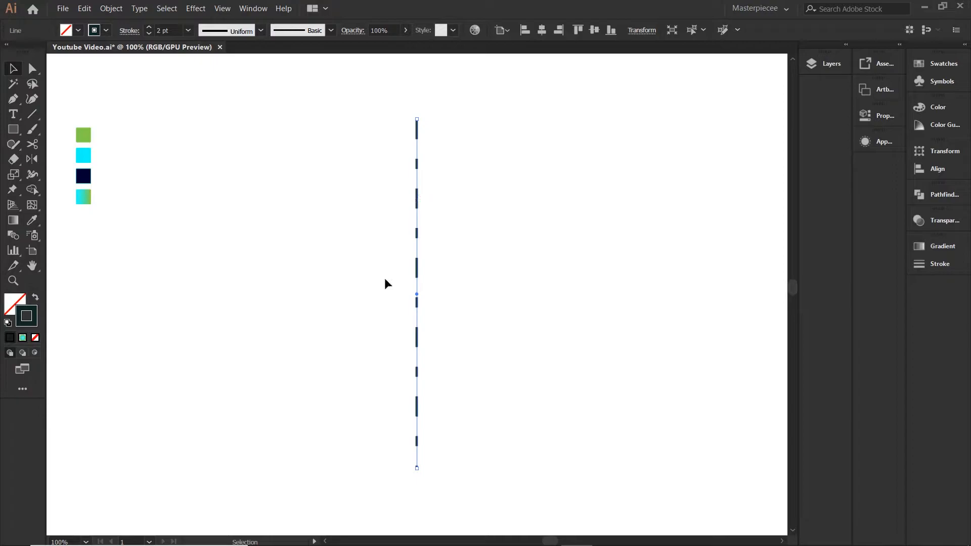
Step: Set the line's second gap to 5 pt and add a third dash of 10 pt with a 5 pt gap
click(129, 30)
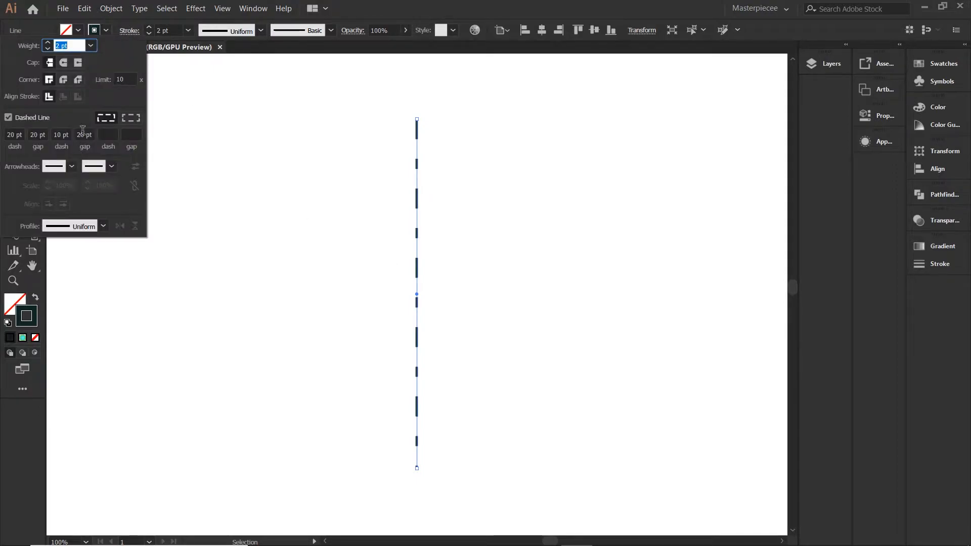
click(83, 135)
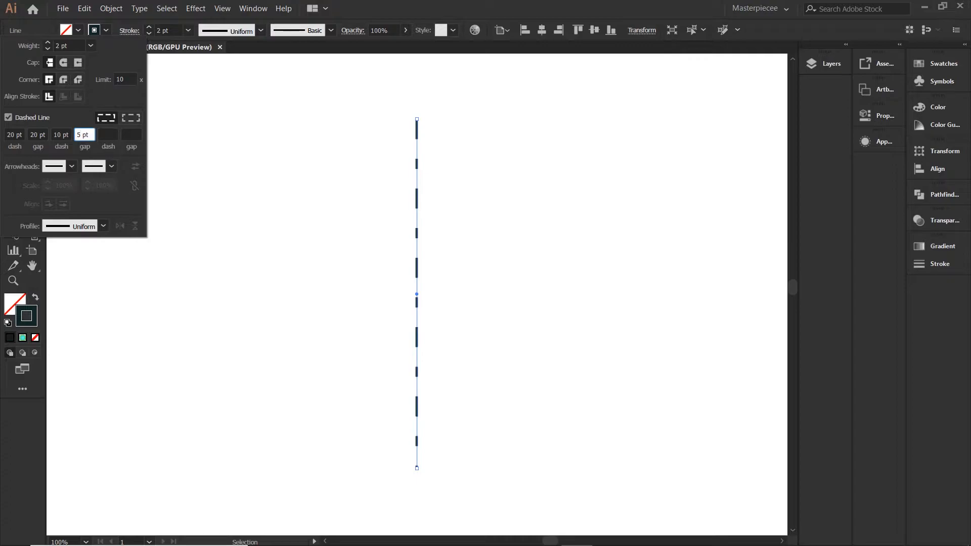
click(106, 134)
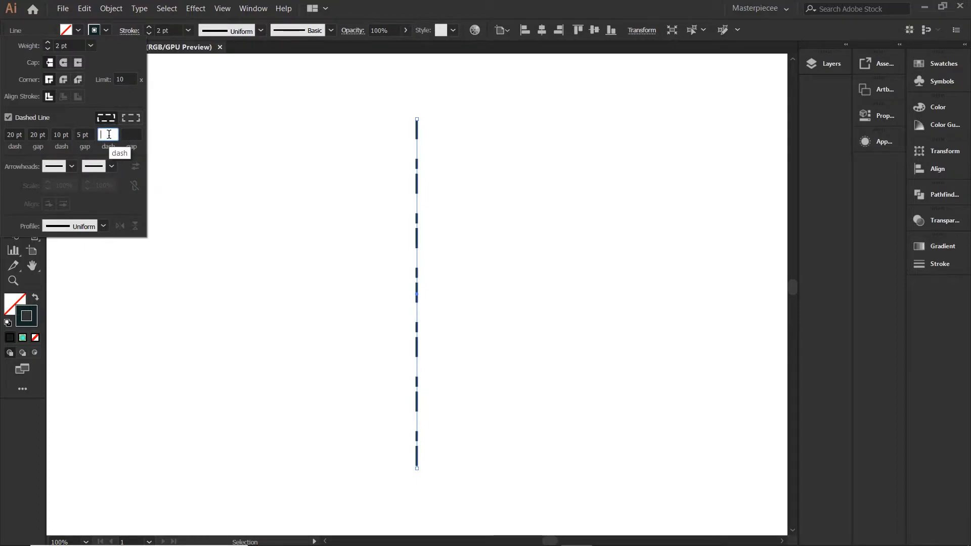
text(10)
key(Tab)
text(5)
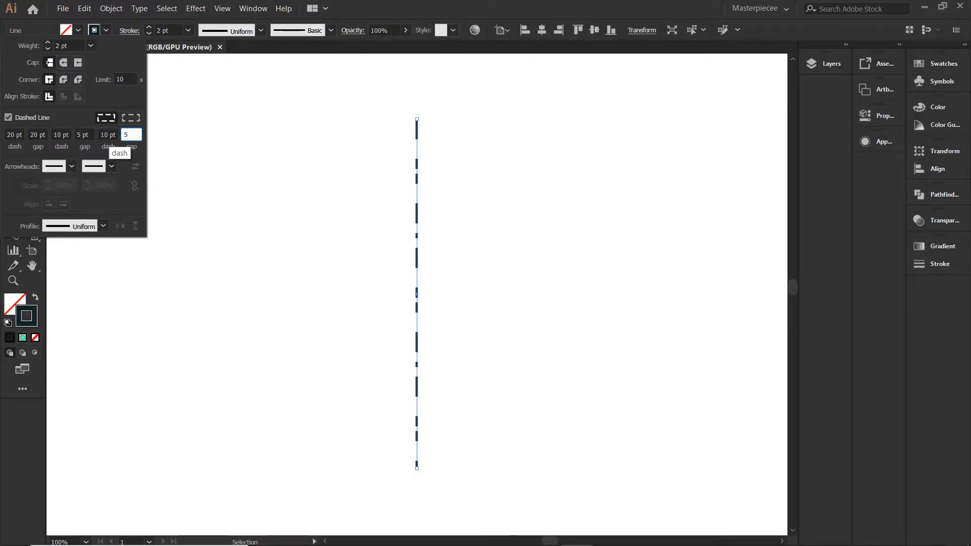
Step: Set the line's third dash to 3 pt
click(105, 136)
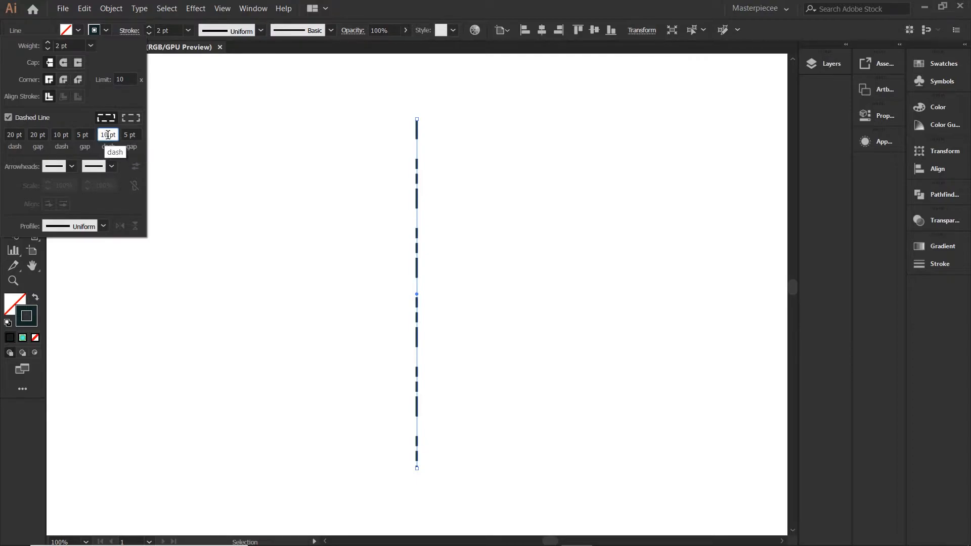
text(3)
key(Return)
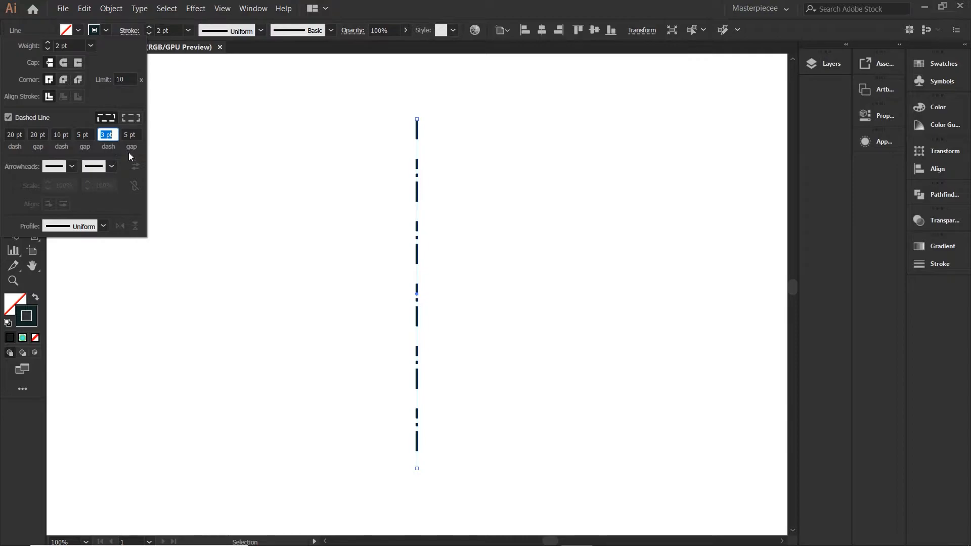
click(127, 136)
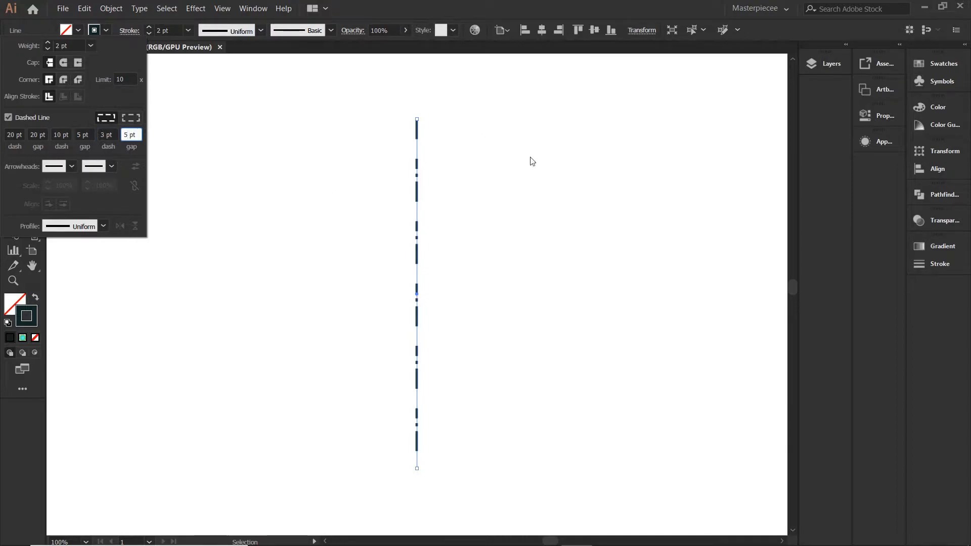
Step: Set the line's first dash to 5 pt and its third dash to 20 pt
double_click(6, 134)
text(5)
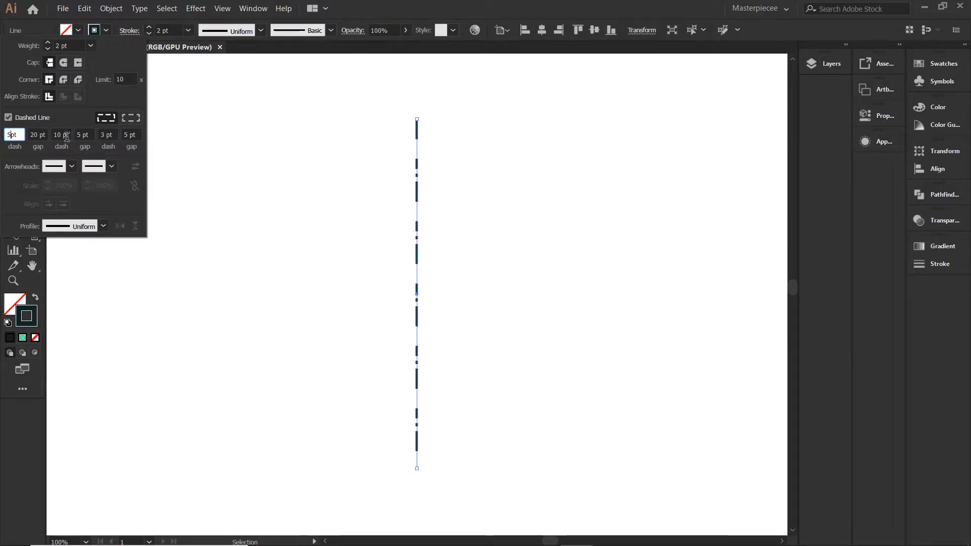
double_click(98, 134)
text(20)
click(91, 135)
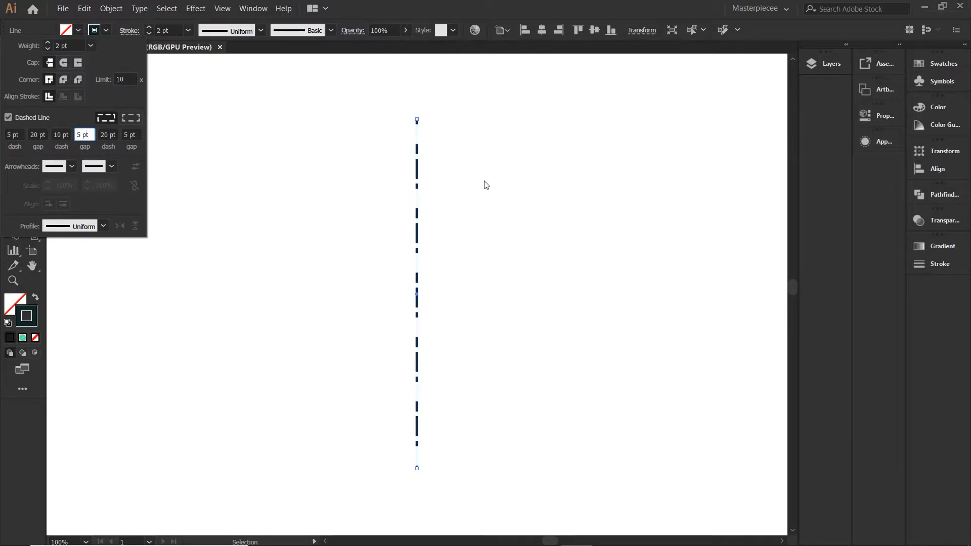
click(206, 161)
click(205, 159)
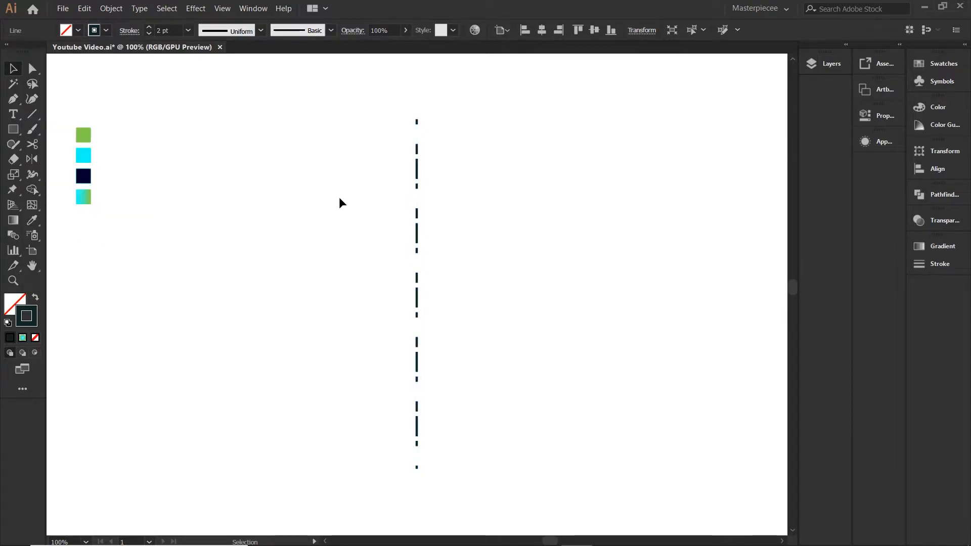
Step: Give the dashed vertical line's stroke a round cap
click(415, 178)
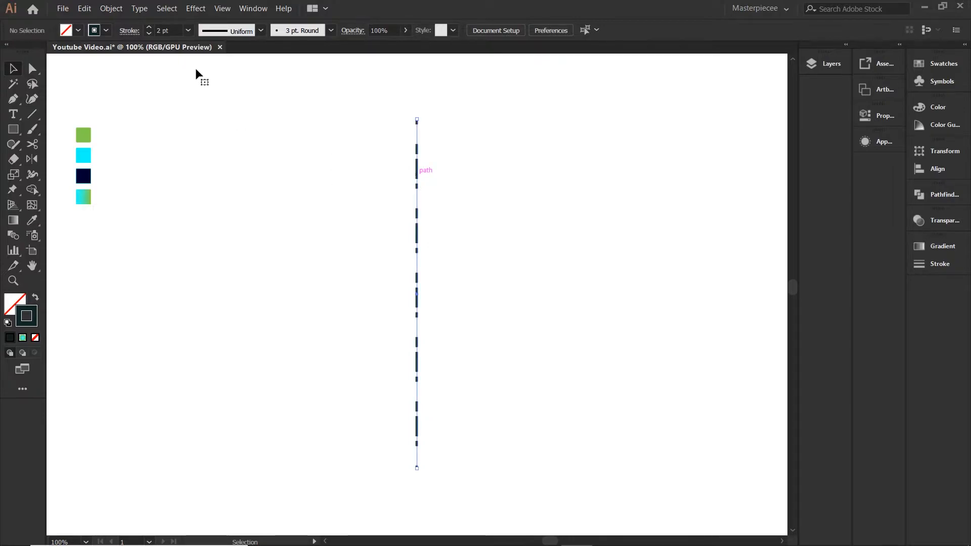
click(126, 31)
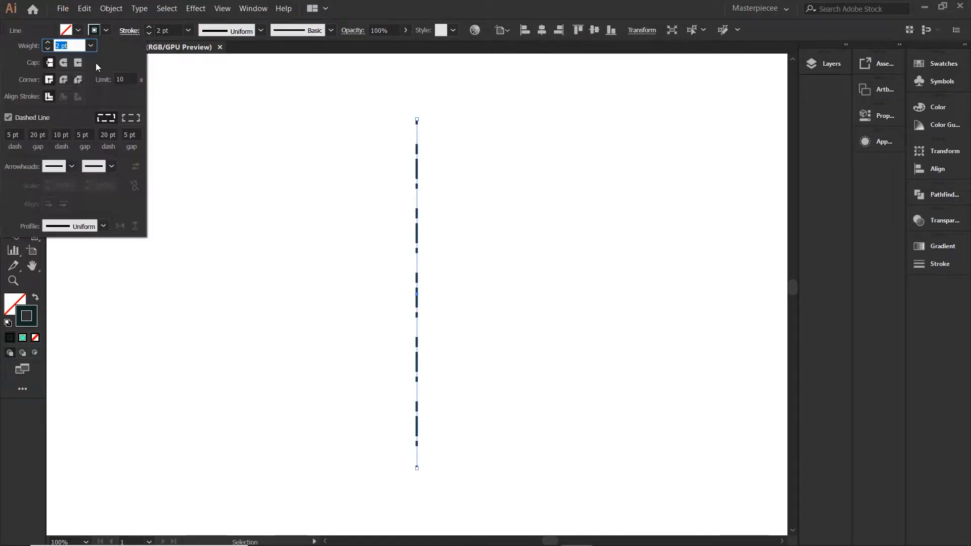
click(63, 62)
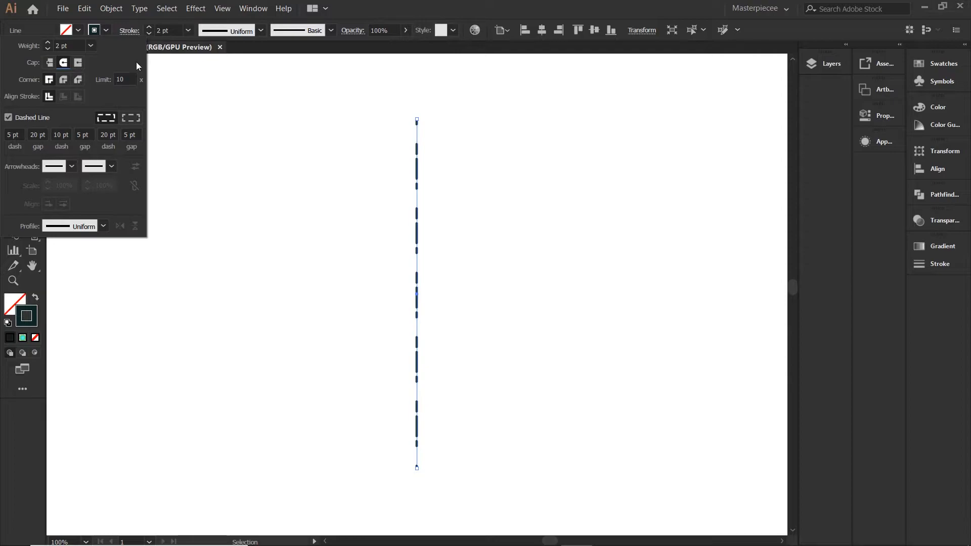
click(436, 186)
Step: Duplicate the dashed line in place and rotate the copies to form a horizontal and two 45° diagonal lines crossing at its centre
key(ctrl+f)
drag(418, 116, 587, 296)
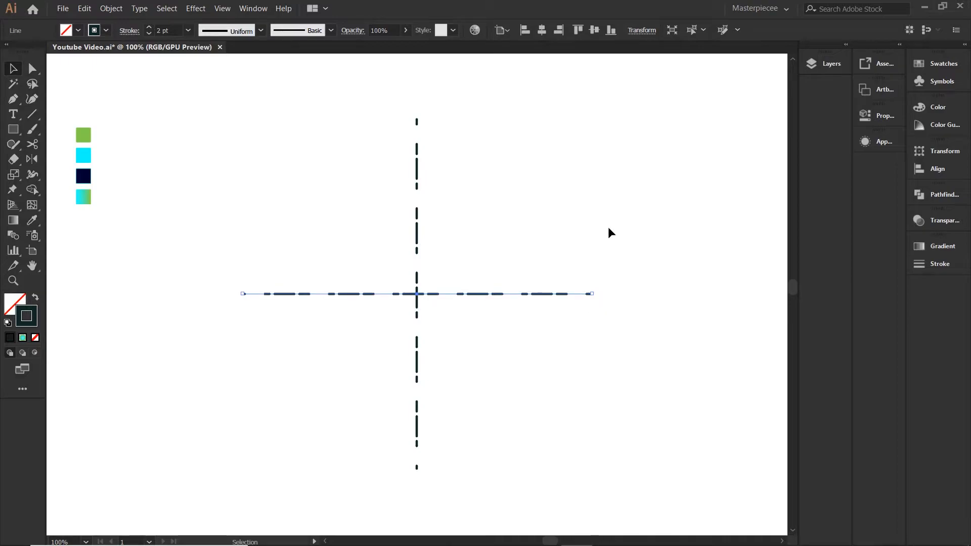
key(ctrl)
key(ctrl+v)
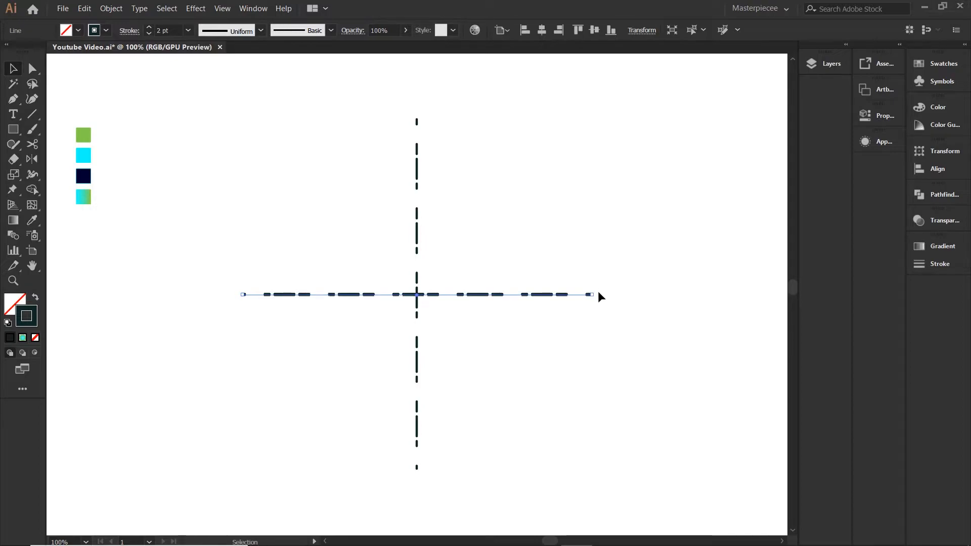
drag(599, 292, 571, 373)
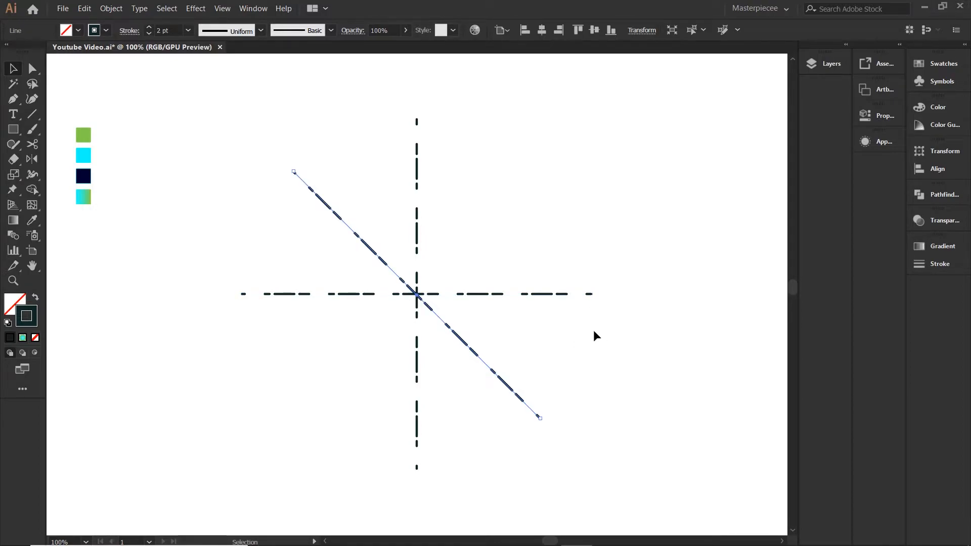
drag(289, 168, 561, 162)
click(627, 166)
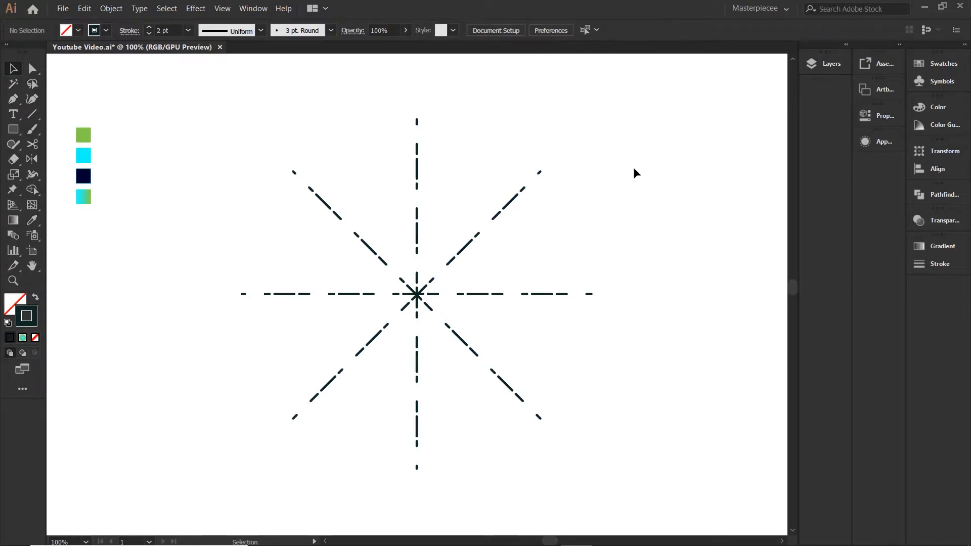
Step: Select all four crossing dashed lines and open the Transform effect with its preview enabled
drag(213, 148, 662, 379)
click(662, 380)
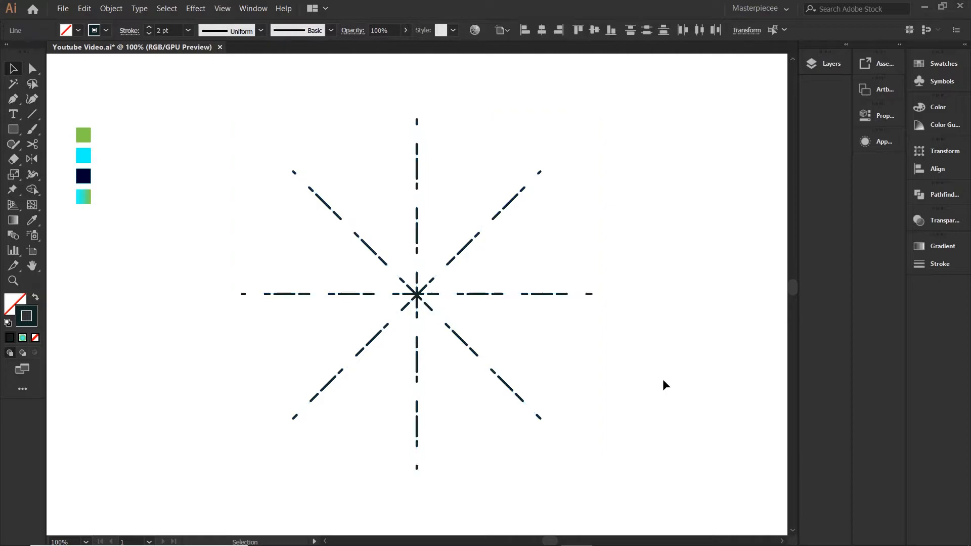
drag(210, 145, 576, 404)
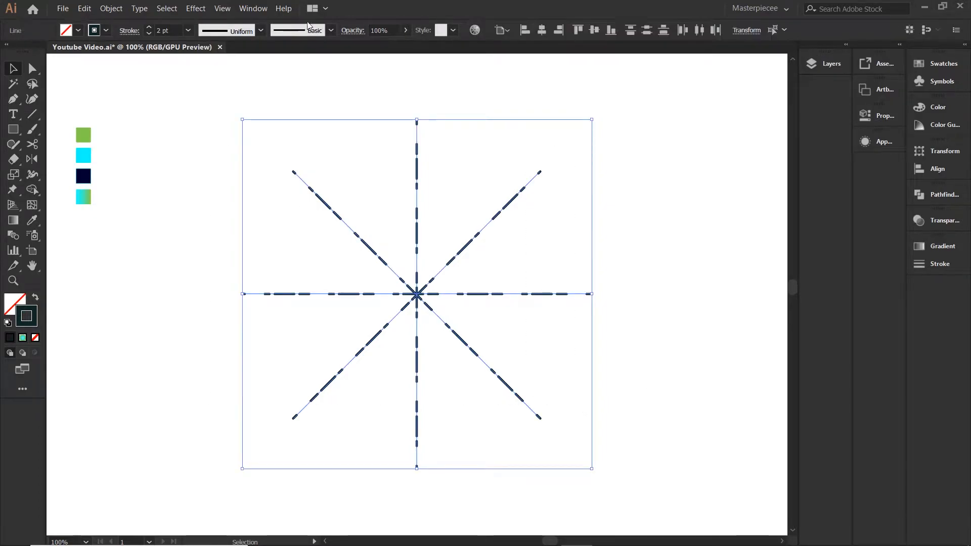
click(195, 9)
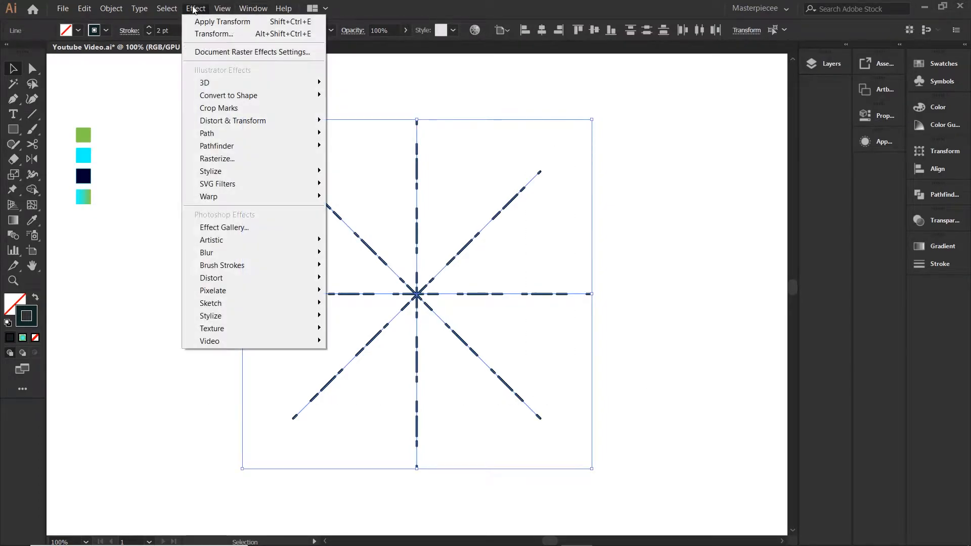
mouse_move(246, 126)
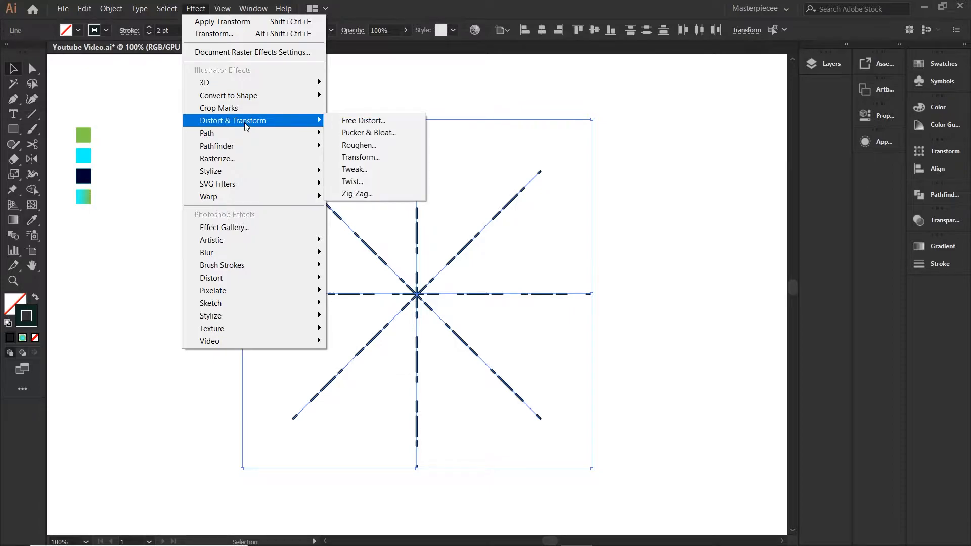
click(360, 157)
drag(622, 70, 714, 92)
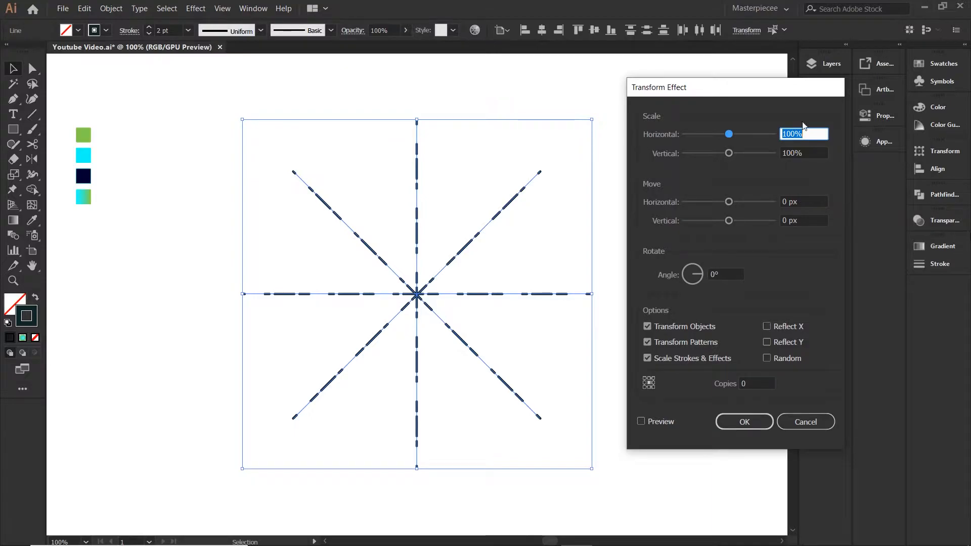
click(654, 420)
click(654, 421)
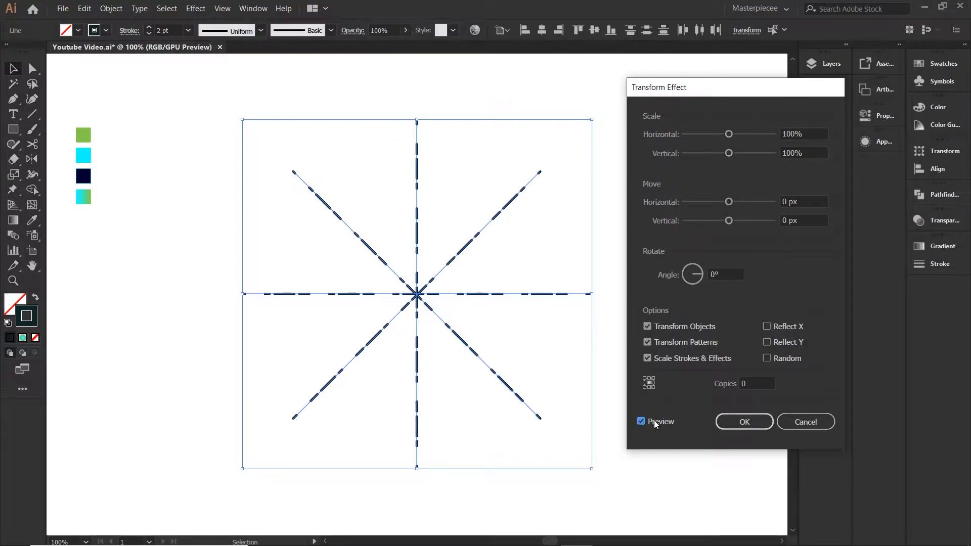
Step: Set the effect's horizontal and vertical scale to 96% and its number of copies to 3
double_click(795, 132)
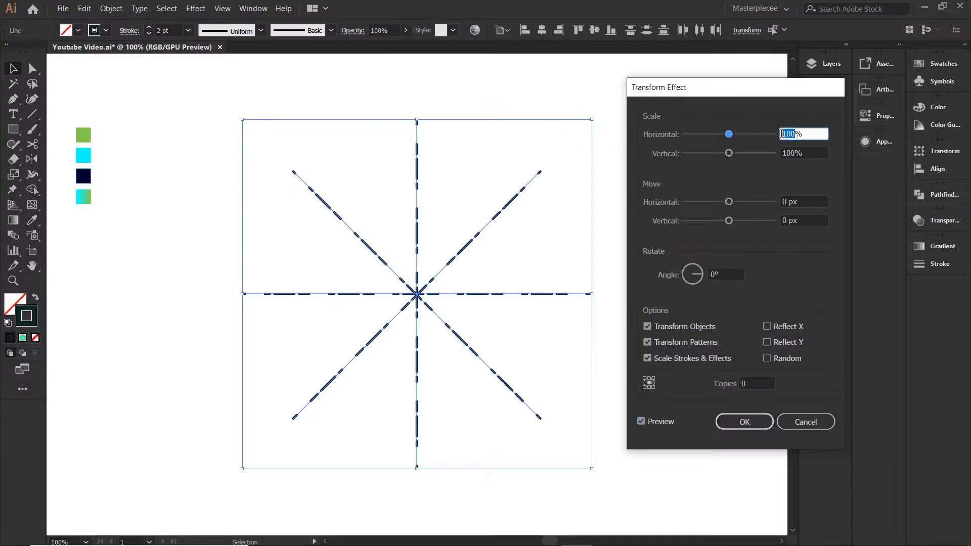
text(96)
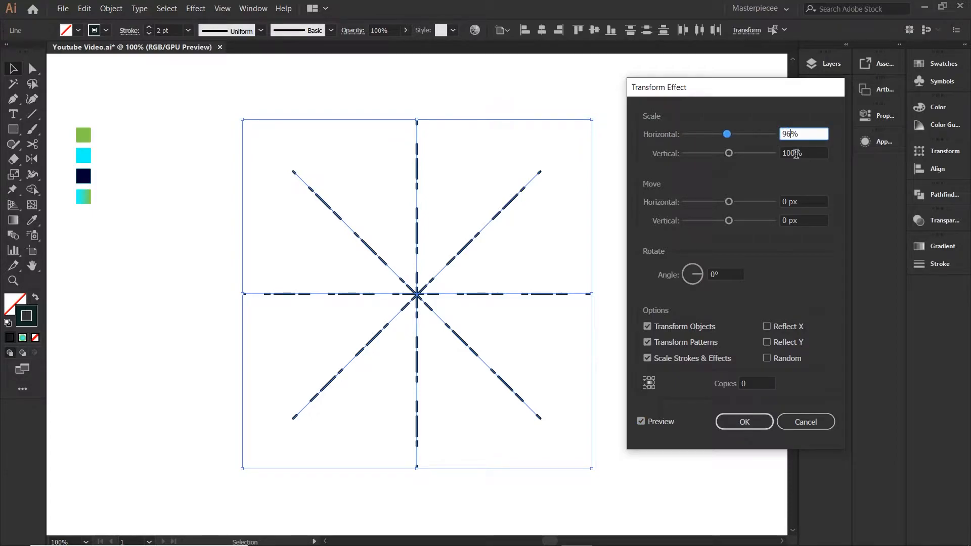
drag(795, 154, 781, 153)
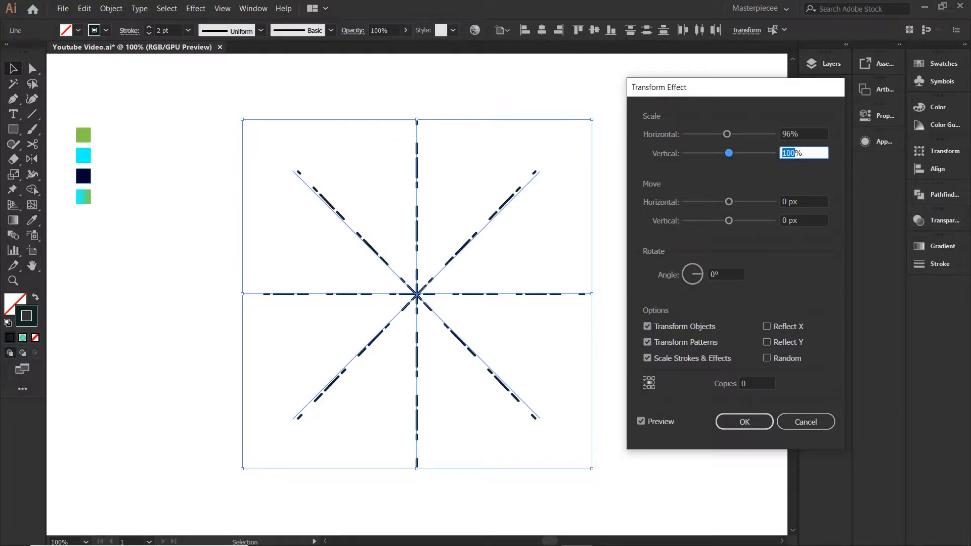
text(96)
click(757, 383)
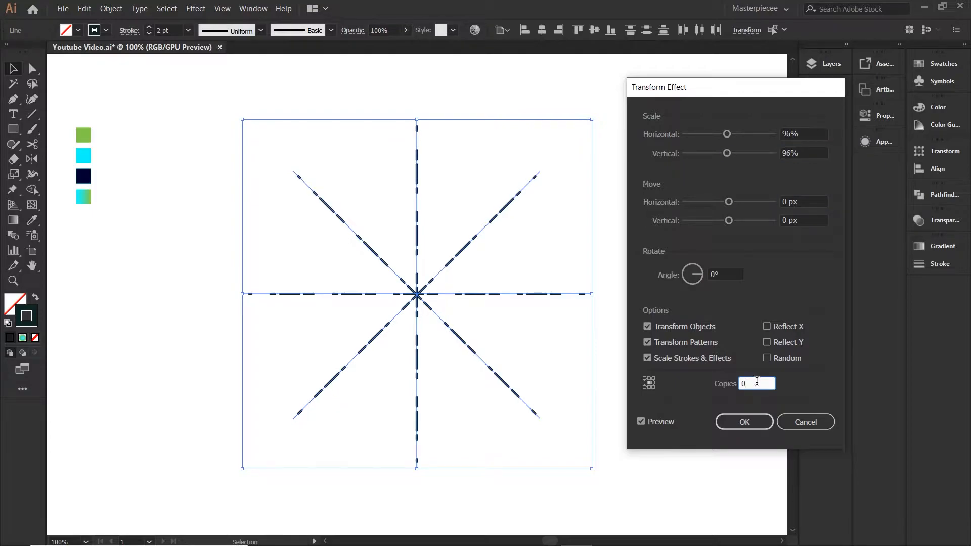
key(Up)
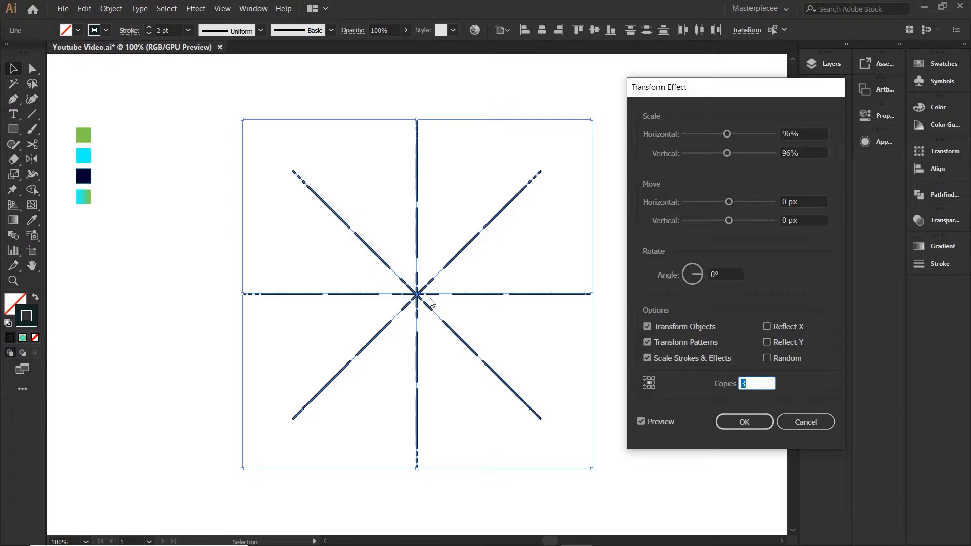
Step: Set the Transform effect's rotation angle to 6°
click(729, 274)
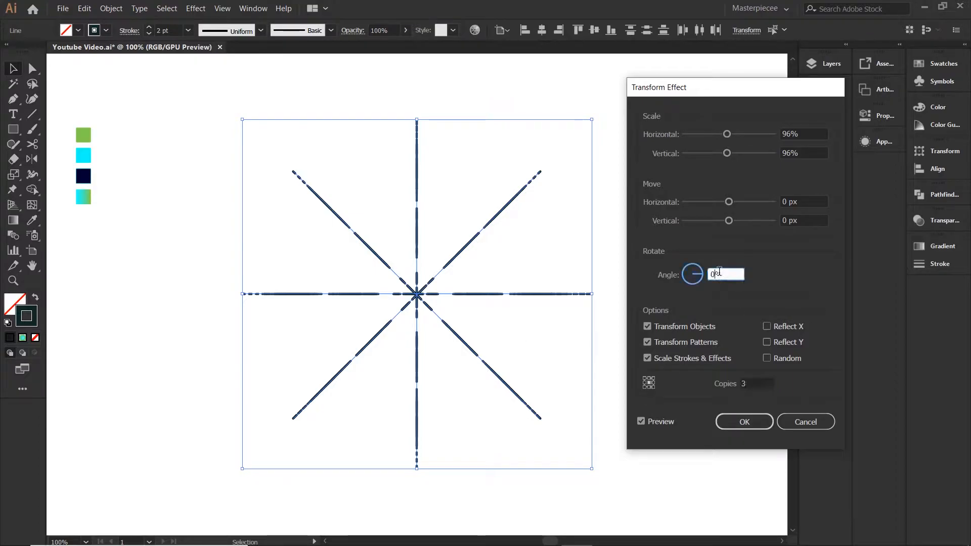
key(Up)
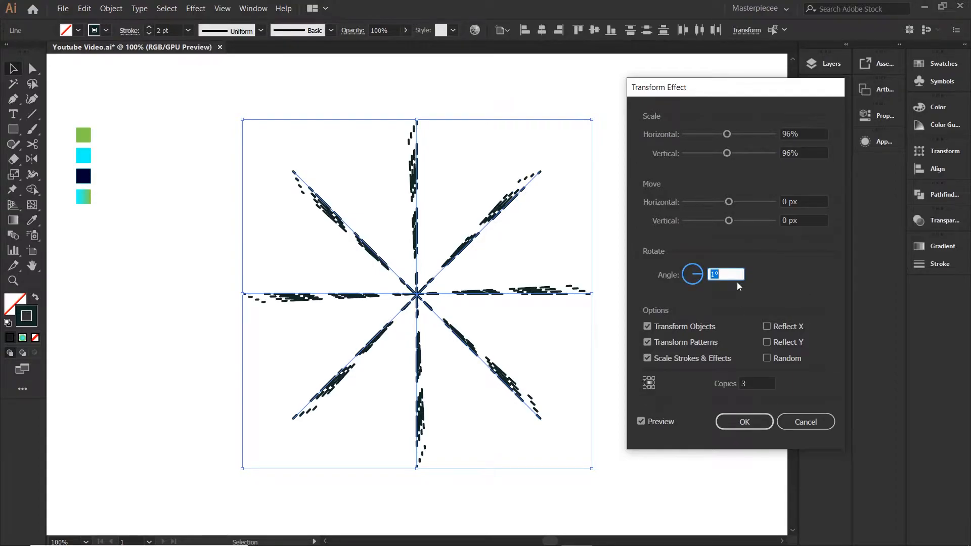
key(Up)
key(Up)
key(Up)
key(Up)
key(Up)
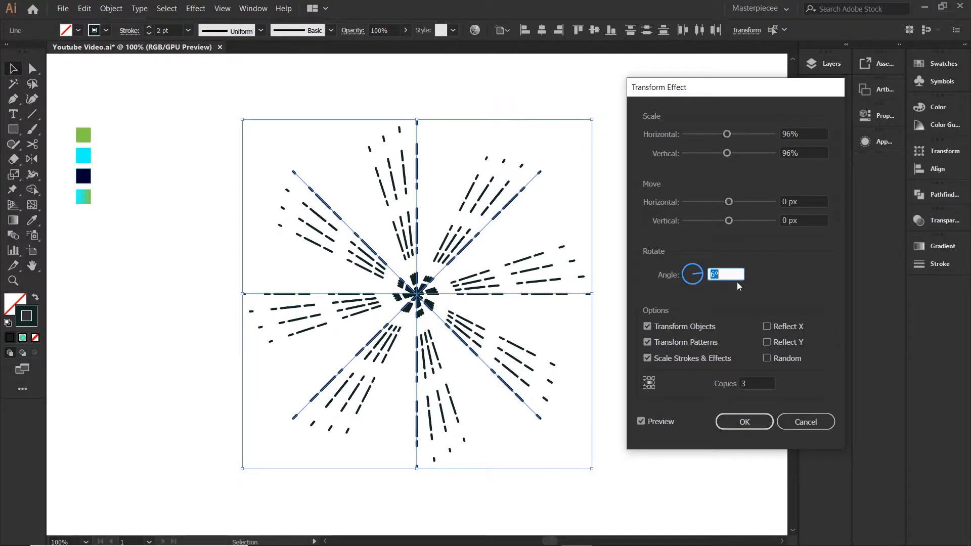
Step: Set the Transform effect's number of copies to 6
click(757, 386)
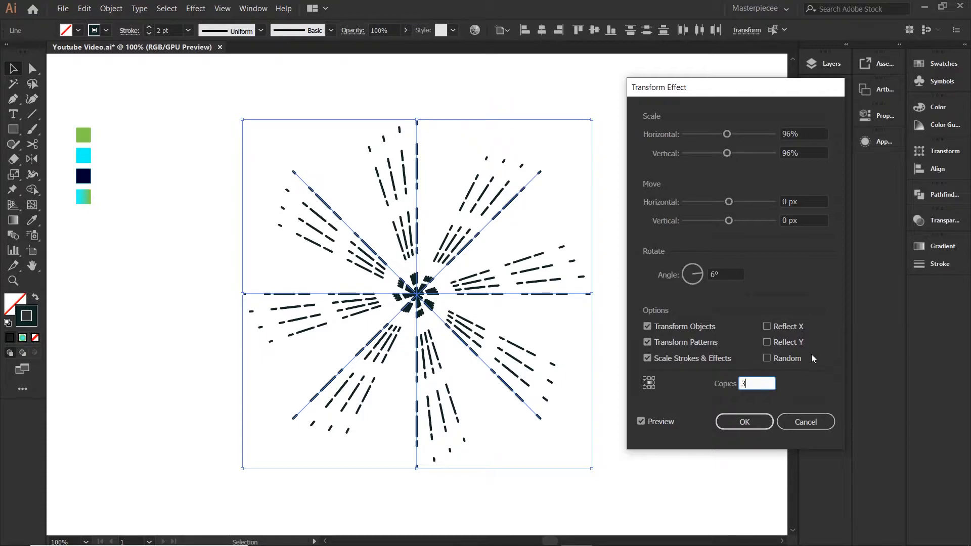
key(Up)
key(Up)
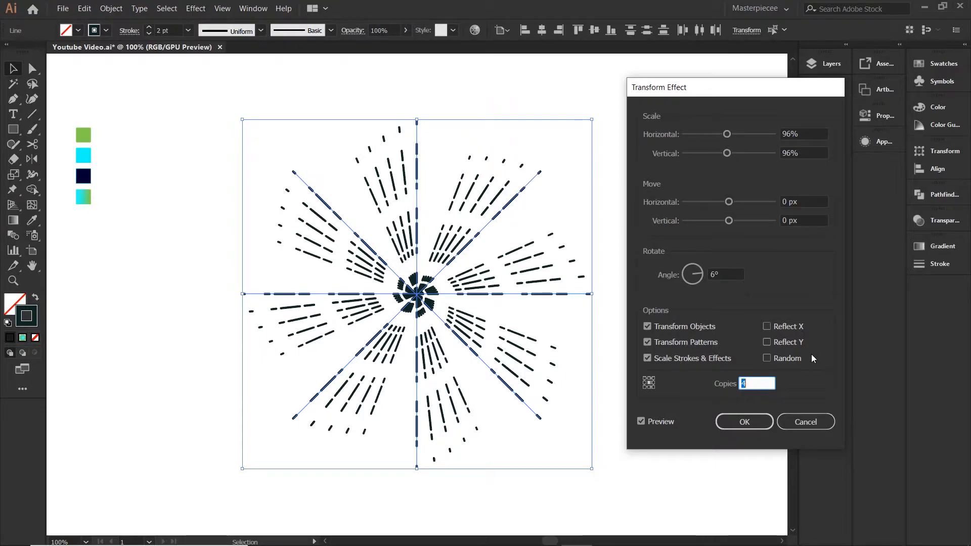
key(Up)
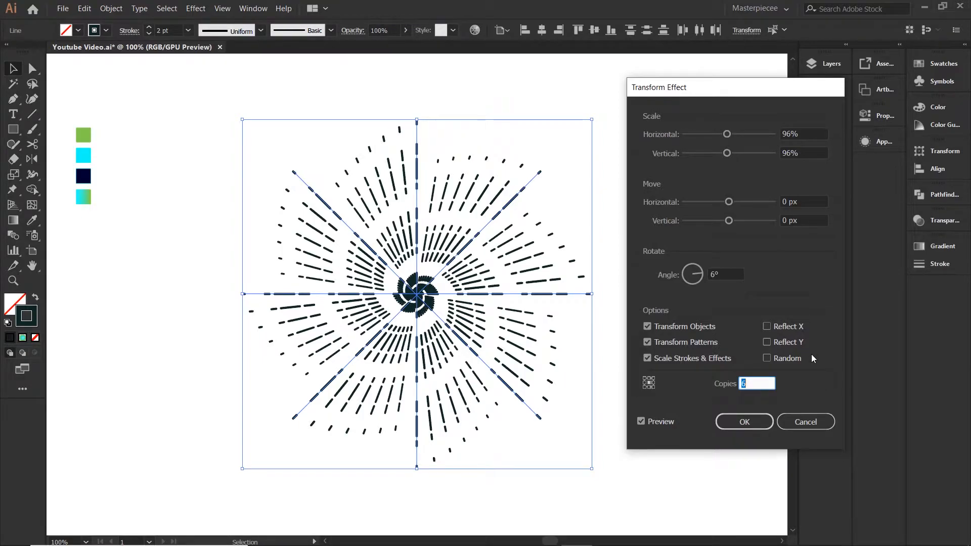
Step: Reduce the Transform effect's horizontal scale to 86%
click(792, 134)
key(Down)
key(Down)
key(Down)
key(Down)
key(Down)
key(Down)
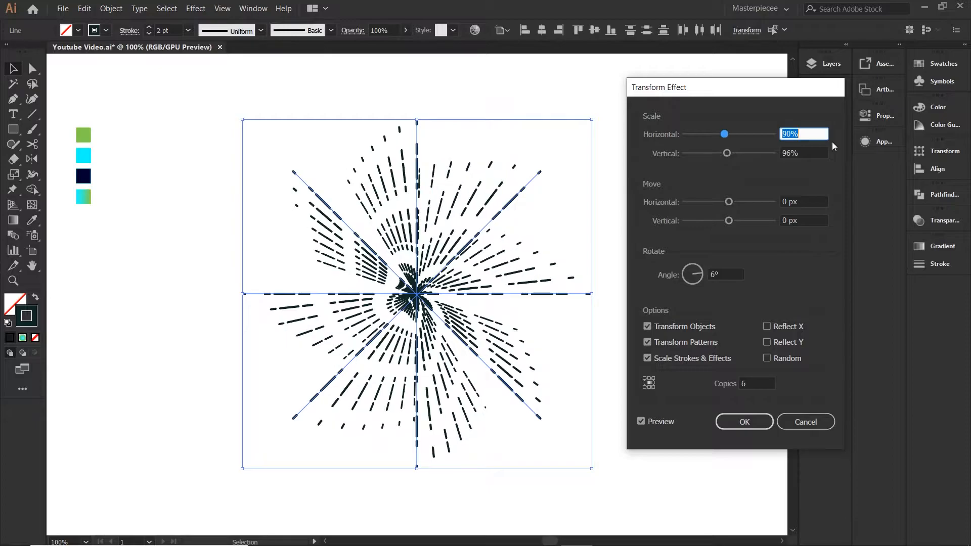
key(Down)
key(Down)
key(Down)
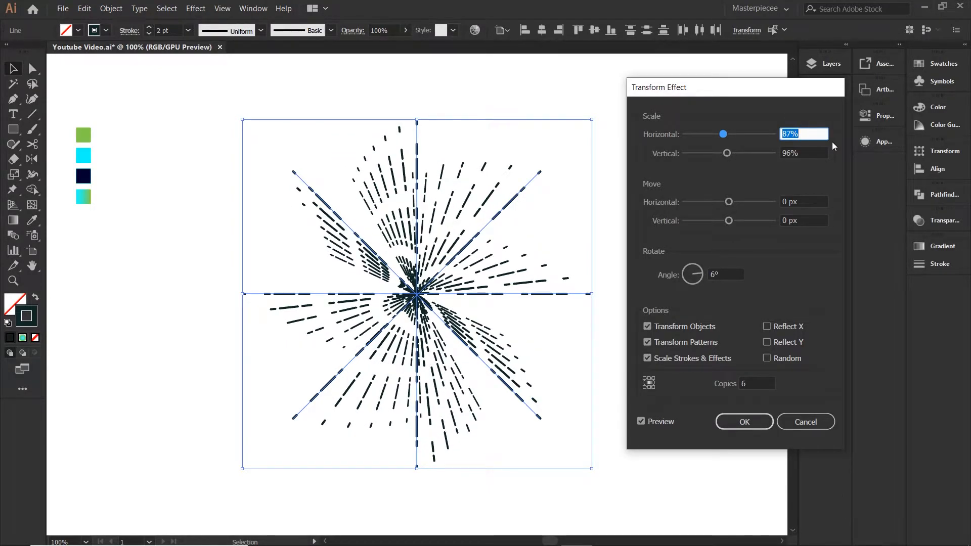
key(Down)
Step: Set the effect's vertical scale to 86% and refresh the preview
click(787, 153)
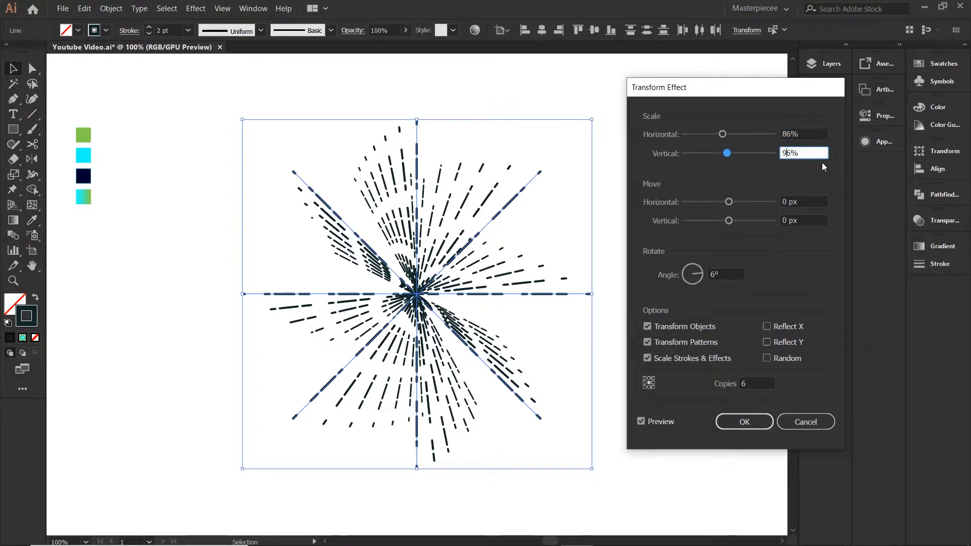
key(Down)
key(Down)
key(Down)
key(Down)
key(Down)
key(Down)
key(Down)
key(Down)
key(Down)
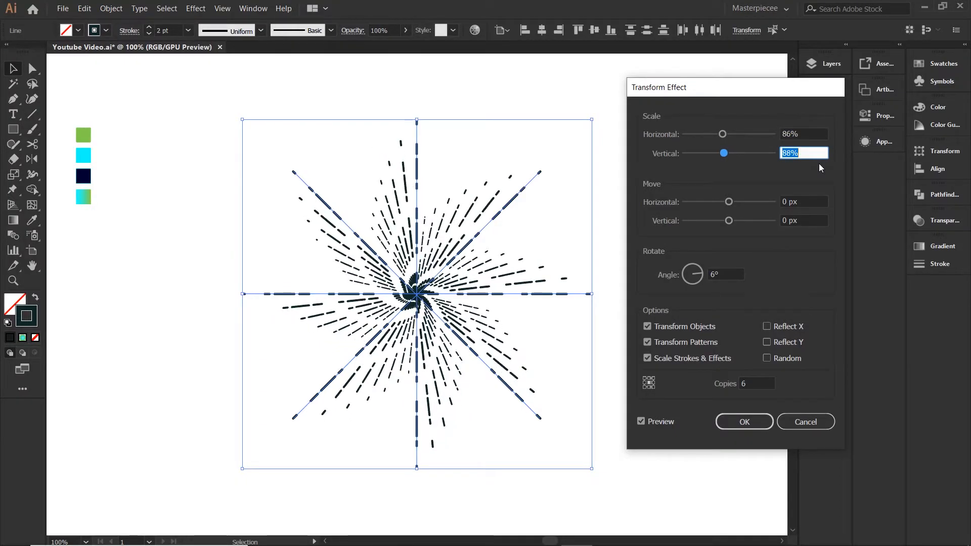
key(Down)
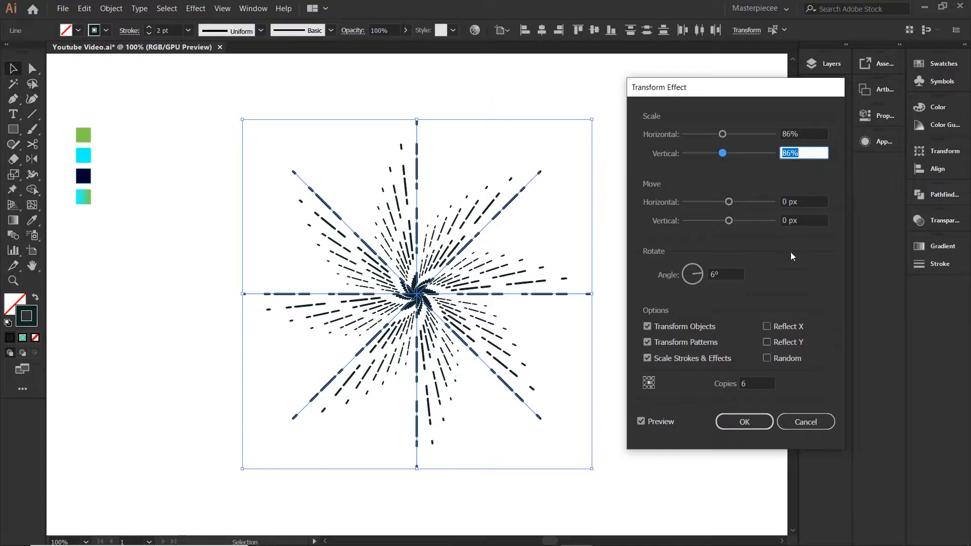
click(654, 422)
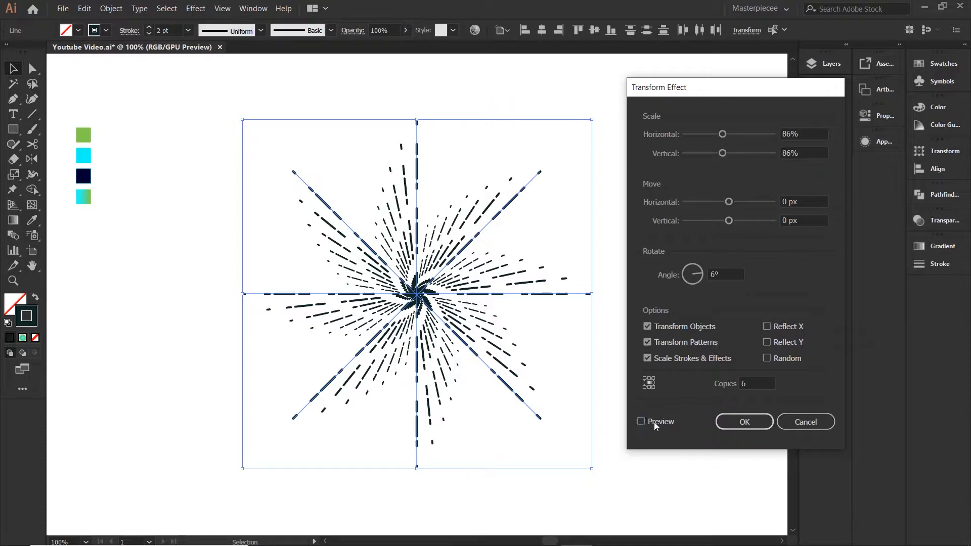
click(654, 422)
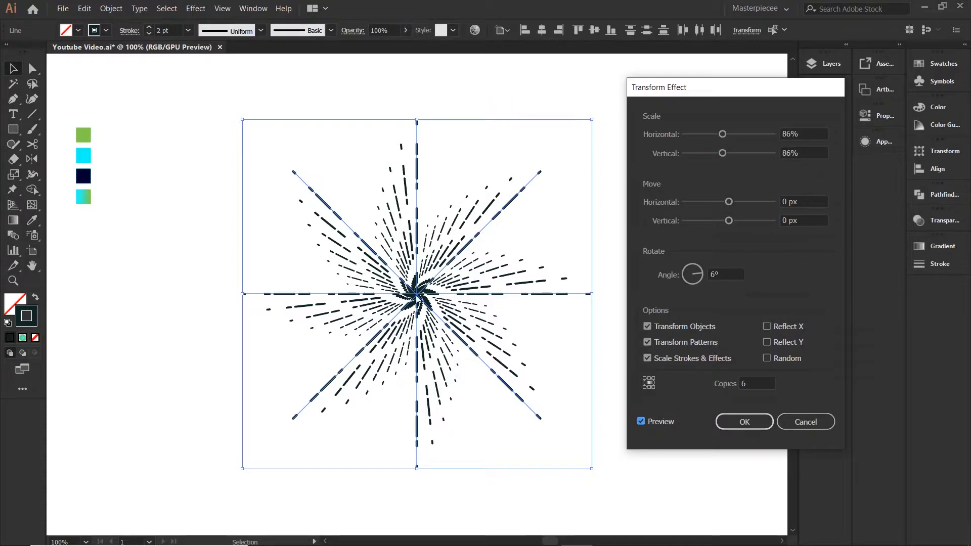
Step: Try a rotation angle of 18° in the Transform effect
click(714, 274)
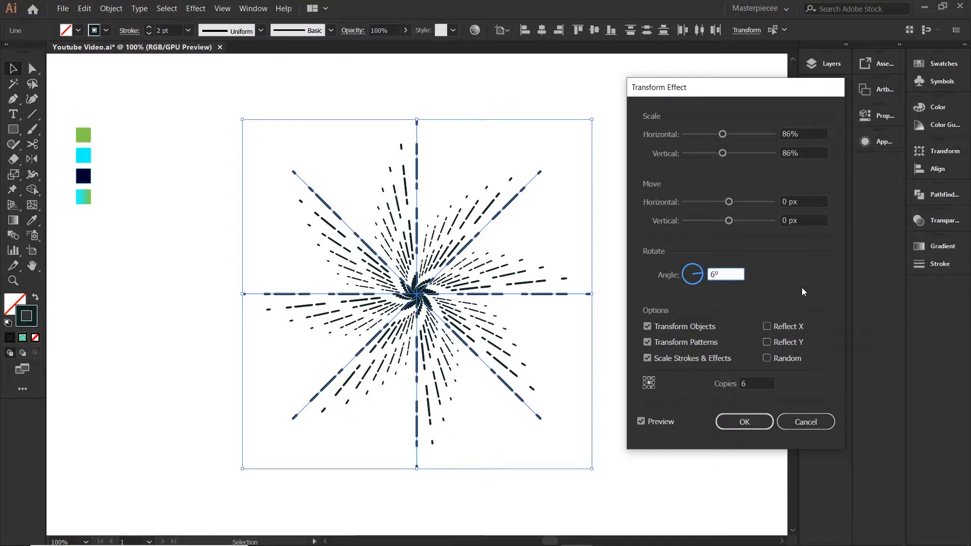
key(Up)
key(Up)
key(Up)
key(Up)
key(Up)
key(Up)
key(Up)
key(Up)
key(Up)
key(Up)
key(Up)
key(Up)
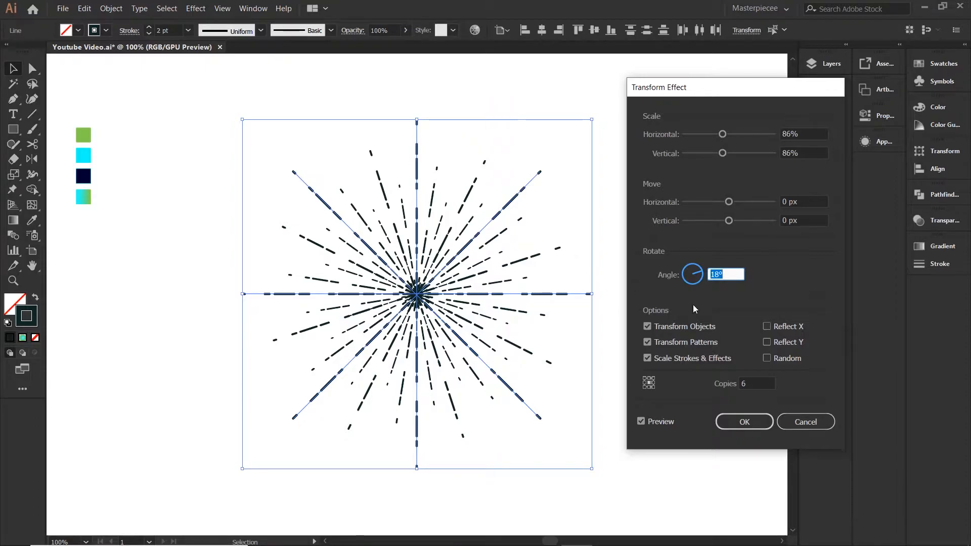
Step: Set the rotation angle to 6°, apply the Transform effect and deselect the lines
text(8)
key(Return)
click(654, 238)
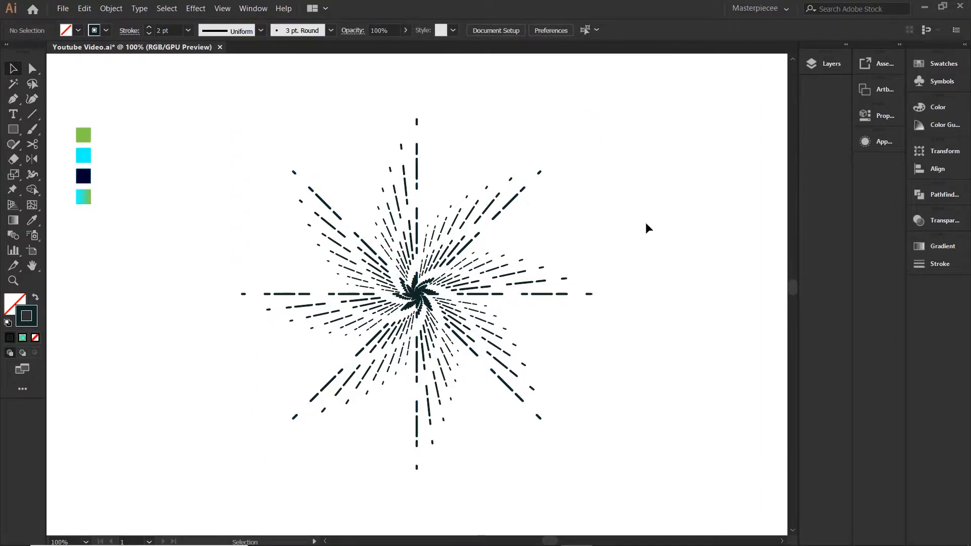
Step: Select all the dashed lines and give their stroke the transparent-ended cyan-to-green radial gradient
drag(648, 214, 304, 331)
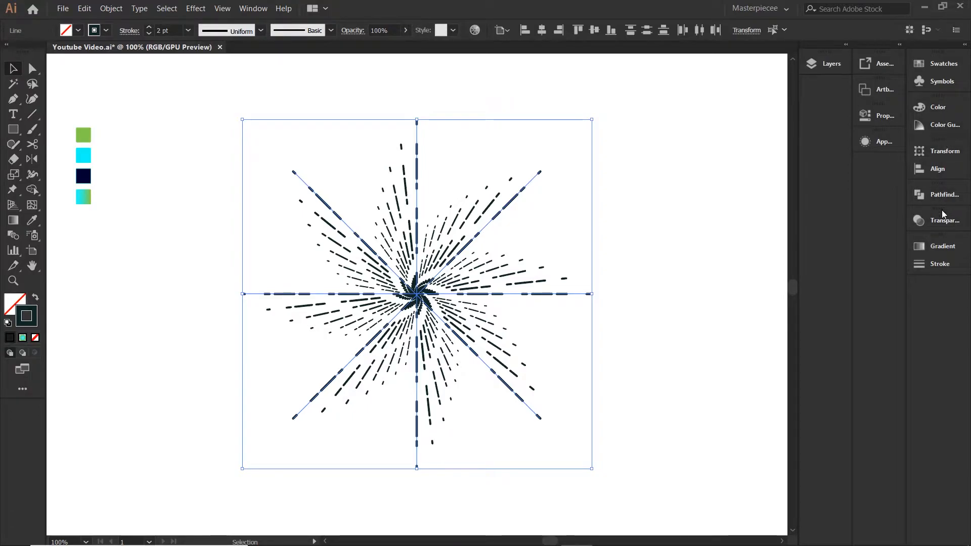
click(937, 253)
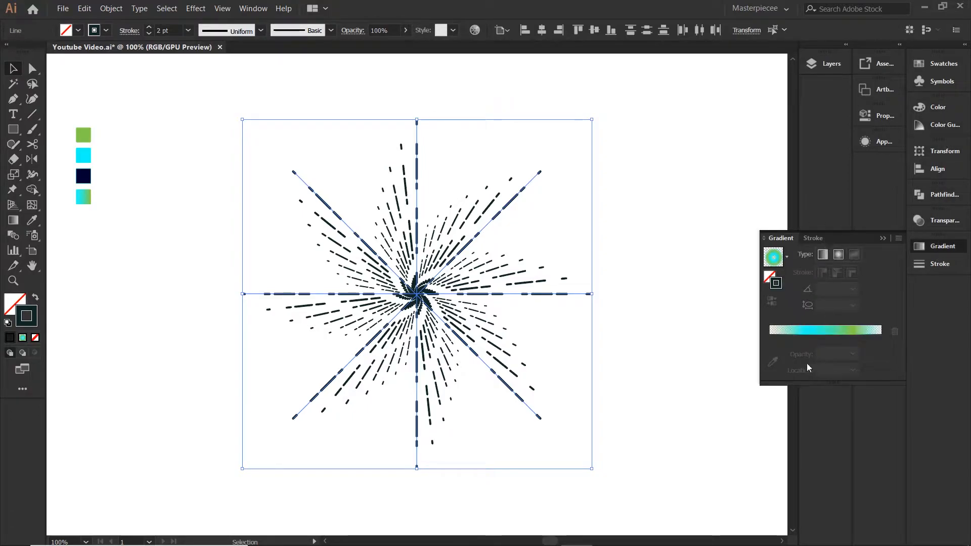
click(820, 332)
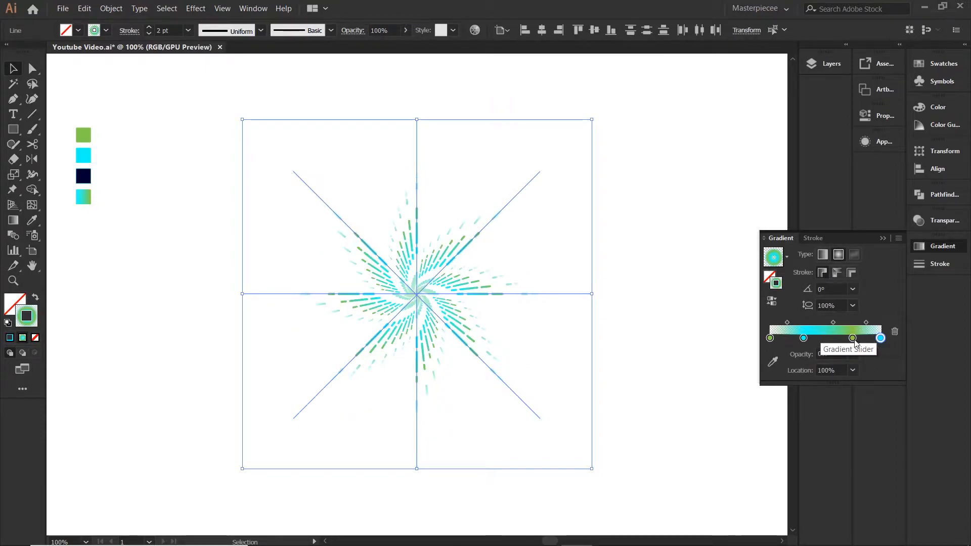
key(g)
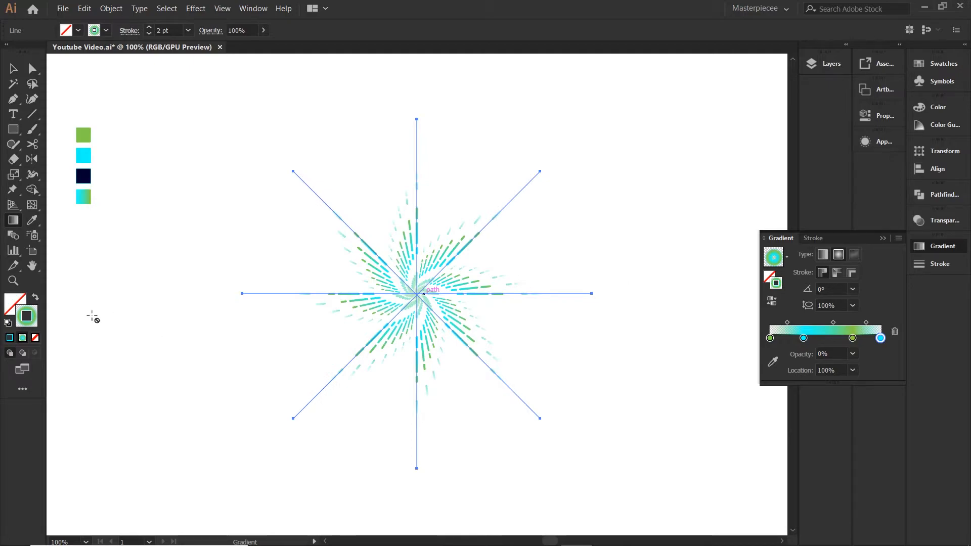
key(v)
Step: Try a gradient angle of 33° on the selected lines' strokes
click(831, 303)
key(Up)
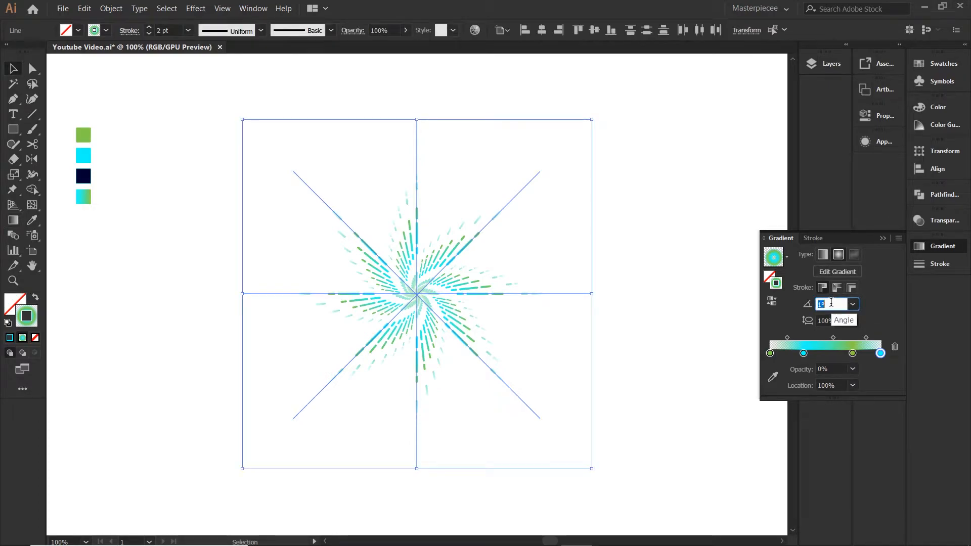
key(Up)
key(Up)
key(Up)
key(Up)
key(Up)
key(Up)
key(Up)
key(Up)
key(Up)
key(Up)
key(Up)
Step: Try a gradient aspect ratio of 122% on the selected lines' strokes
click(831, 309)
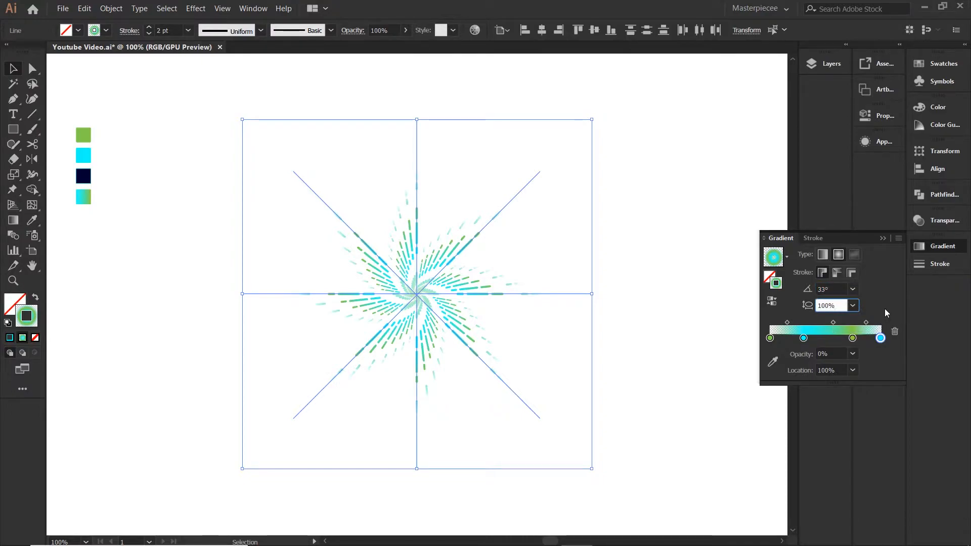
key(Up)
key(Up)
key(Up)
key(Up)
key(Up)
key(Up)
key(Up)
key(Up)
key(Up)
key(Up)
key(Up)
key(Up)
key(Up)
key(Up)
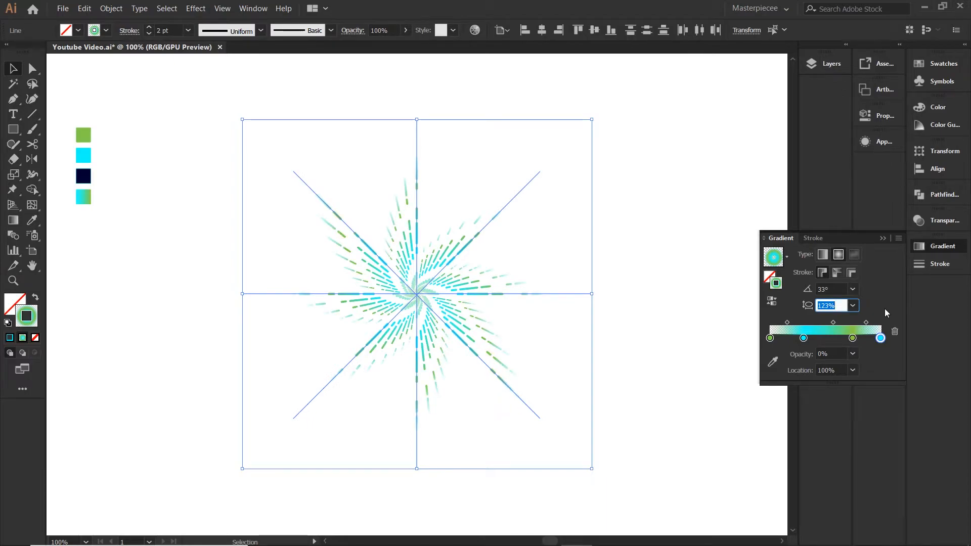
key(Down)
Step: Try reversing the stroke gradient's colour order
click(772, 302)
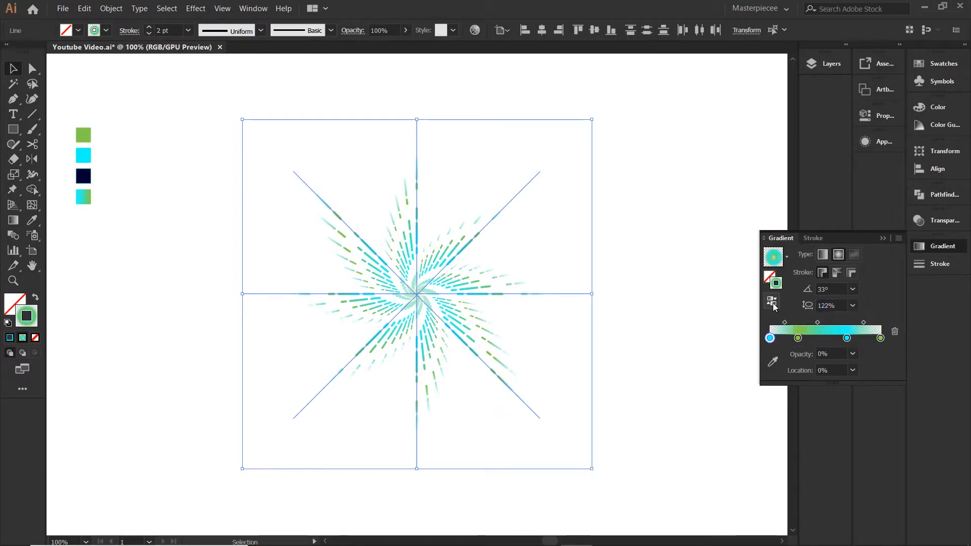
click(773, 303)
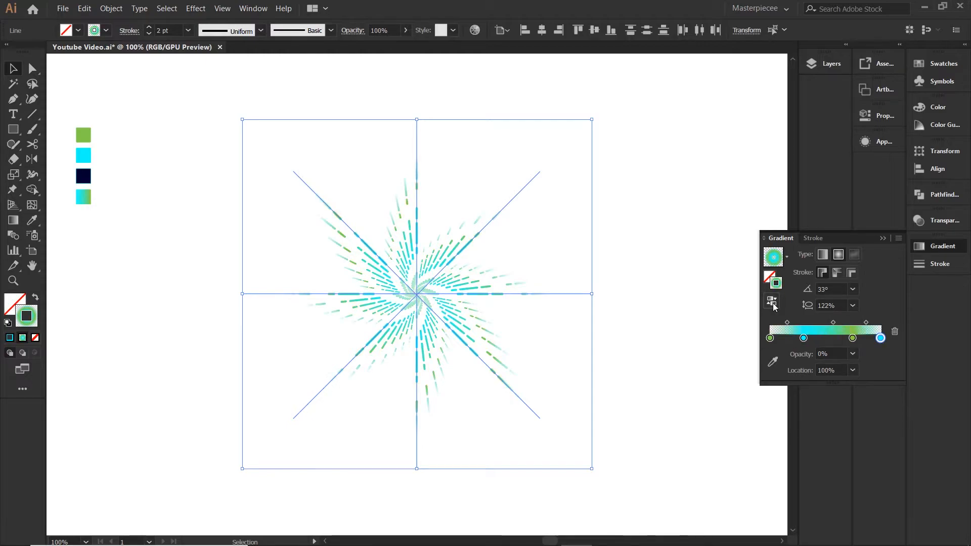
click(773, 302)
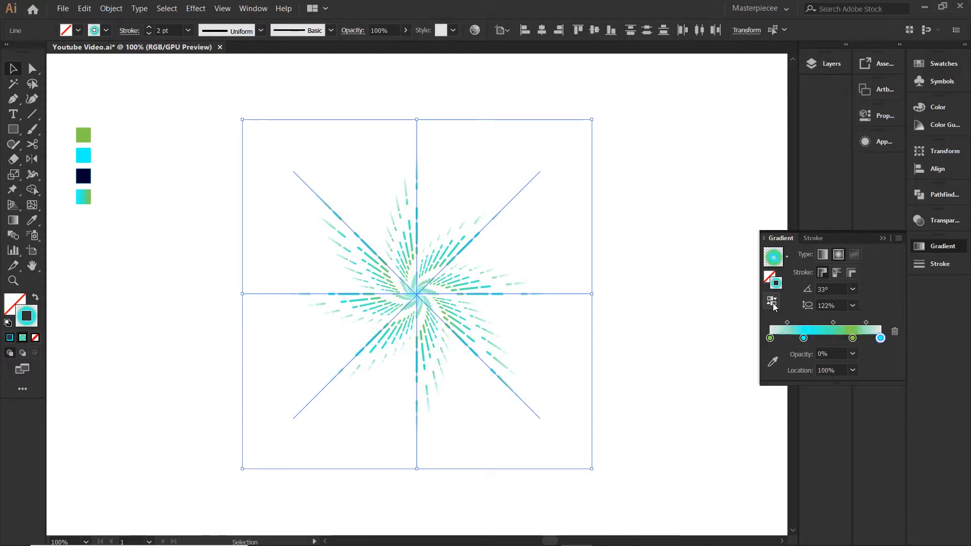
Step: Set the cyan gradient stop's opacity to 100% and check the settings of the other stops
click(804, 338)
click(852, 354)
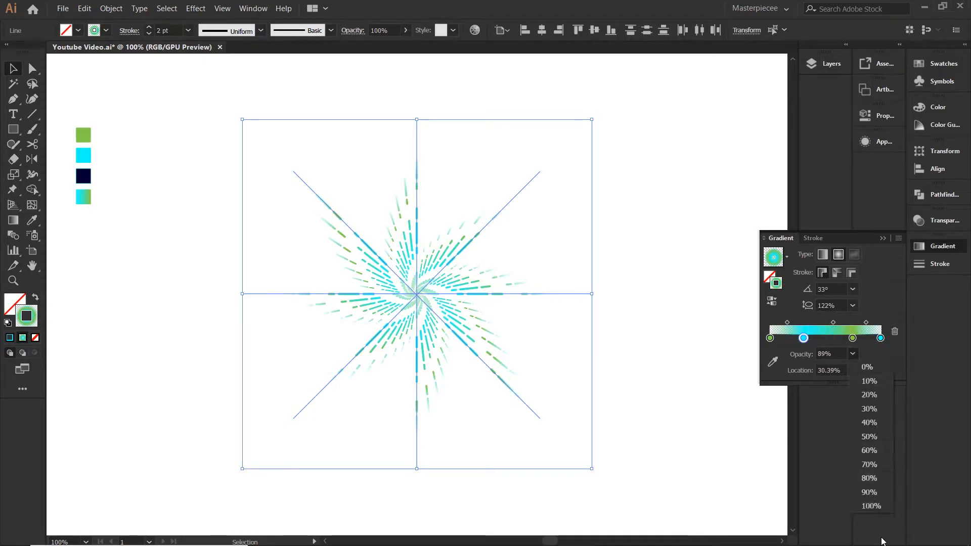
click(866, 505)
click(853, 338)
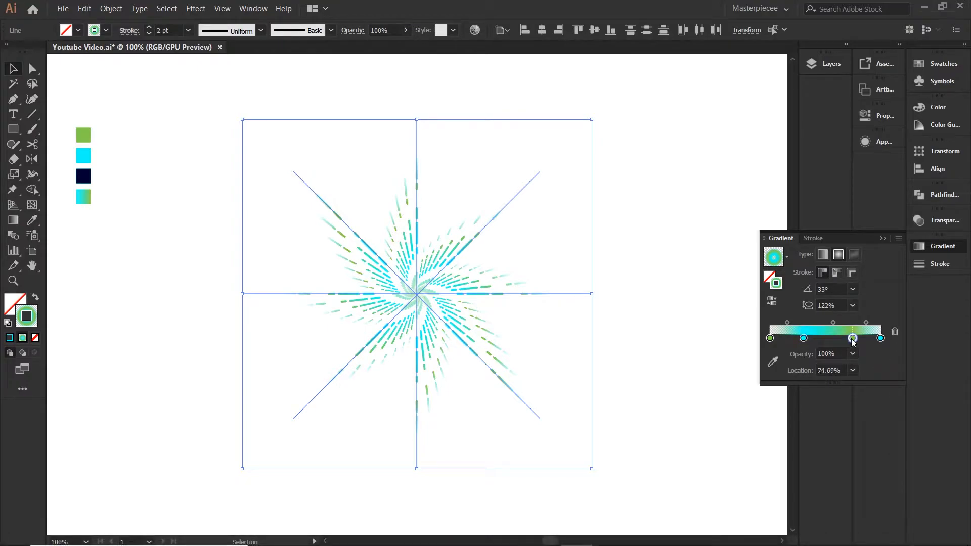
click(804, 338)
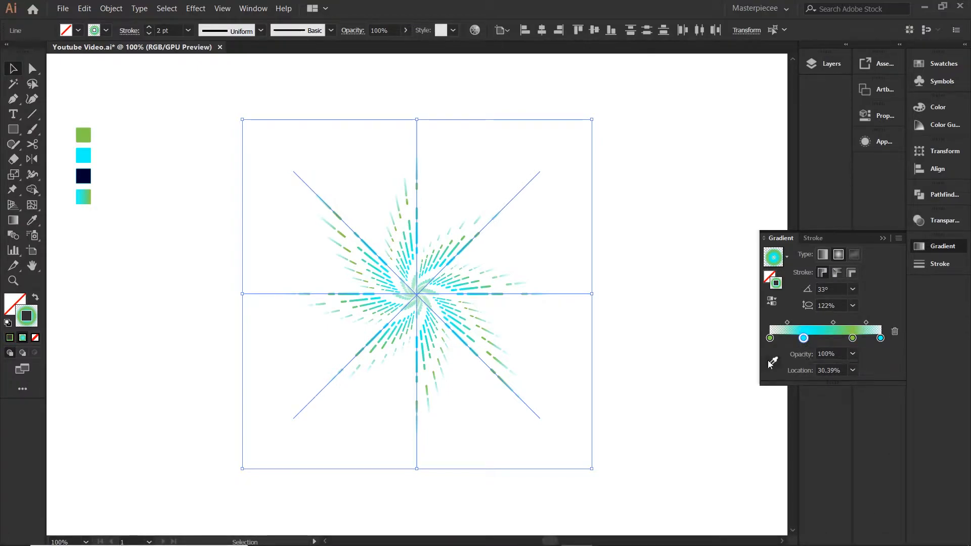
click(770, 338)
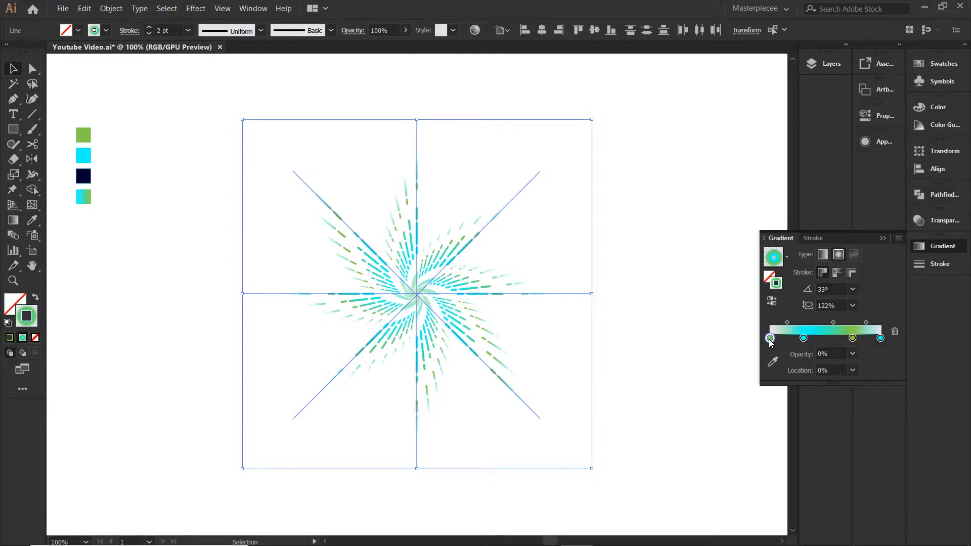
click(881, 338)
Step: Set the stroke gradient's angle to 28° for all the lines
click(831, 289)
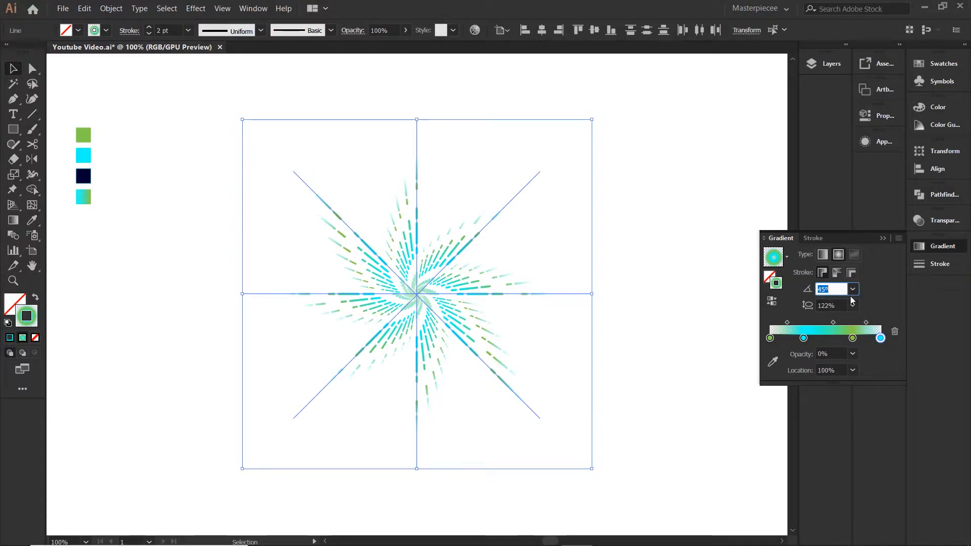
text(38)
key(Return)
key(Down)
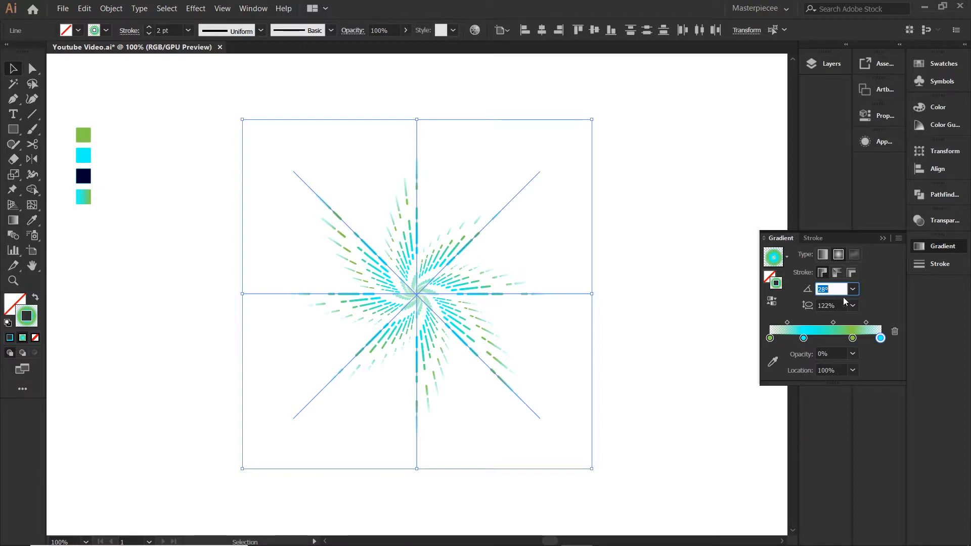
Step: Try reducing the stroke gradient's aspect ratio to 68%
key(Tab)
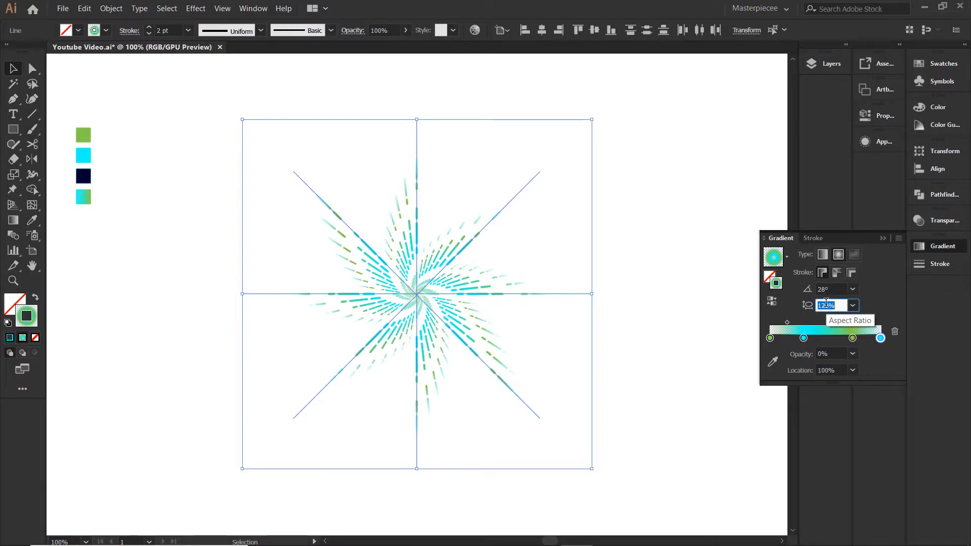
key(shift+Down)
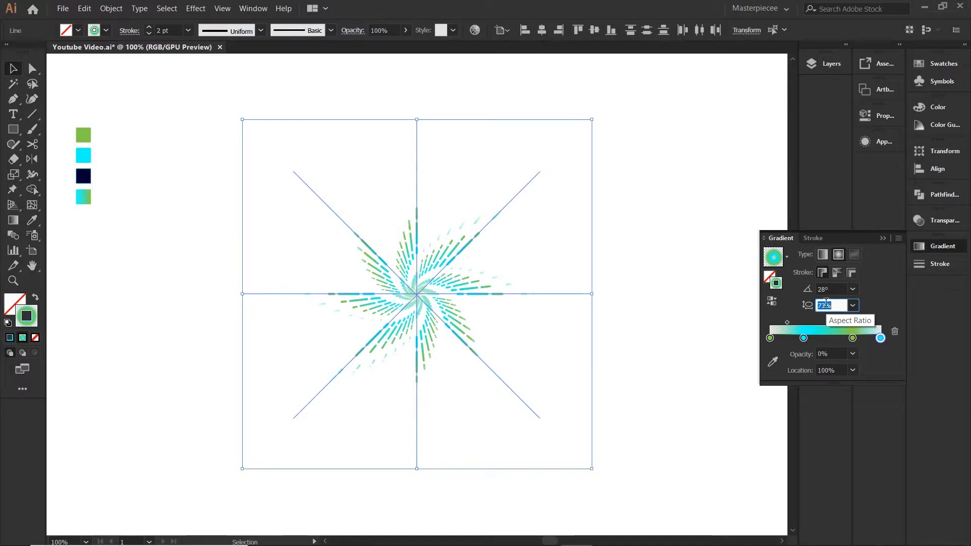
scroll(826, 303, down, 7)
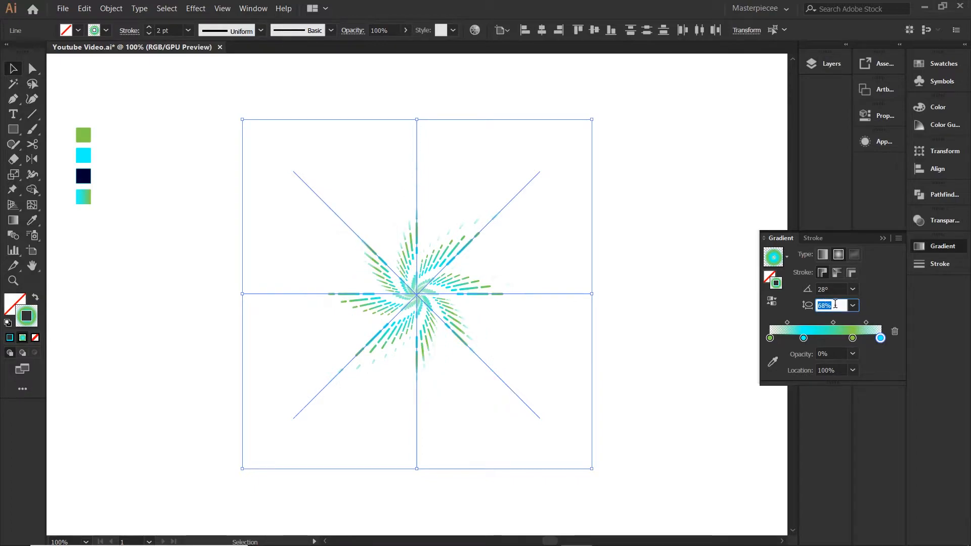
Step: Raise the gradient's aspect ratio to 800%, fine-tune it to 814% and deselect the lines
click(857, 306)
click(866, 511)
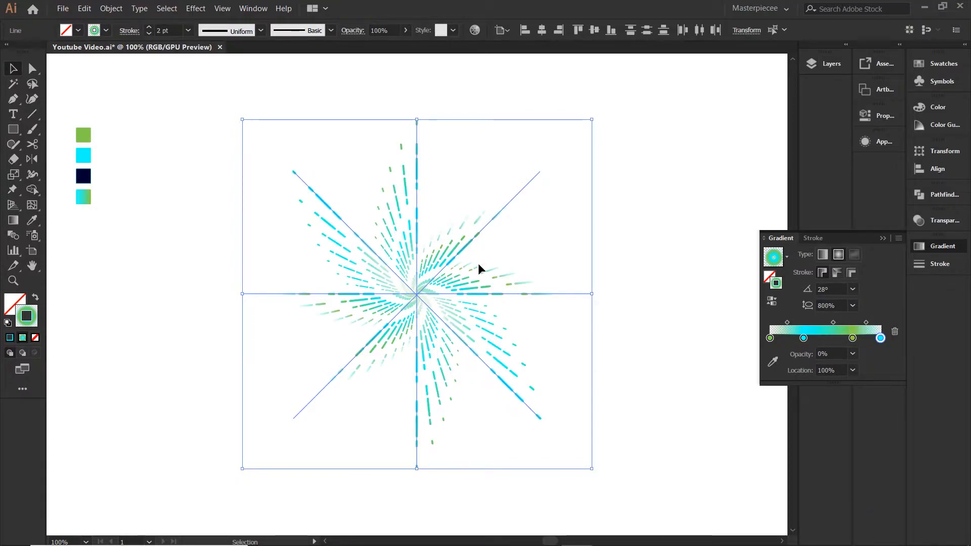
click(830, 305)
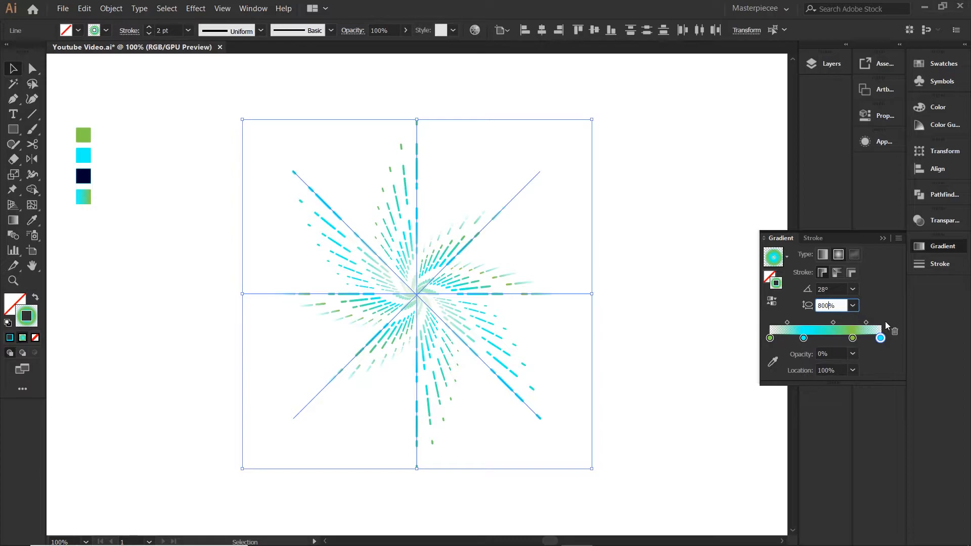
key(Down)
key(Down)
key(Down)
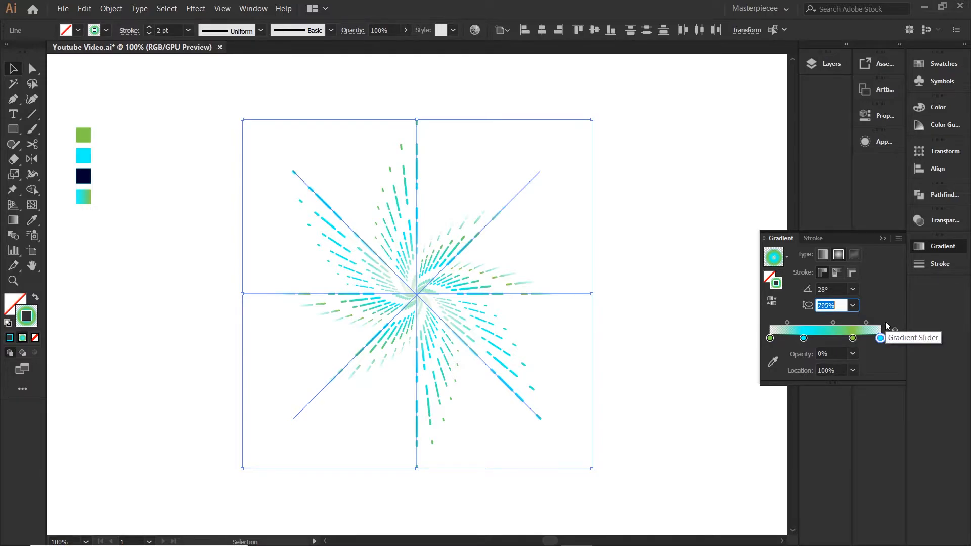
key(Up)
key(Up)
key(Up)
key(Up)
key(Return)
click(675, 272)
Step: Lower the gradient angle of the diagonal rising to the upper right below 0° so the colour extends towards its ends
click(494, 217)
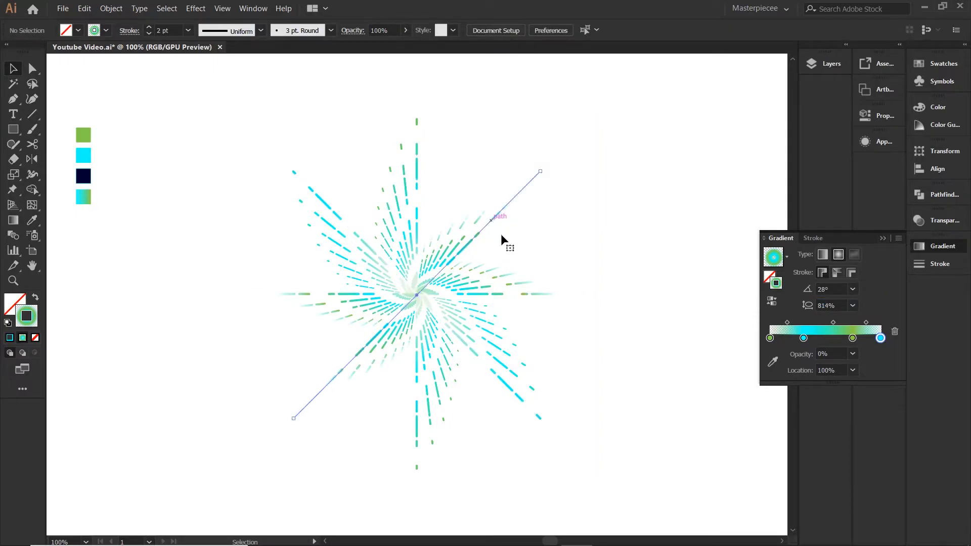
click(836, 305)
key(shift+Down)
key(shift+Down)
key(shift+Down)
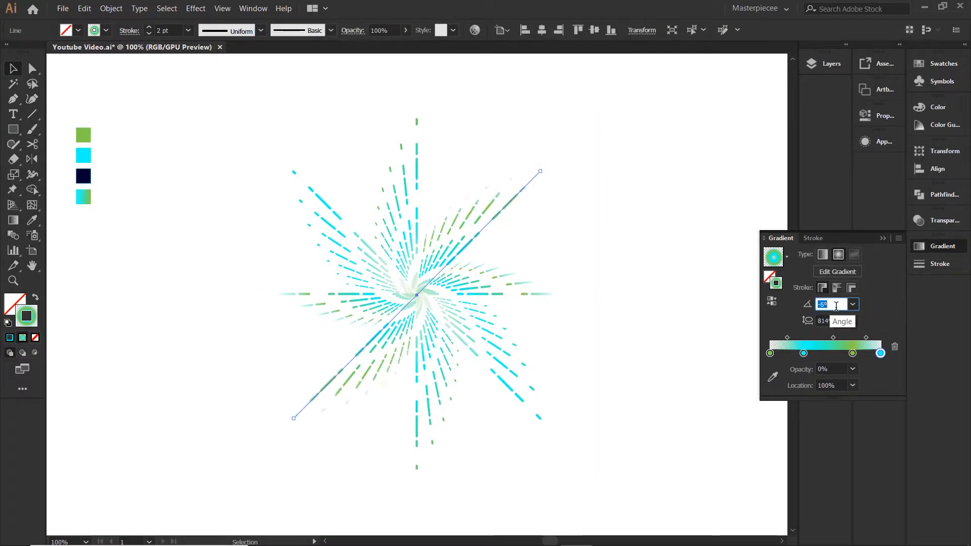
Step: Adjust the gradient angle of the horizontal line so the colour extends out to both ends
click(526, 295)
click(826, 305)
key(shift+Up)
key(shift+Up)
key(shift+Up)
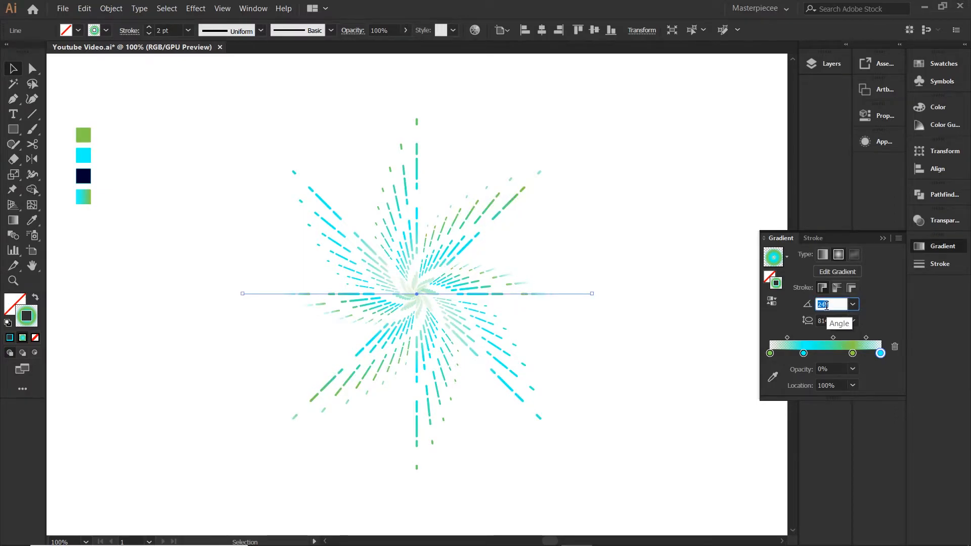
Step: Set the gradient angle of the vertical line to -26°
click(418, 182)
click(825, 305)
key(shift+Down)
key(shift+Down)
key(shift+Down)
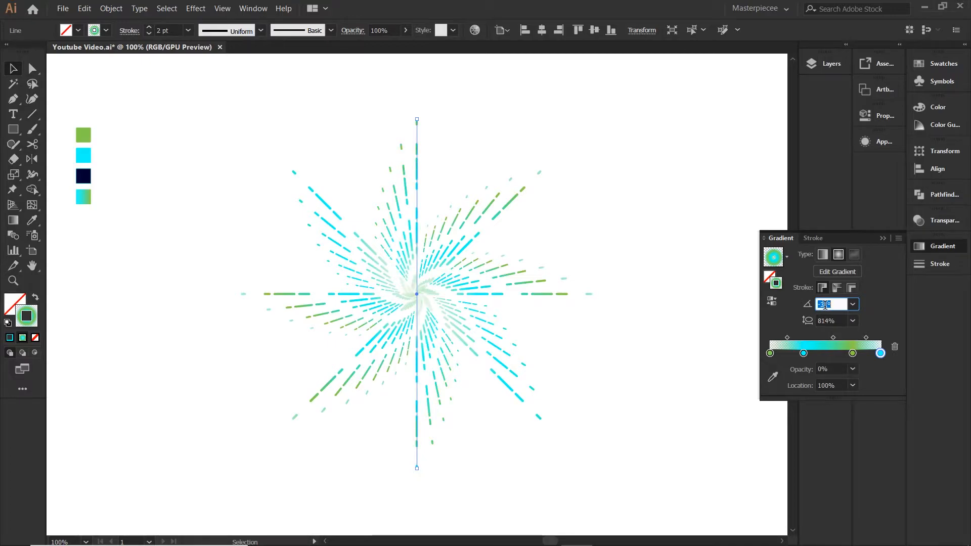
Step: Try gradient aspect ratios of 400%, 100% and 300% on the vertical line
click(852, 320)
click(873, 502)
click(853, 320)
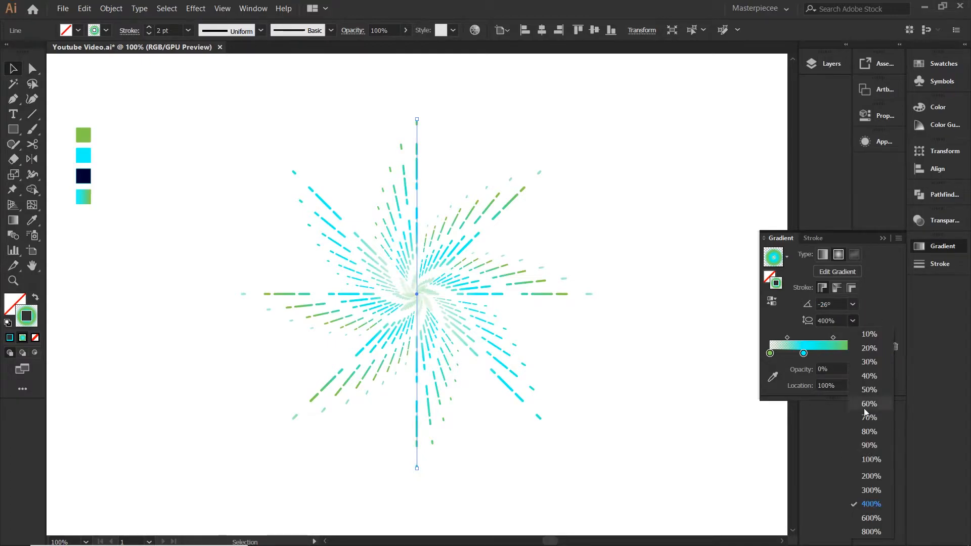
click(869, 458)
click(852, 320)
click(865, 492)
click(853, 321)
click(869, 490)
Step: Set the gradient aspect ratio to 200% on the vertical line and on the diagonal running to the upper left
click(853, 321)
click(878, 477)
click(354, 220)
click(852, 321)
click(878, 476)
click(682, 210)
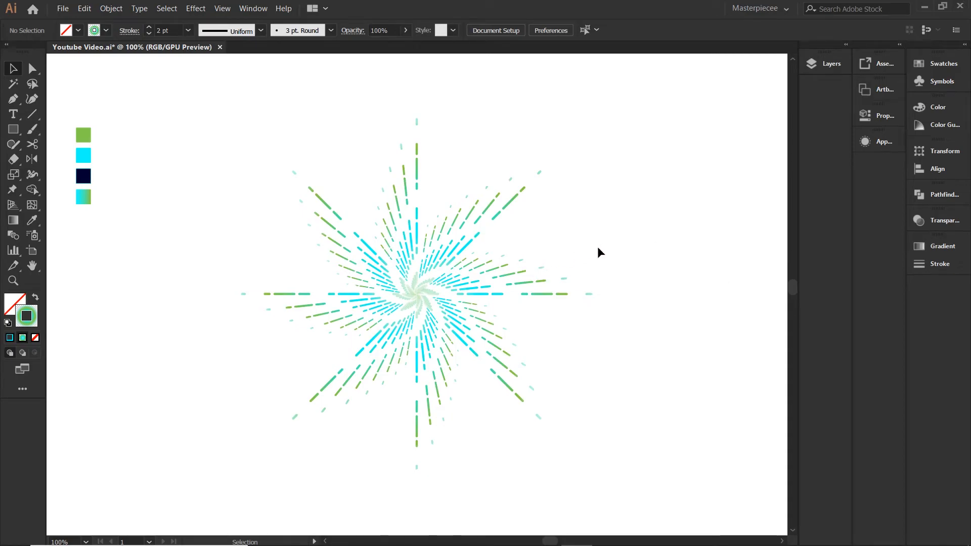
Step: Group all the gradient lines of the starburst and deselect them
drag(597, 247, 207, 394)
right_click(401, 279)
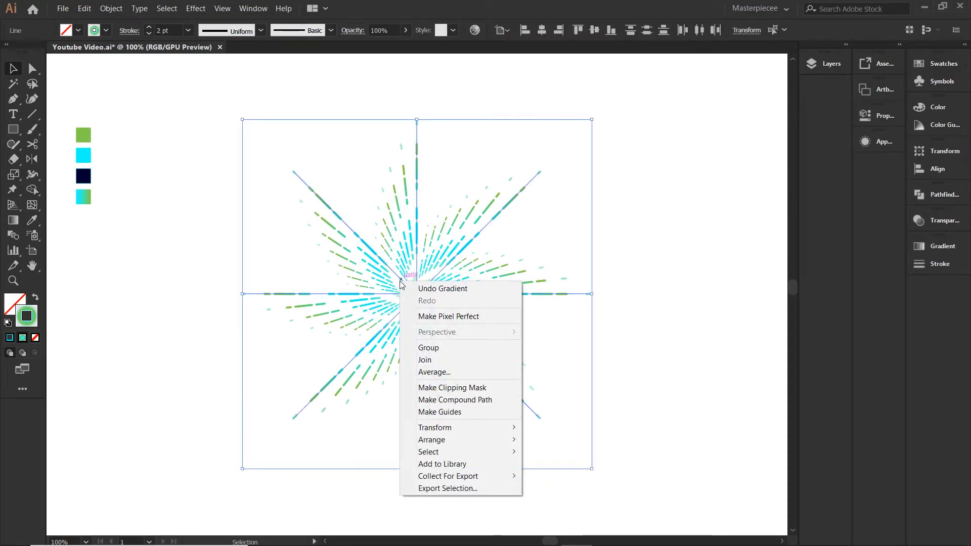
click(430, 357)
click(702, 294)
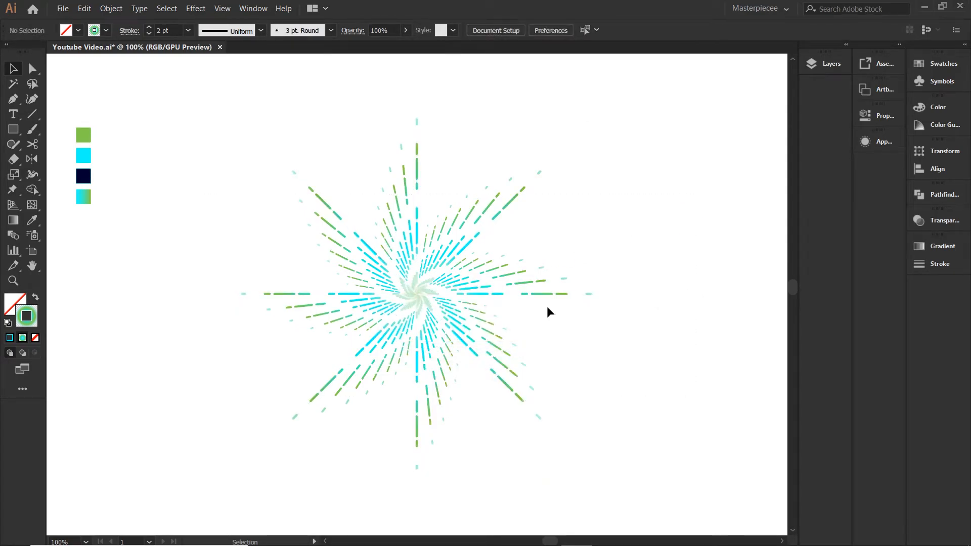
Step: Hide the new starburst group in Layer 1 to clear the canvas
click(522, 290)
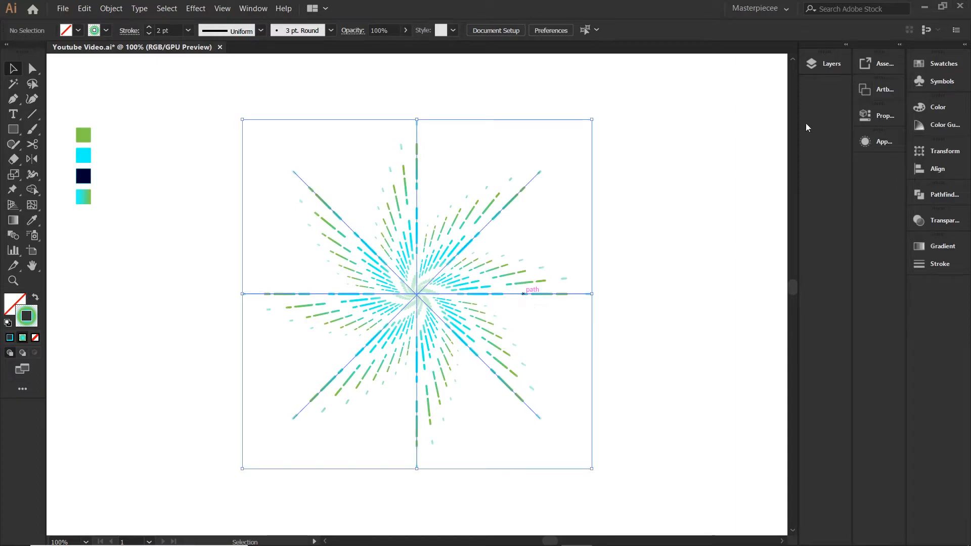
click(822, 62)
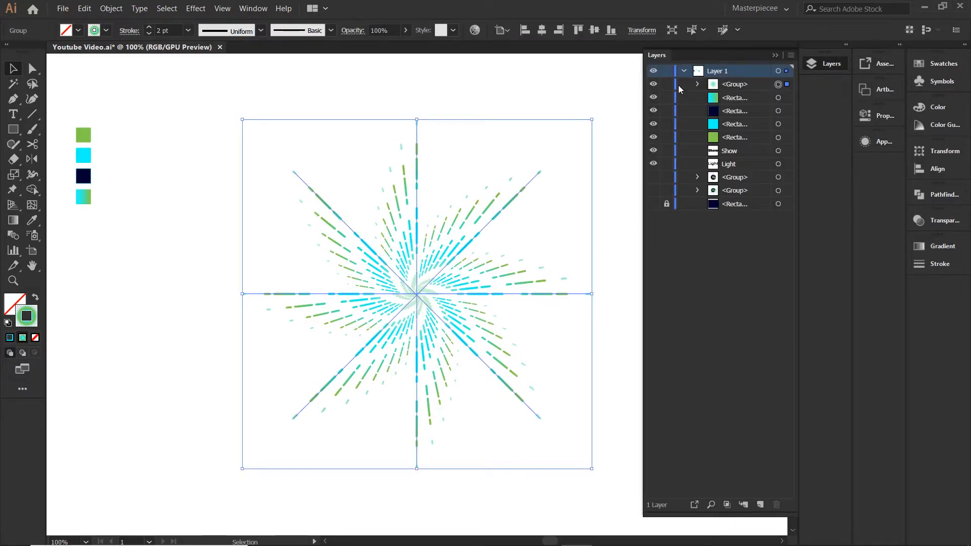
click(654, 85)
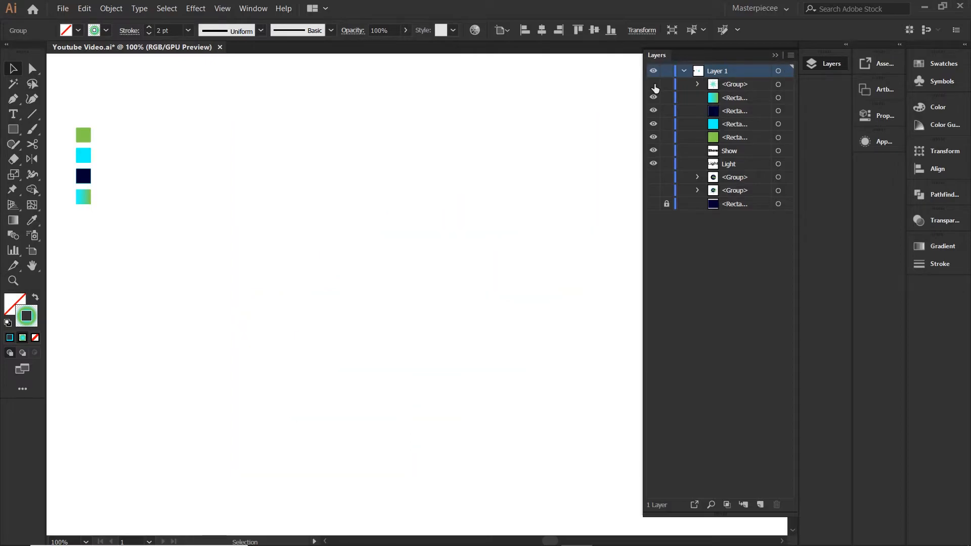
click(653, 85)
click(653, 85)
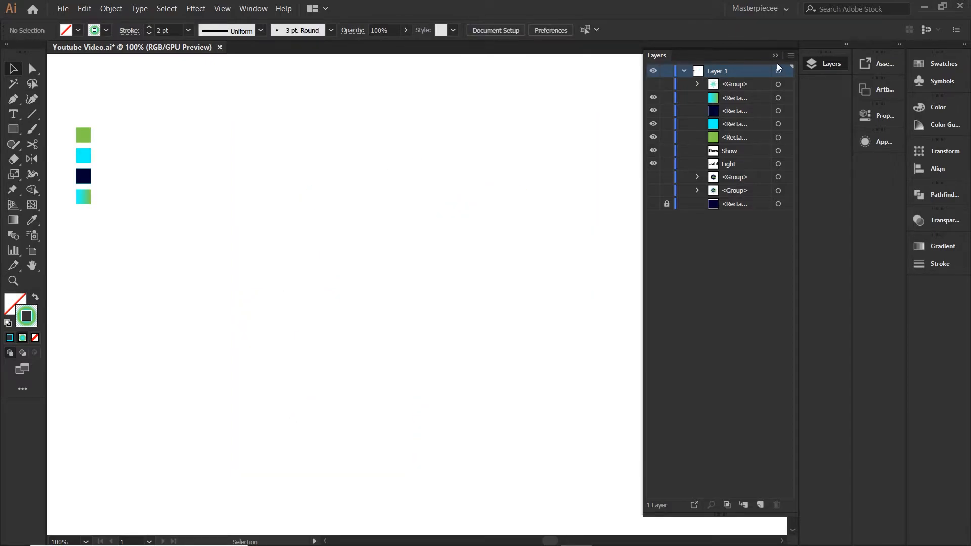
click(775, 55)
Step: Add the text "LIGHT" in the upper part of the artboard
key(t)
click(331, 188)
text(LIGHT)
key(Escape)
Step: Duplicate the "LIGHT" text below the original, change the copy to "SHOW" and give it a bold weight
drag(352, 187, 354, 215)
double_click(354, 215)
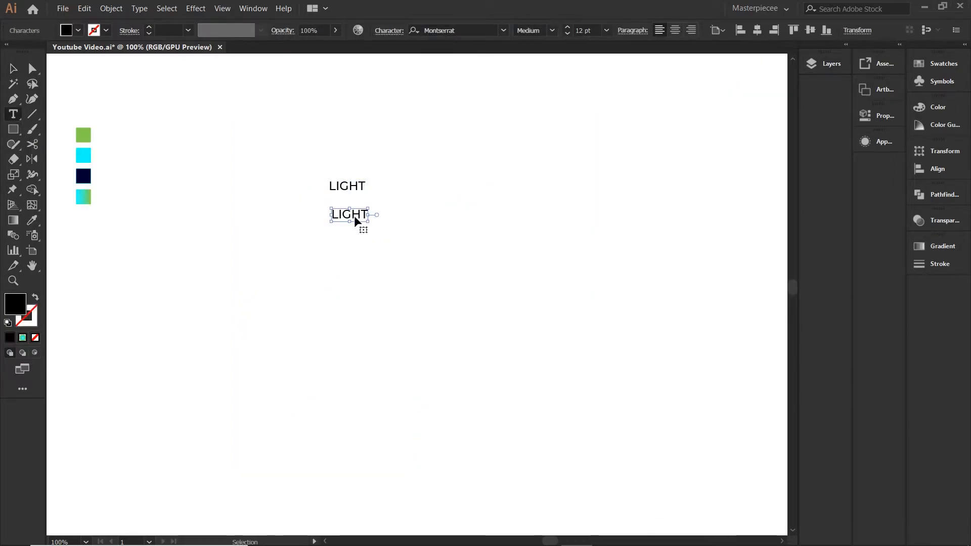
text(SHOW)
key(Escape)
click(552, 30)
click(543, 239)
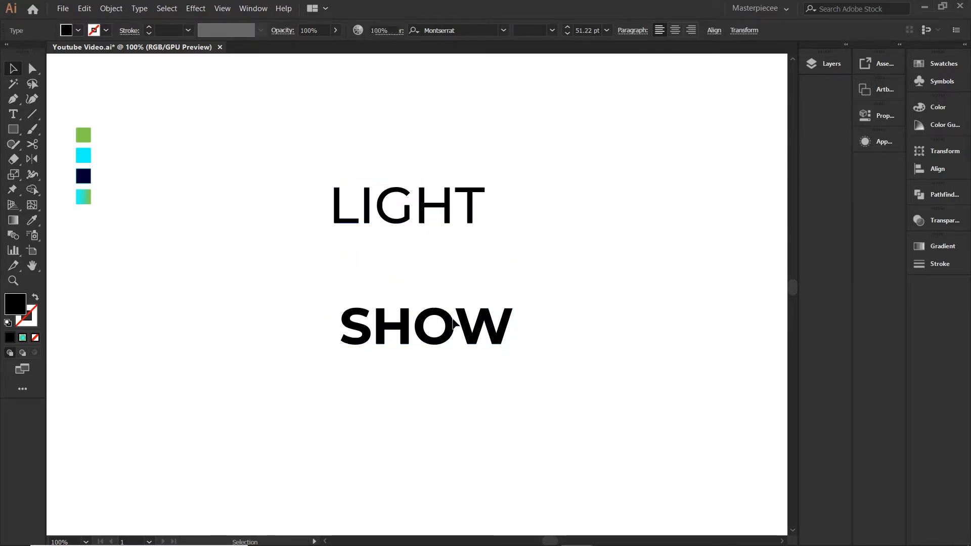
Step: Place "SHOW" directly beneath "LIGHT" and switch it to a heavier Montserrat weight
drag(414, 325, 415, 248)
click(551, 30)
click(560, 241)
click(559, 156)
Step: Move the two-line title to the right side of the artboard with a duplicate below it, undoing the extra overlapping copy
drag(559, 155, 335, 292)
drag(423, 263, 655, 293)
drag(655, 291, 663, 308)
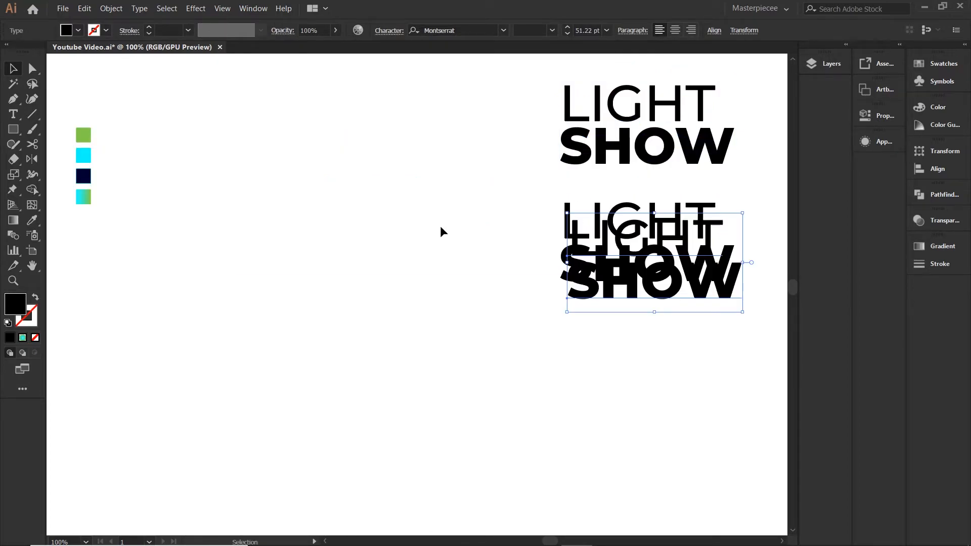
click(441, 224)
key(ctrl+z)
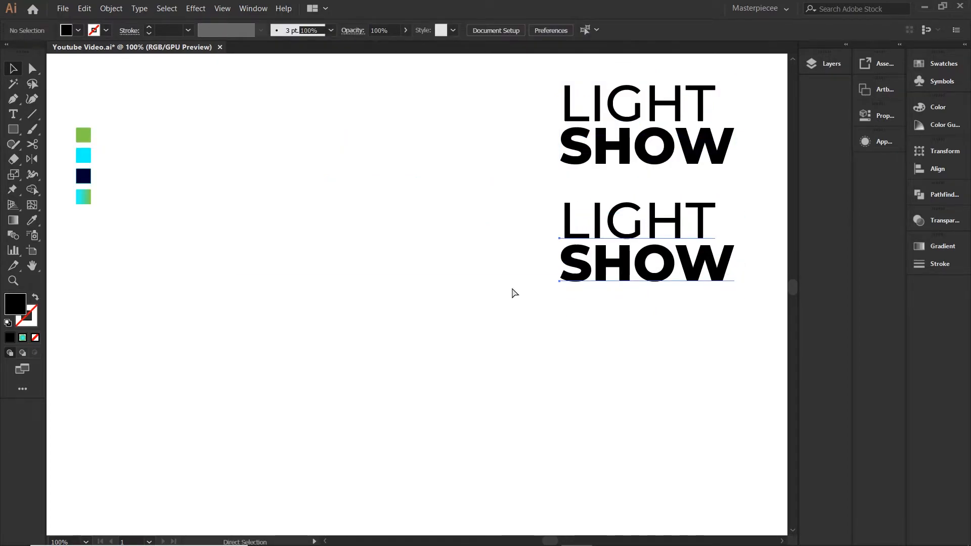
Step: Display a two-point perspective grid on the artboard
click(229, 8)
mouse_move(350, 384)
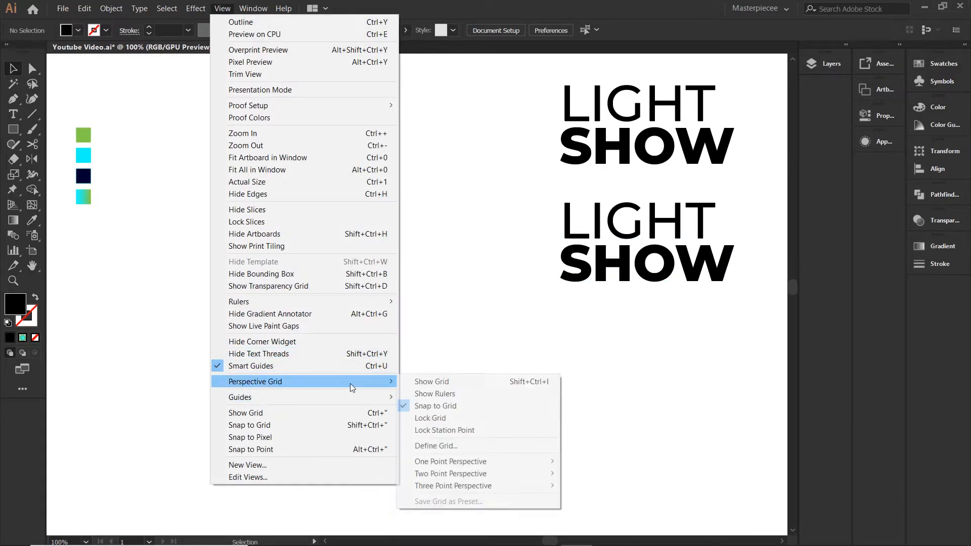
mouse_move(509, 474)
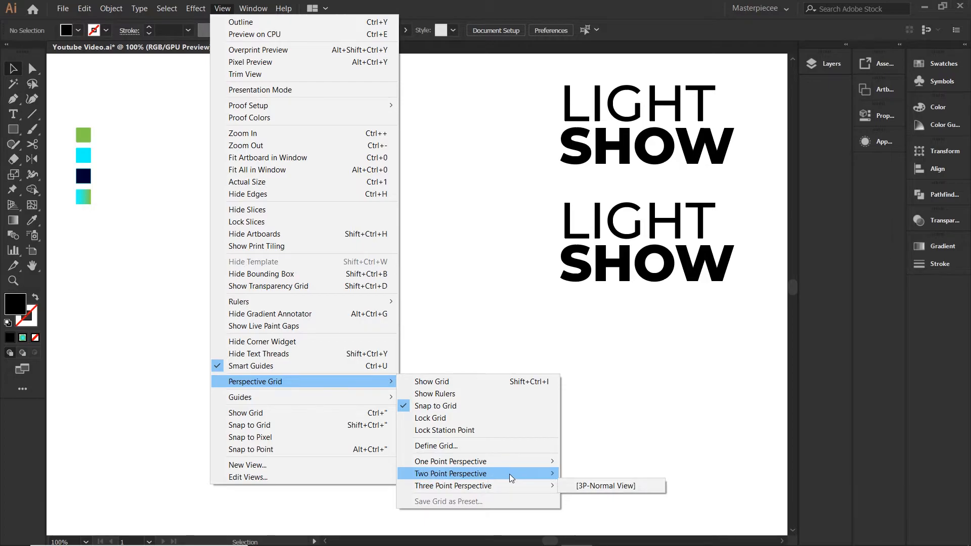
click(576, 473)
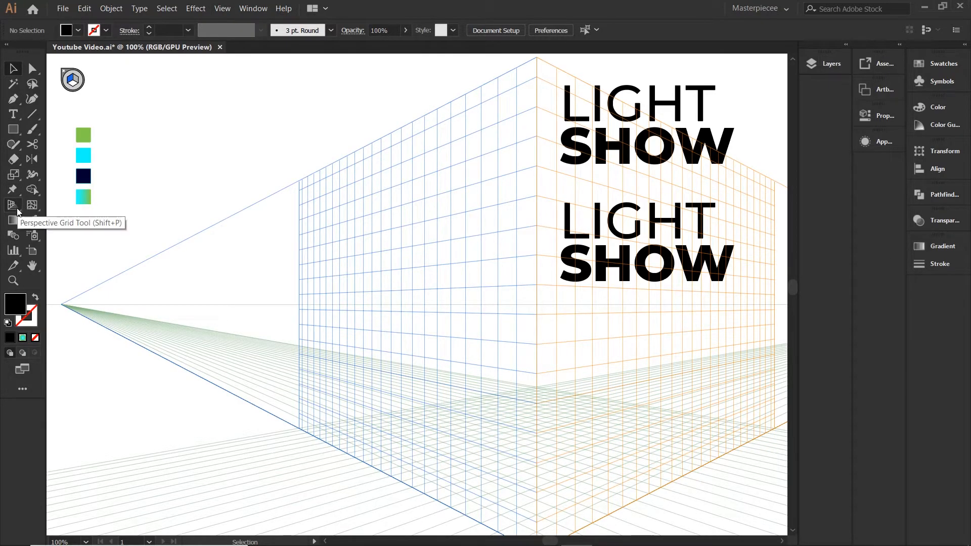
Step: Move the perspective grid's left vanishing point far beyond the artboard's edge and extend the left plane toward it
key(ctrl+minus)
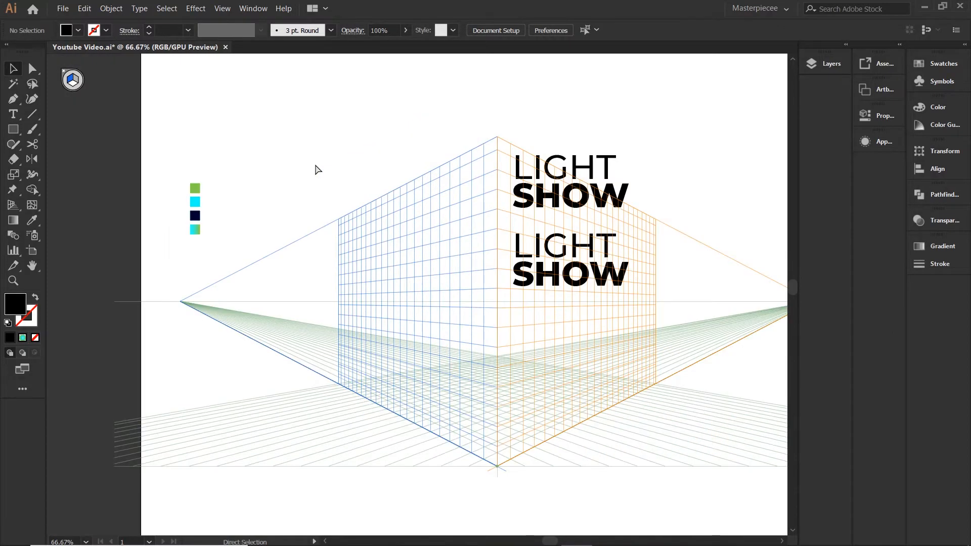
scroll(405, 215, right, 3)
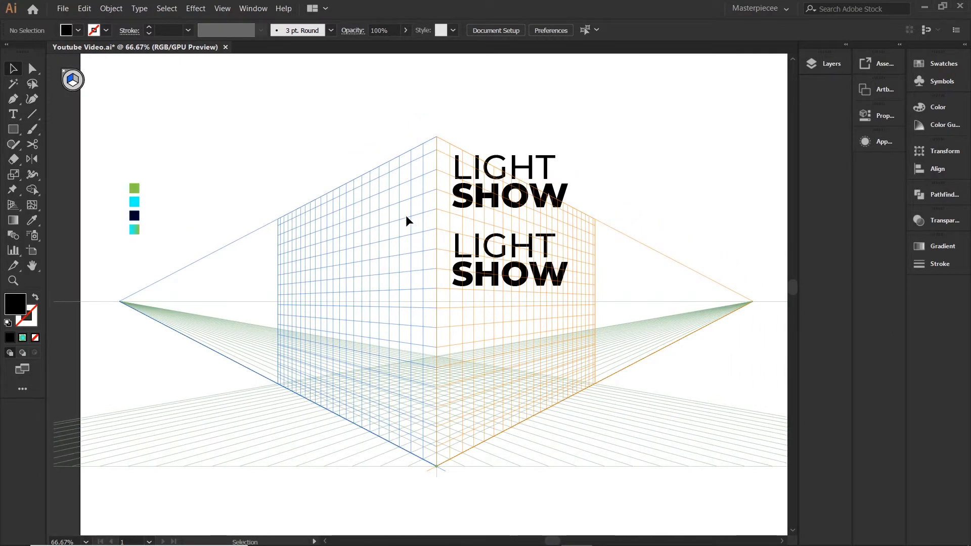
key(shift+p)
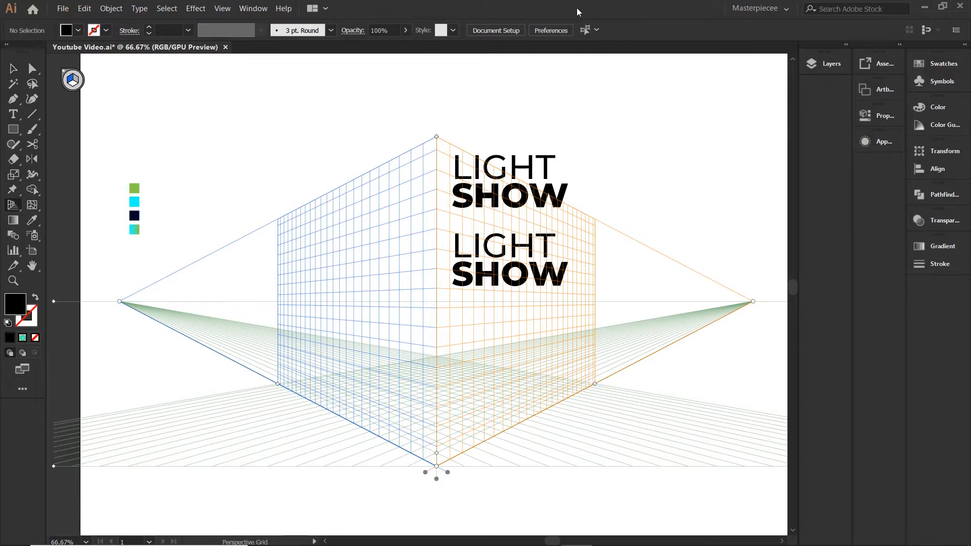
scroll(380, 280, left, 1)
scroll(381, 284, left, 3)
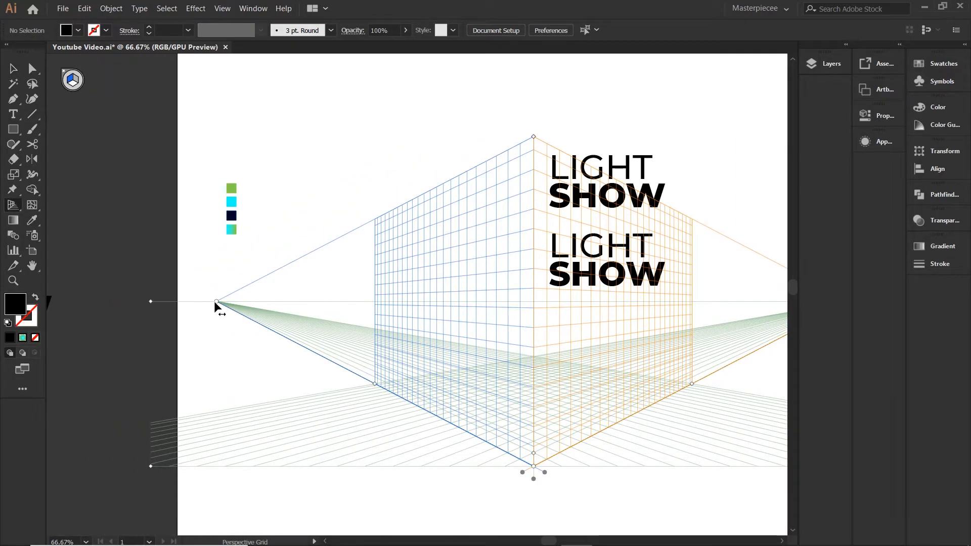
drag(216, 302, 46, 305)
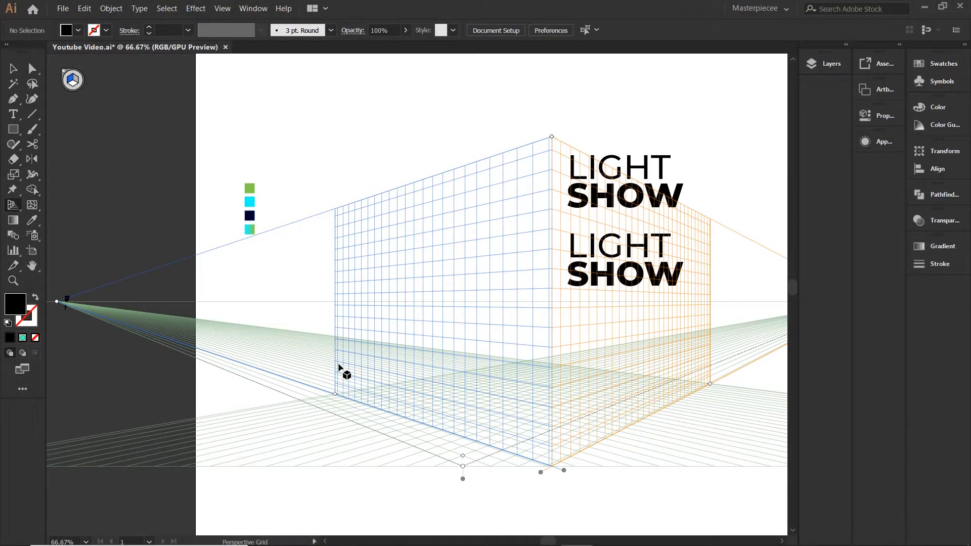
drag(334, 393, 167, 332)
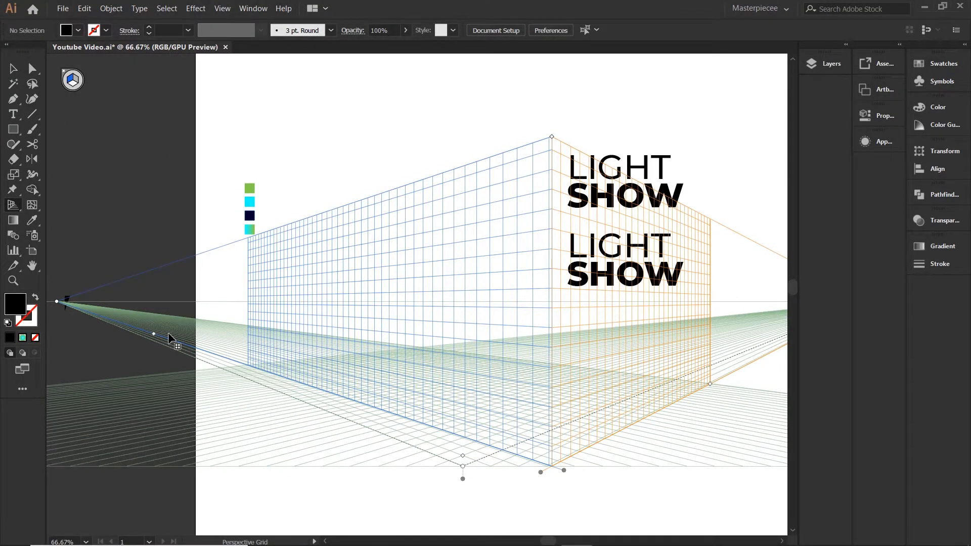
Step: Adjust the perspective grid's control points and enlarge its cell size
mouse_move(551, 137)
mouse_down()
mouse_move(544, 254)
mouse_move(547, 136)
mouse_up()
drag(462, 465, 540, 470)
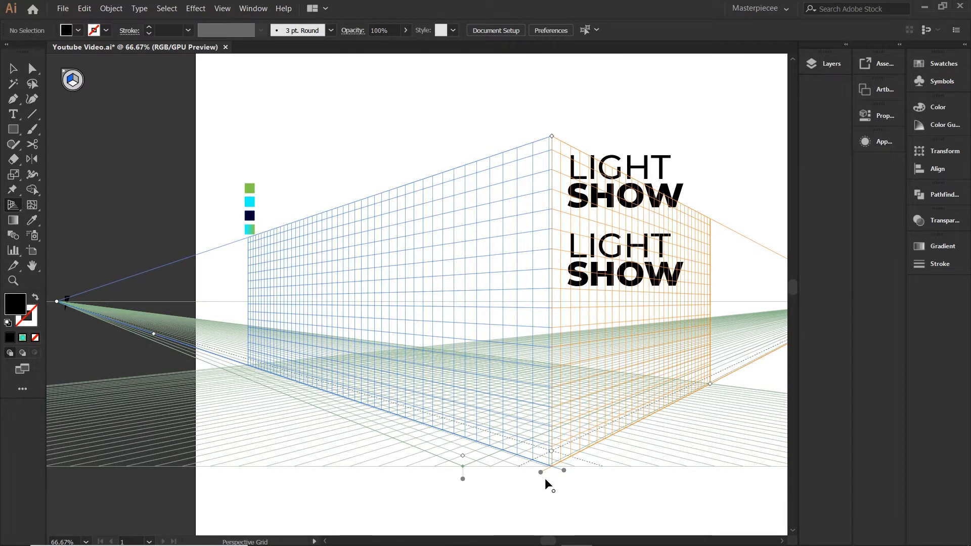
drag(462, 453, 466, 435)
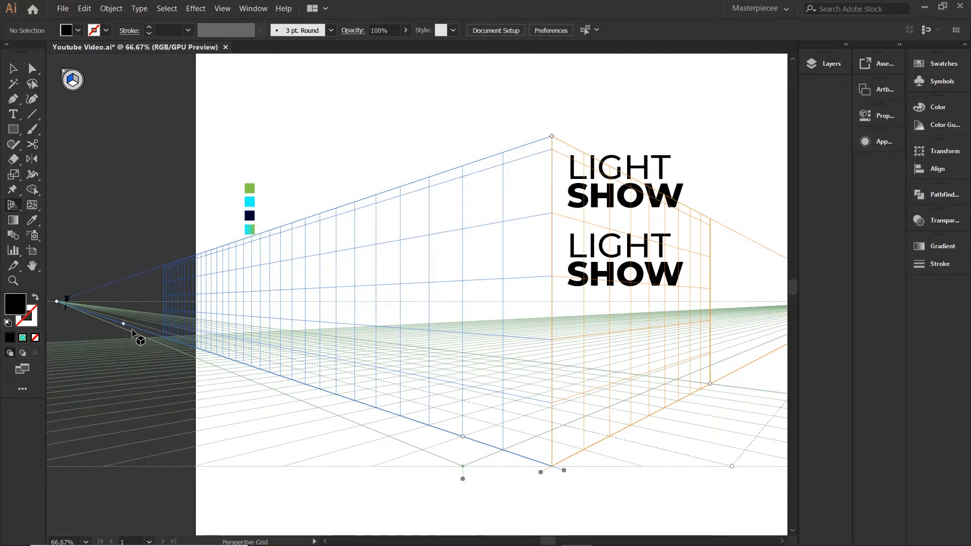
Step: Shift the left vanishing point even farther out so the left plane recedes more gently
drag(56, 303, 39, 304)
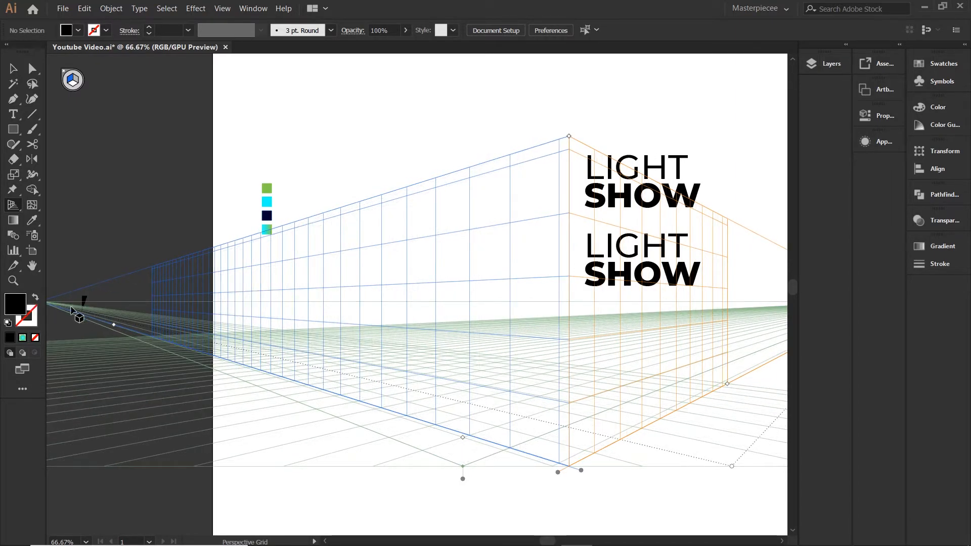
scroll(164, 315, left, 3)
scroll(141, 316, right, 3)
drag(88, 301, 45, 302)
scroll(83, 304, left, 1)
scroll(236, 312, right, 4)
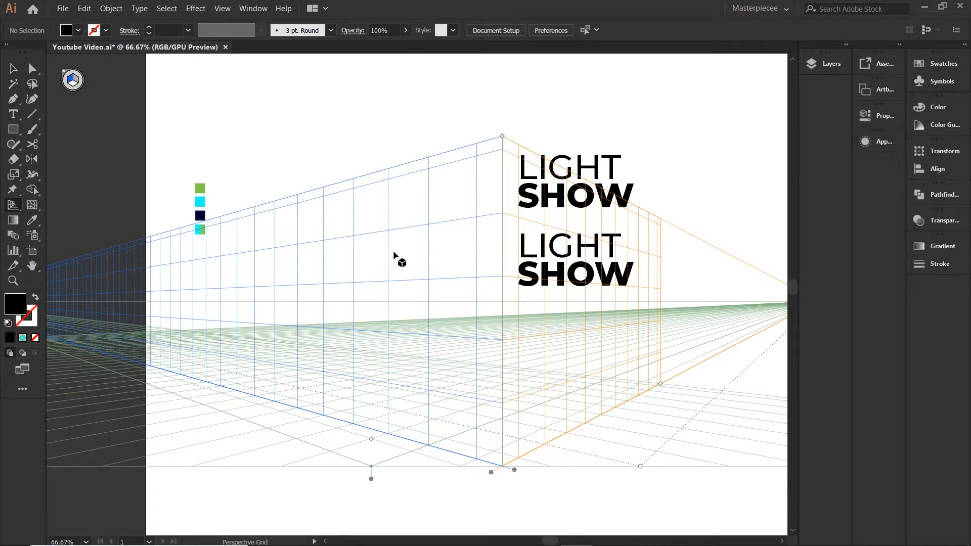
Step: Attach the lower "LIGHT SHOW" copy to the left grid plane, enlarge it to about 567 × 259 pt and center it on the artboard
key(shift+v)
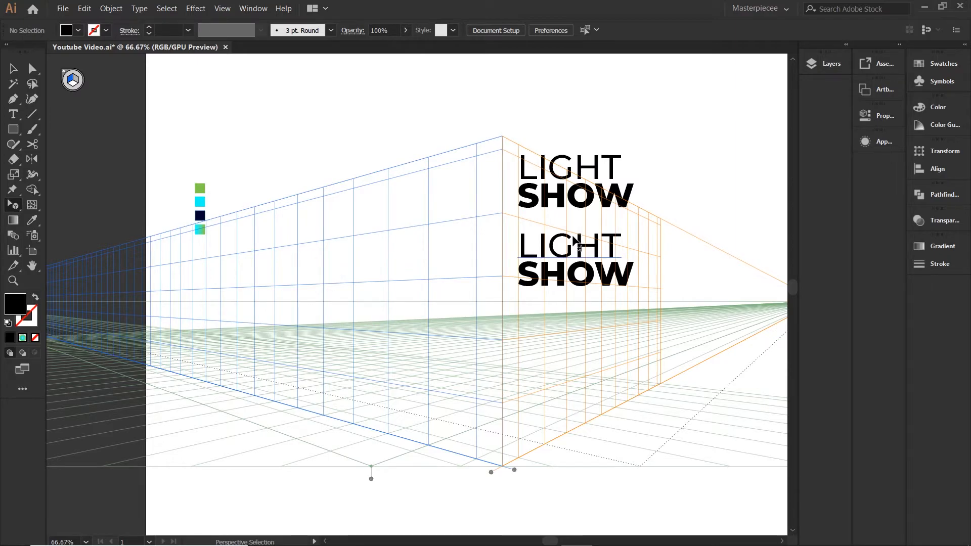
drag(603, 286, 440, 288)
drag(384, 244, 253, 211)
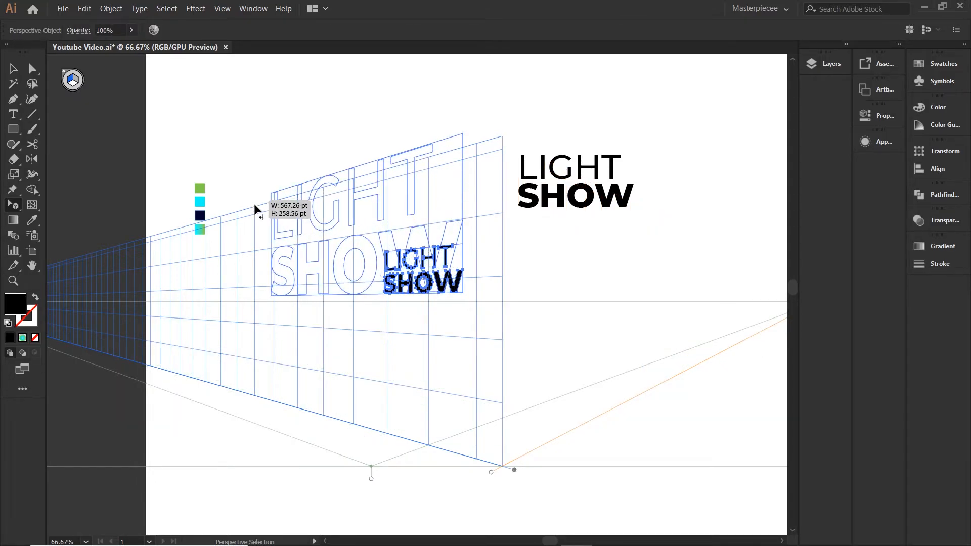
drag(368, 269, 576, 353)
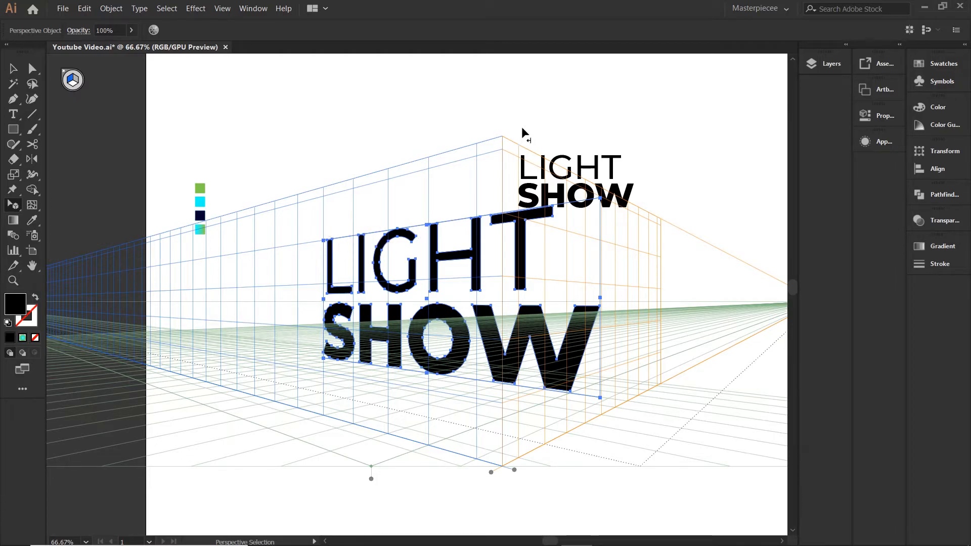
Step: Adjust the vertical extent of the left grid plane and hide the perspective grid
key(shift+p)
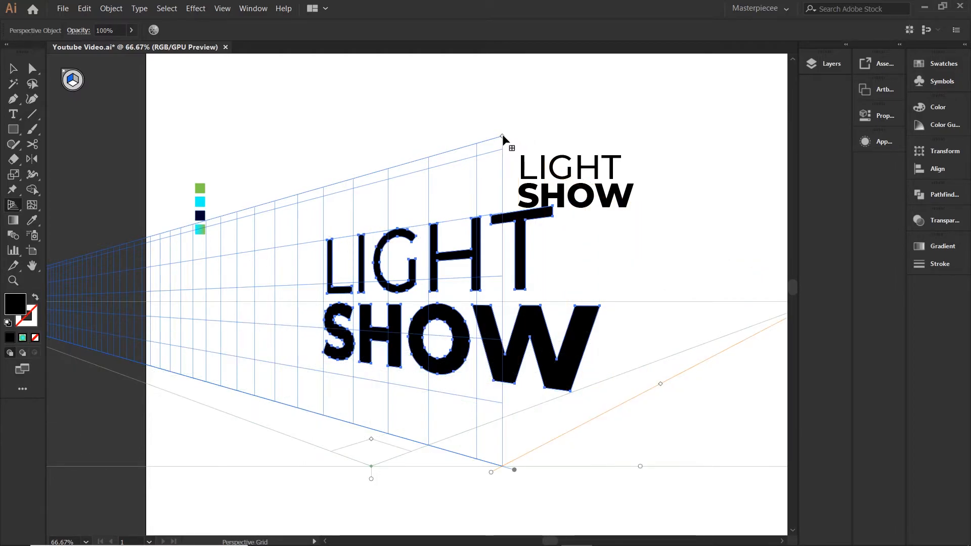
drag(535, 439, 534, 439)
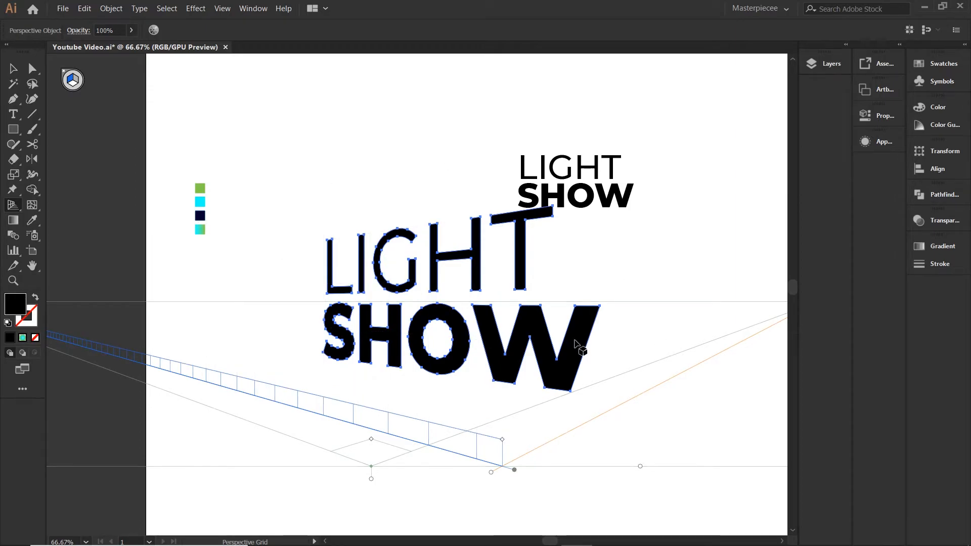
drag(502, 440, 498, 167)
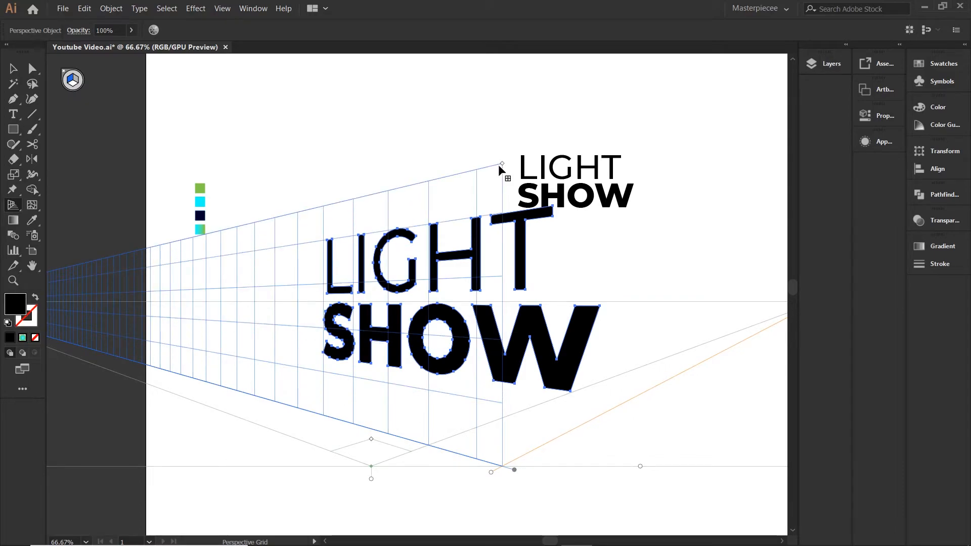
click(63, 74)
Step: Delete the remaining flat "LIGHT SHOW" title
key(v)
drag(594, 134, 627, 195)
key(Delete)
Step: Shrink the perspective title near the top of the artboard and color it with the green swatch square
drag(379, 166, 621, 455)
drag(596, 388, 530, 137)
key(i)
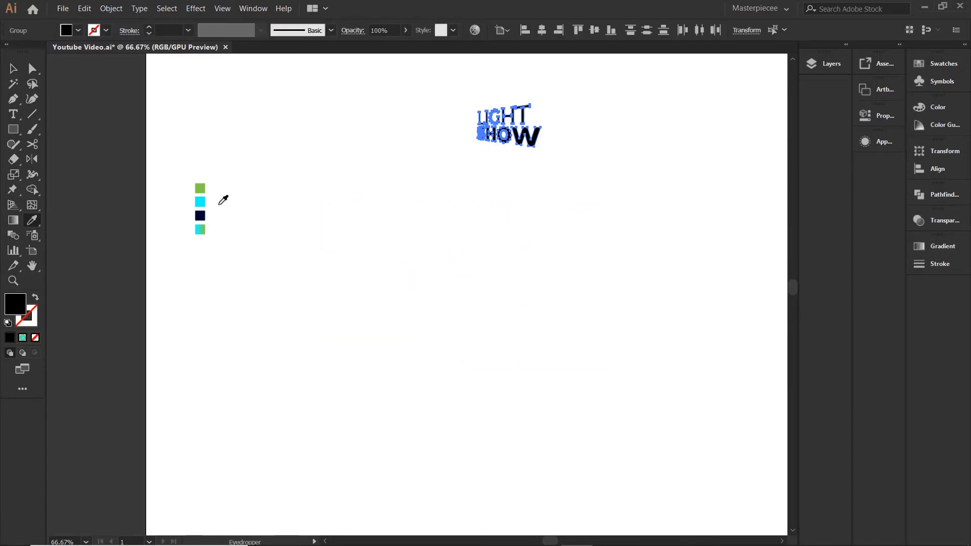
click(200, 188)
key(v)
click(435, 121)
Step: Enlarge the green perspective title and position it in the middle of the artboard
drag(528, 134, 669, 184)
drag(493, 320, 446, 357)
click(664, 307)
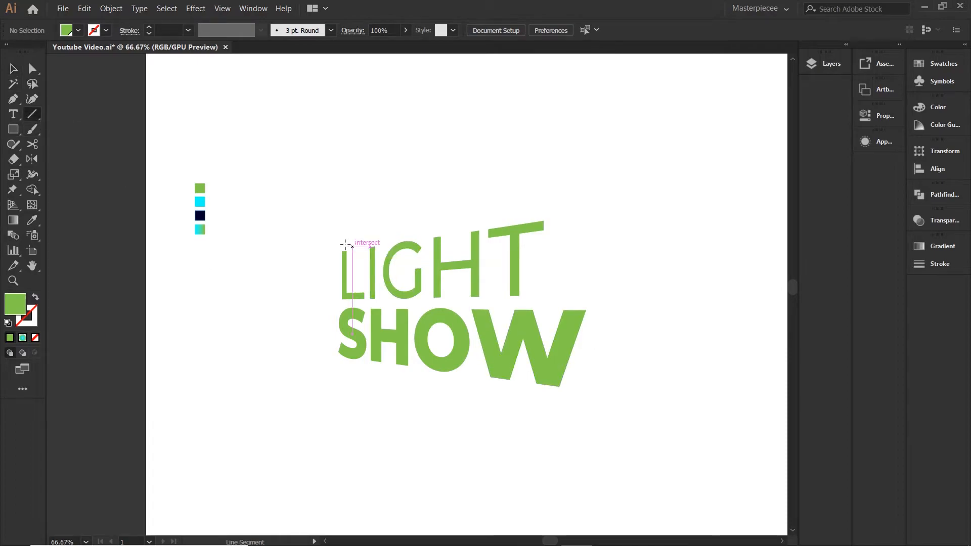
Step: Draw one slanted line above "LIGHT" and another below "SHOW", both following the title's perspective
mouse_move(343, 241)
mouse_down()
mouse_move(581, 187)
mouse_move(599, 192)
mouse_move(586, 196)
mouse_up()
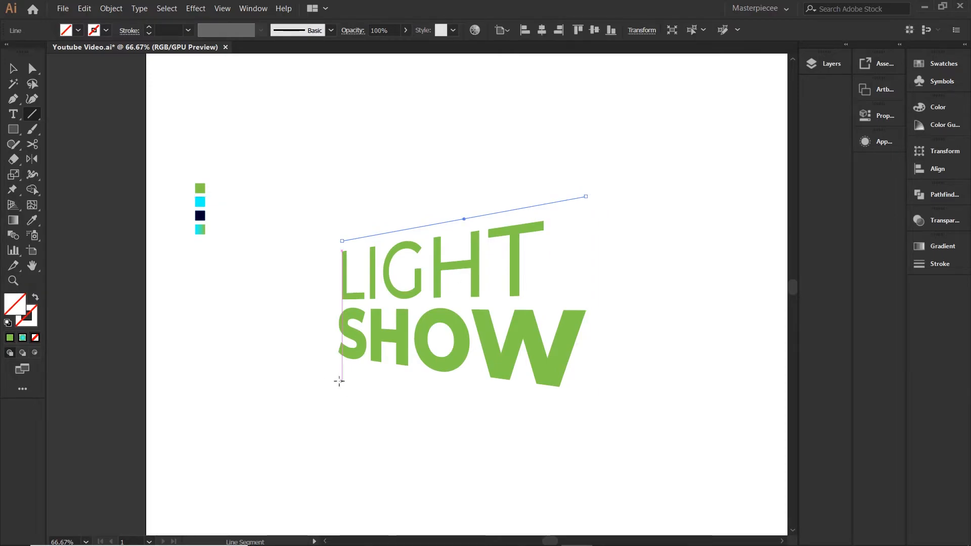
drag(338, 369, 581, 451)
key(v)
drag(516, 113, 178, 4)
scroll(507, 196, down, 3)
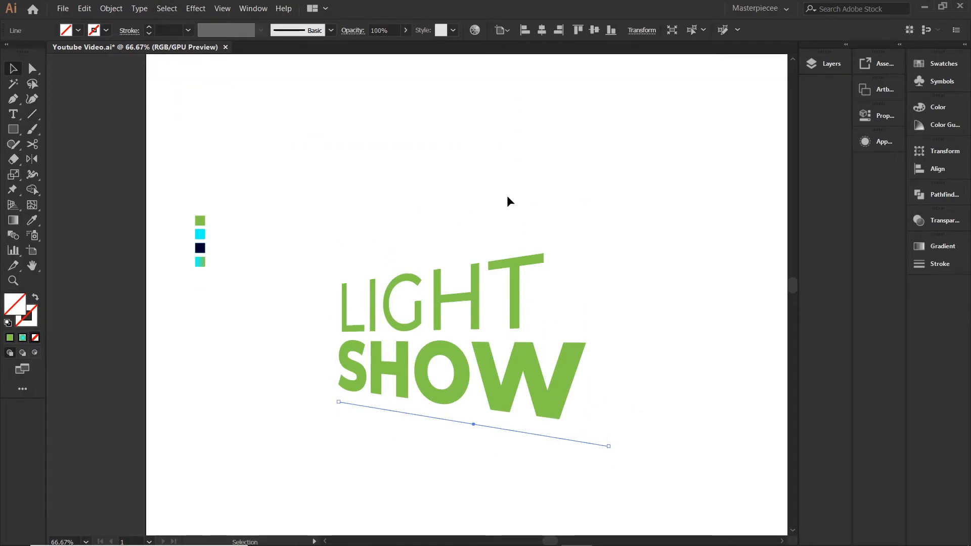
Step: Set the stroke weight of both slanted lines to 3 pt
drag(572, 152, 600, 205)
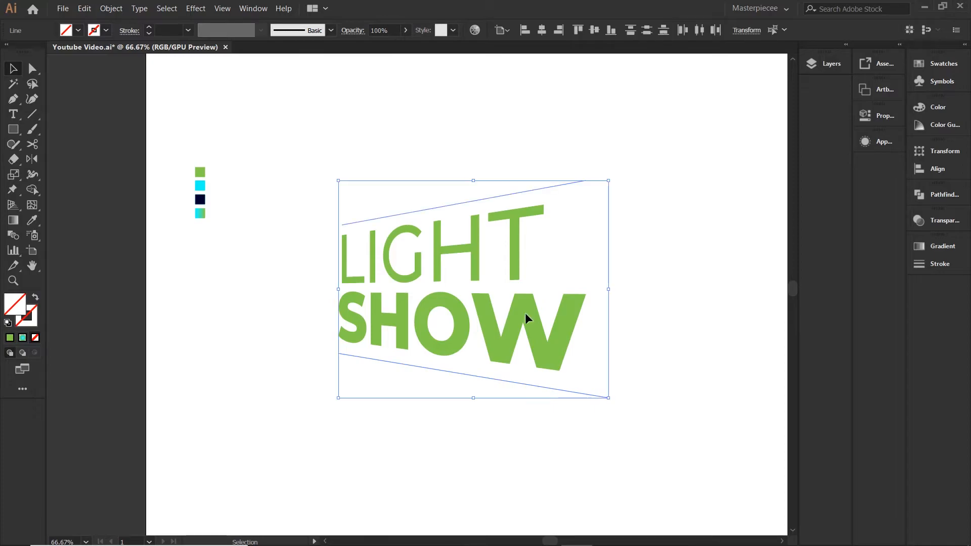
click(187, 31)
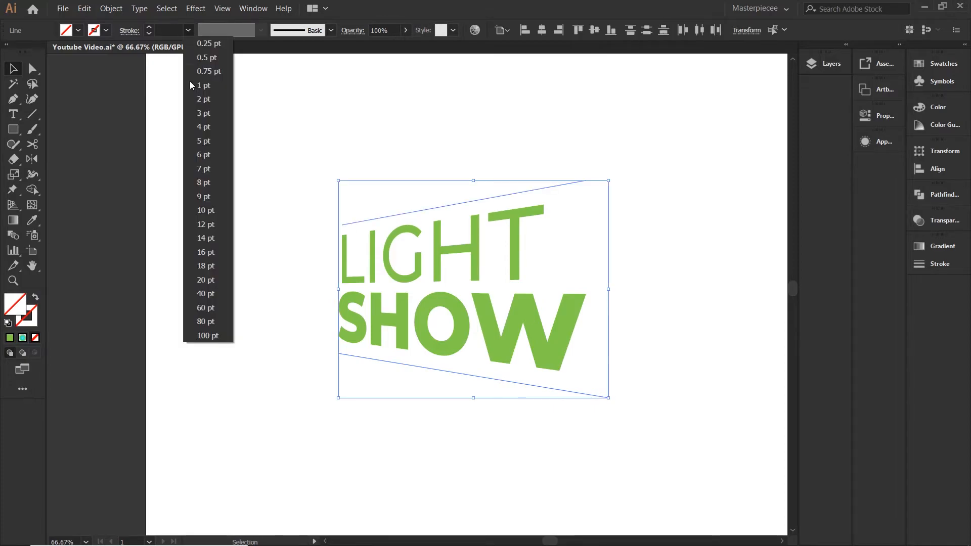
click(202, 114)
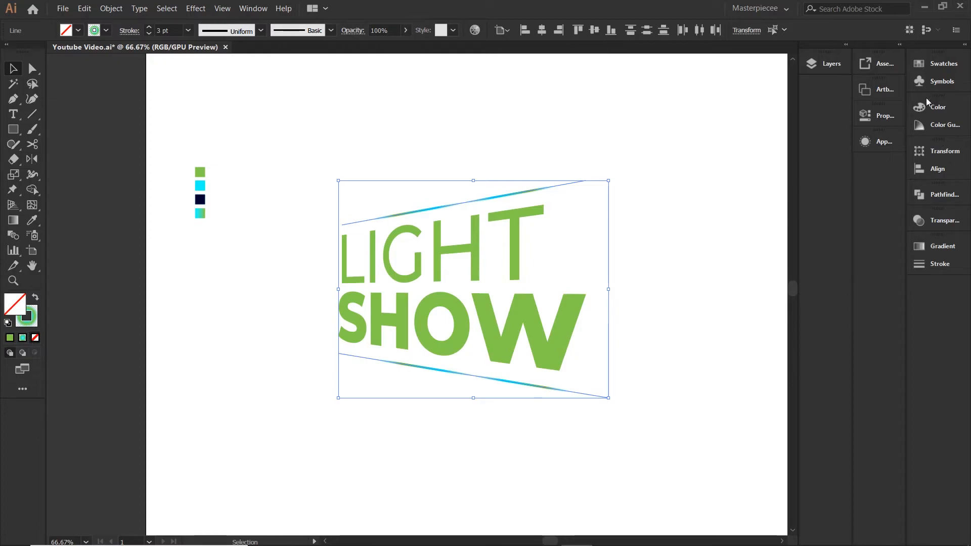
Step: Give both lines a linear two-stop gradient from cyan at 0% to green at 100% and remove their fill
click(942, 246)
click(823, 255)
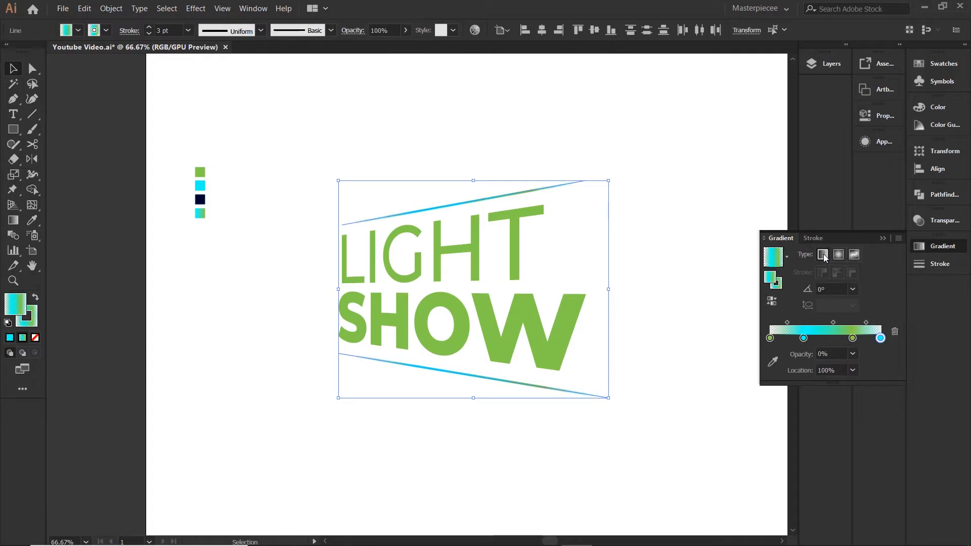
drag(880, 339, 876, 385)
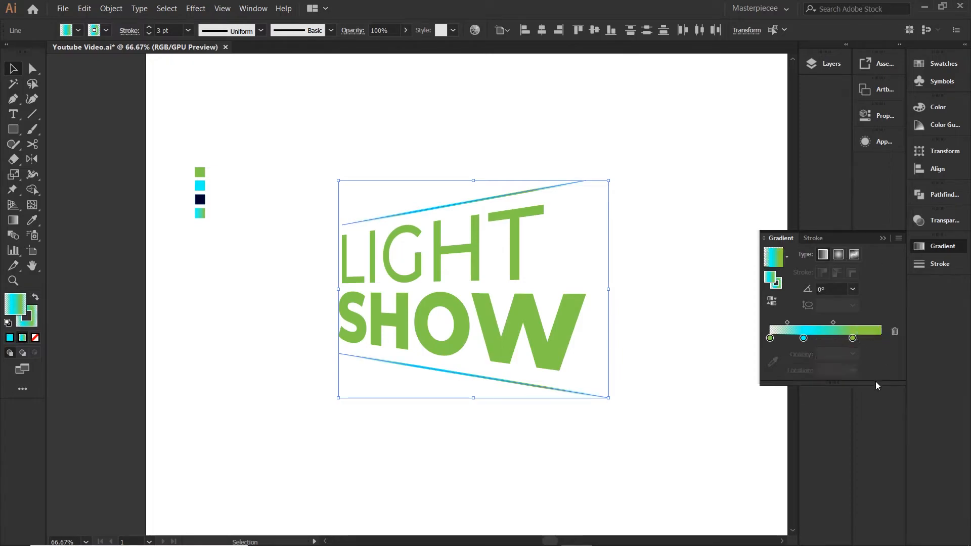
click(853, 339)
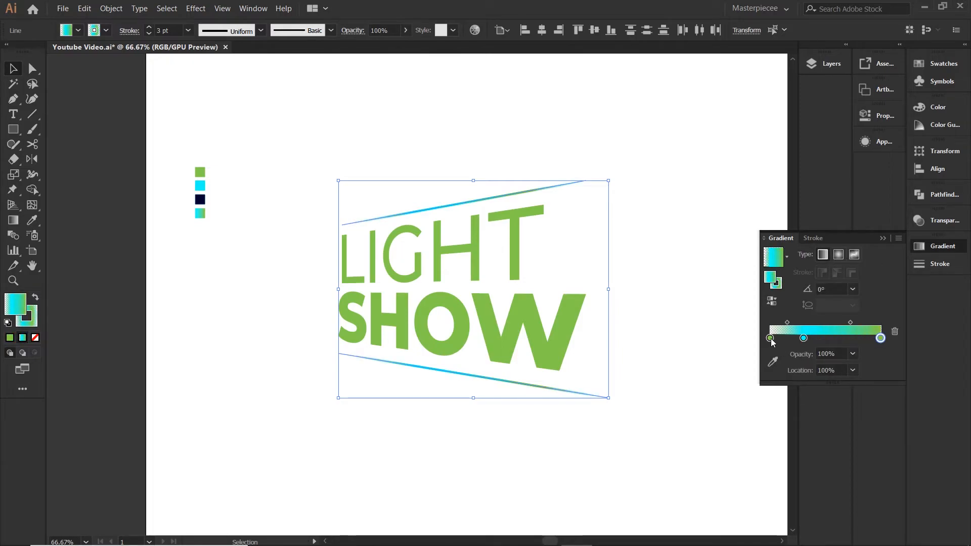
drag(770, 338, 774, 379)
drag(803, 338, 768, 339)
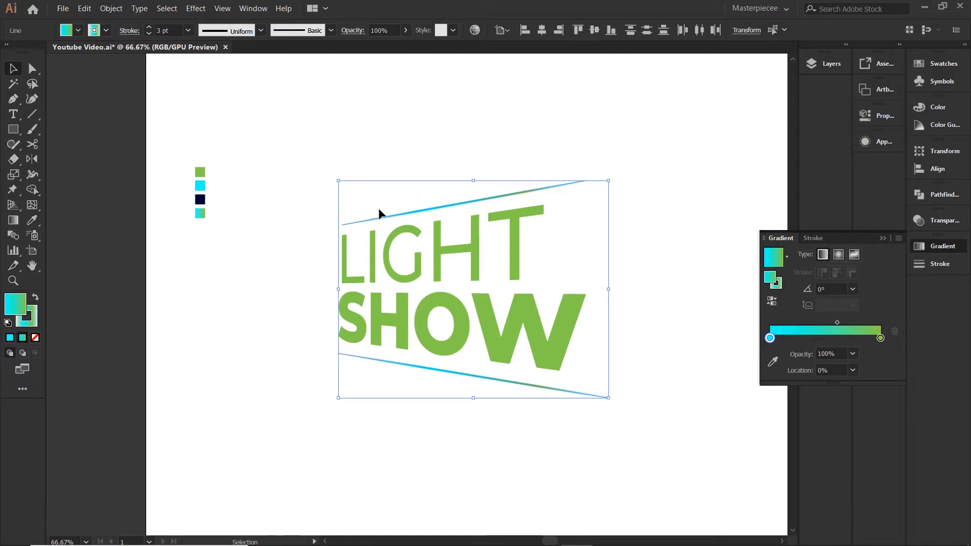
click(35, 337)
click(226, 282)
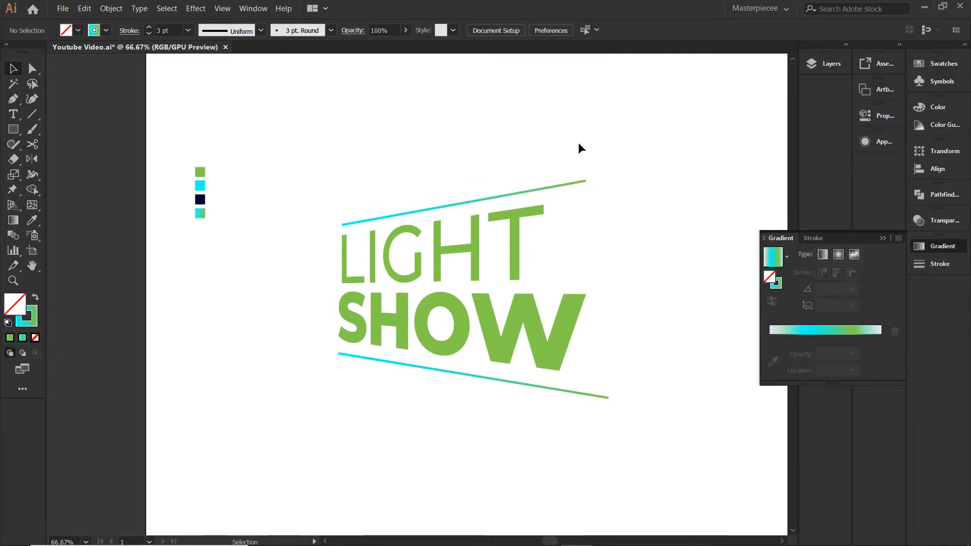
Step: Widen the outer ends of both slanted gradient lines with the Width tool so each tapers towards its narrow end
drag(607, 204, 613, 400)
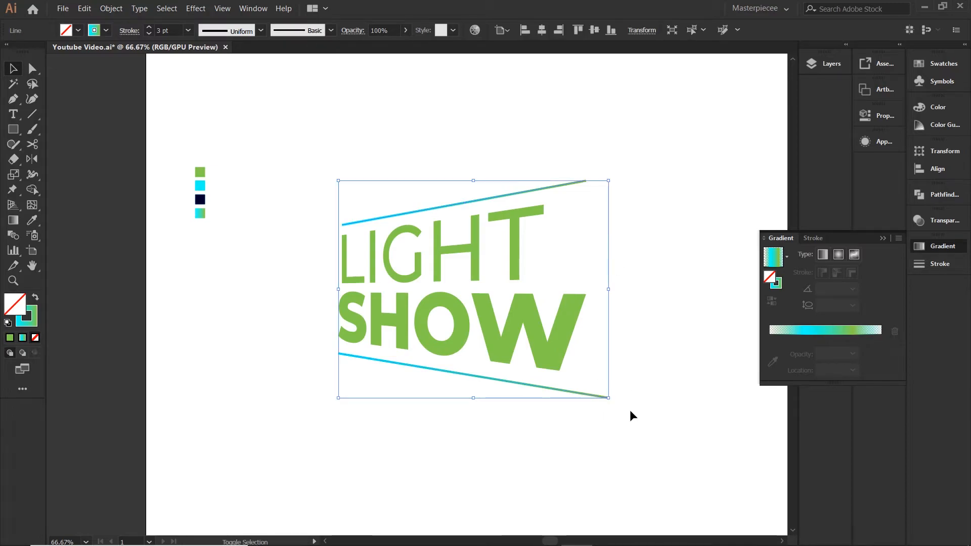
click(31, 175)
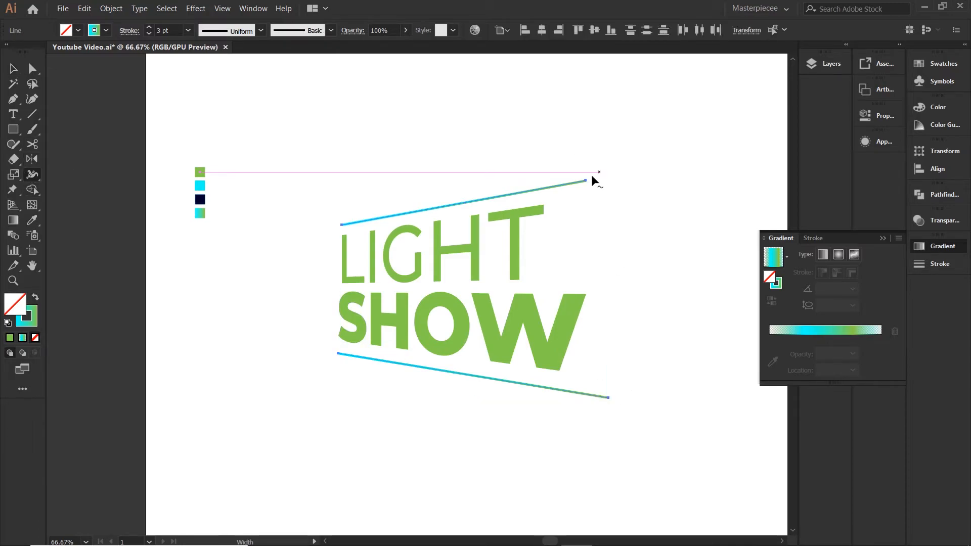
drag(586, 180, 584, 173)
drag(608, 399, 605, 409)
key(v)
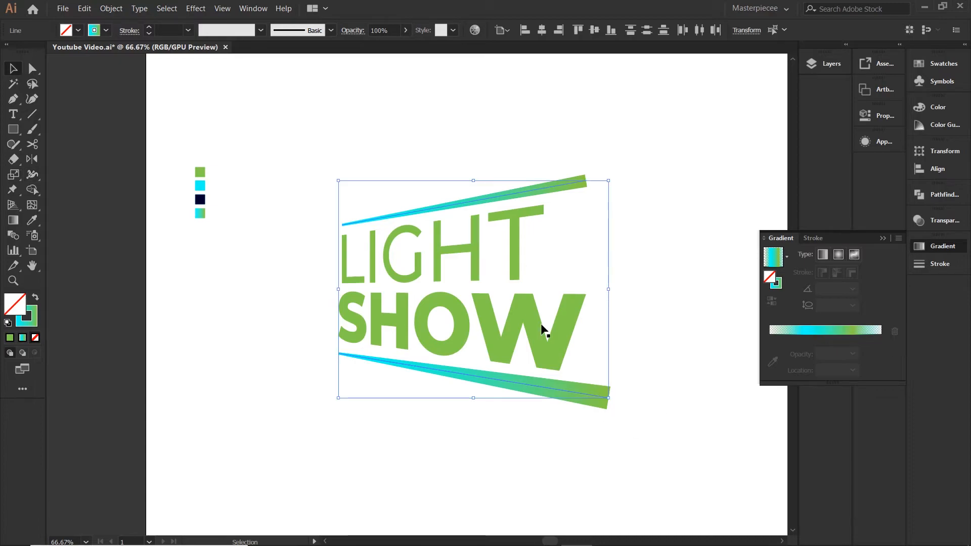
Step: Give both tapered lines round caps and turn on the dashed line option
click(123, 32)
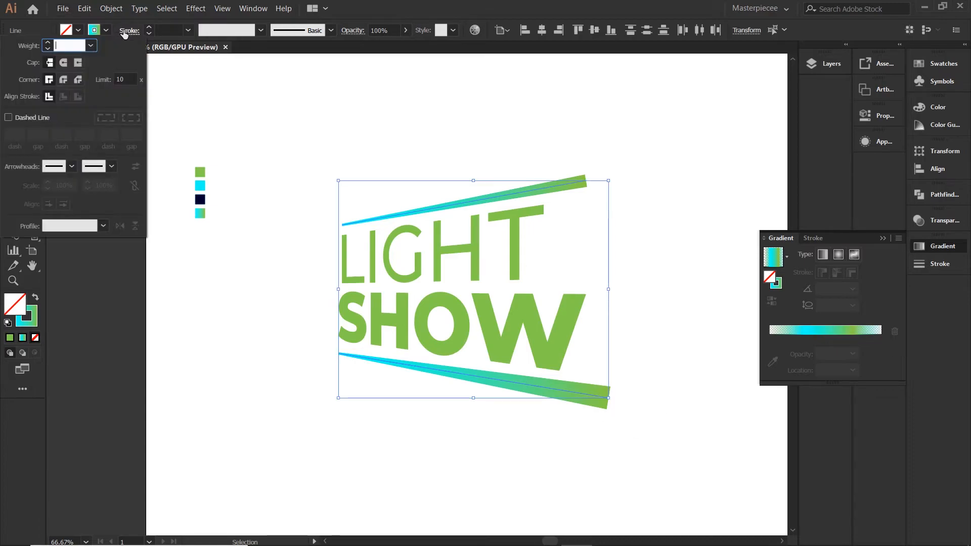
click(64, 62)
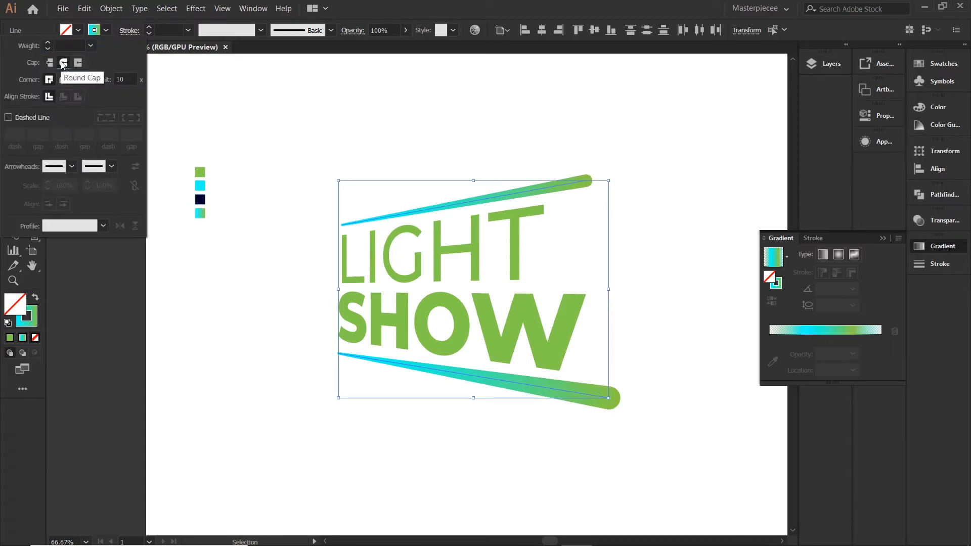
click(32, 118)
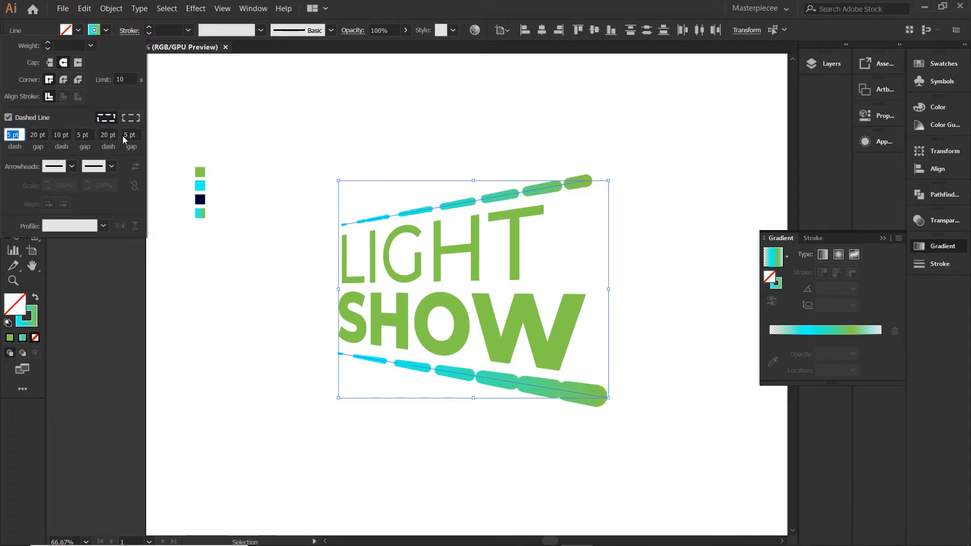
Step: Set the dash pattern of both lines to a 30 pt dash and a 20 pt gap, with the remaining values at 0 pt
click(34, 135)
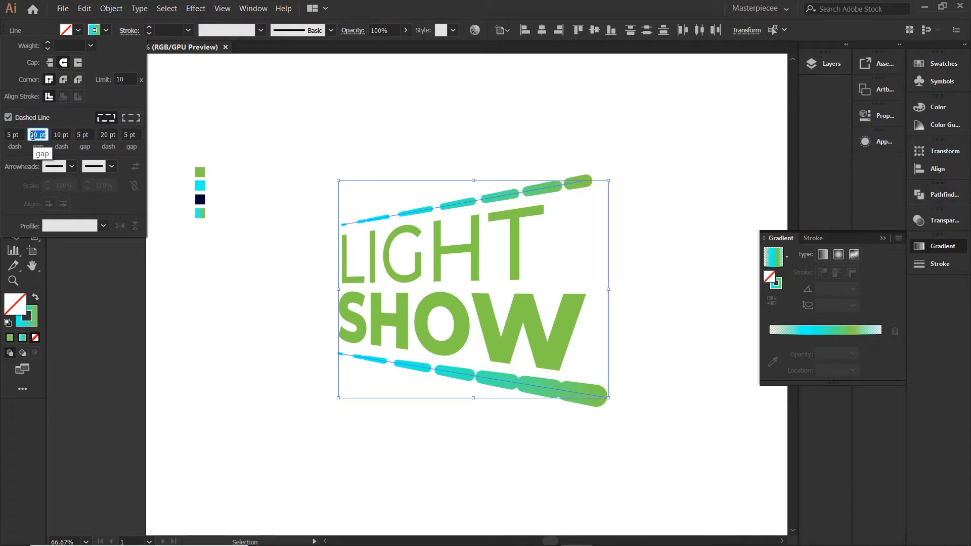
text(0)
key(Tab)
text(0)
key(Tab)
text(0)
key(Tab)
text(0)
key(Tab)
click(35, 134)
text(20)
key(Tab)
click(10, 134)
text(30)
key(Tab)
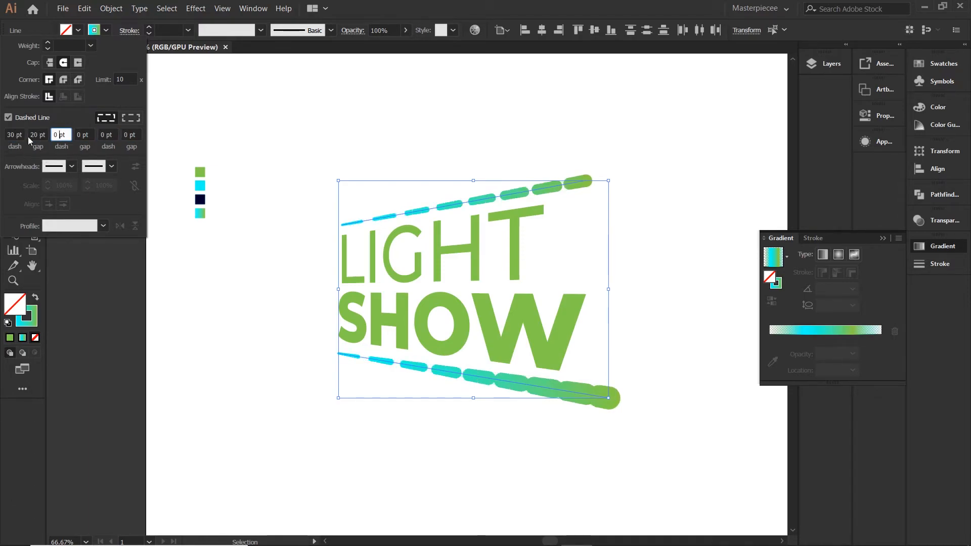
Step: Change the dash pattern of both lines to 50 pt dash, 30 pt gap, 10 pt dash and 45 pt gap
text(10)
click(60, 134)
drag(11, 134, 29, 134)
text(5)
click(61, 135)
text(3)
click(62, 135)
text(10)
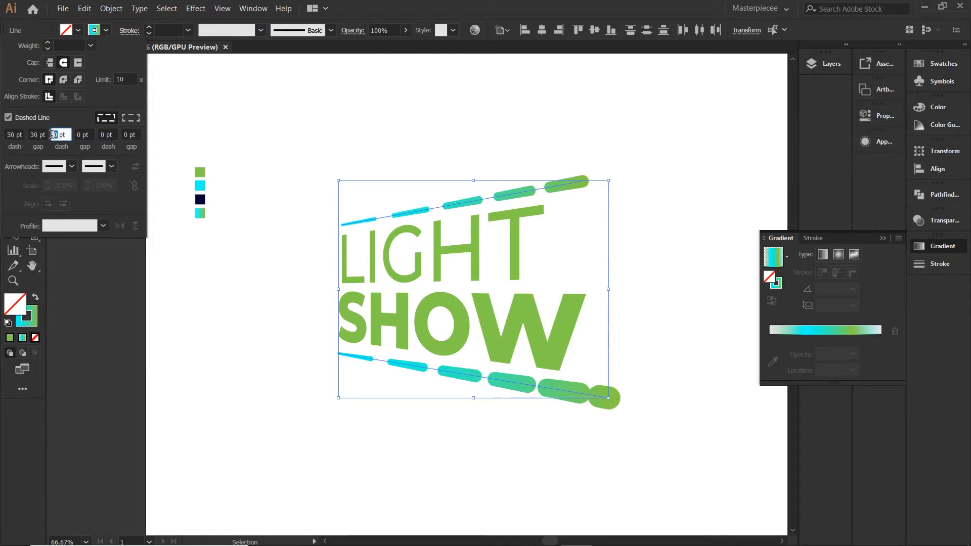
click(84, 134)
text(20)
key(BackSpace)
key(BackSpace)
text(44)
key(Return)
key(Up)
Step: Try different first gap values for the dashed lines, ending at 16 pt
click(33, 144)
key(Up)
key(Up)
key(Up)
key(Up)
key(Up)
key(Up)
key(Up)
key(Up)
key(Up)
key(Up)
key(Up)
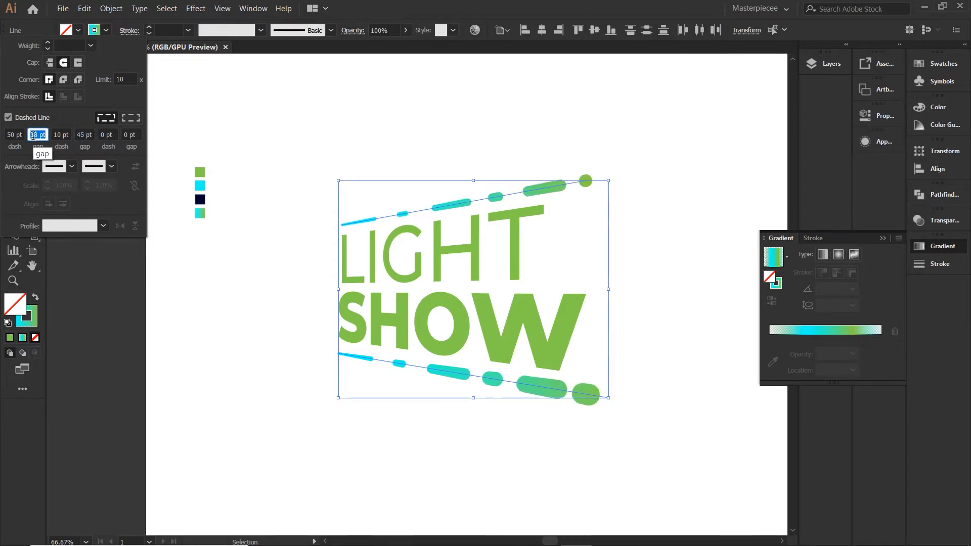
key(Down)
key(Down)
key(Down)
key(Down)
key(Down)
key(Down)
key(Down)
key(Down)
key(Down)
key(Down)
key(Down)
key(Down)
key(Down)
key(Down)
key(Down)
key(Down)
key(Down)
key(Down)
key(Down)
key(Down)
Step: Set the first dash of both lines to 60 pt and the second gap to 41 pt
click(9, 135)
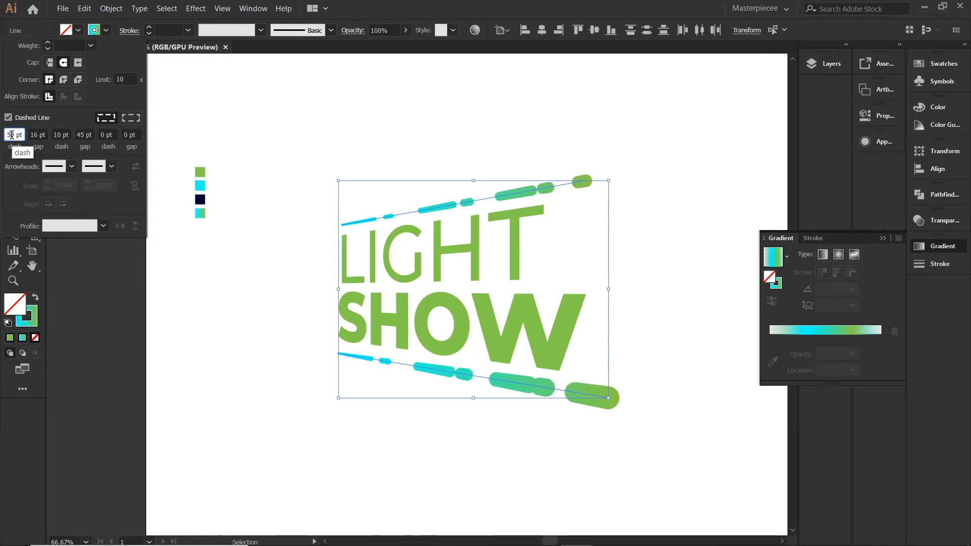
key(Up)
key(Up)
key(Up)
key(Up)
key(Up)
key(Up)
key(Up)
key(Up)
key(Up)
key(Up)
click(60, 135)
click(35, 135)
click(81, 135)
key(Down)
key(Down)
key(Down)
key(Down)
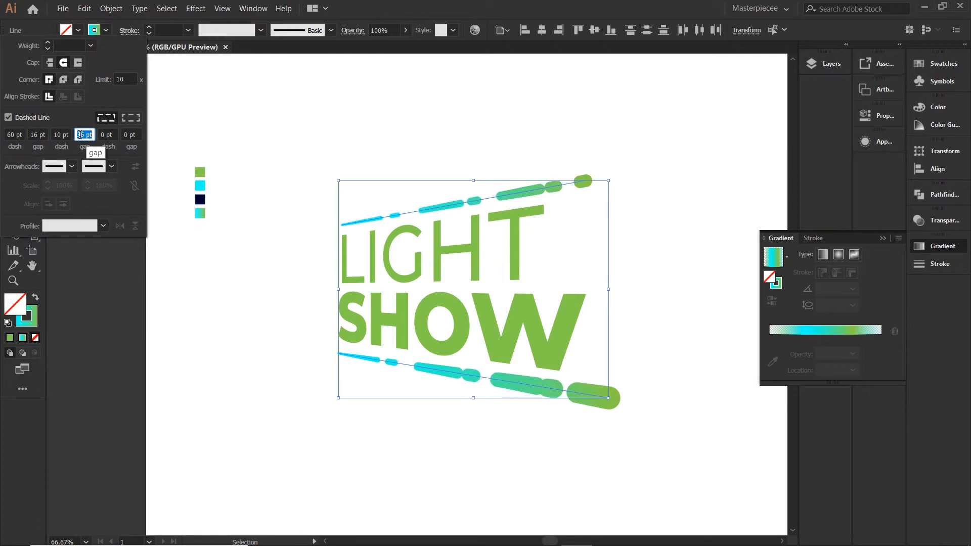
Step: Set the first gap of the dashed lines to 36 pt
click(38, 135)
key(Up)
key(Up)
key(Up)
key(Up)
key(Up)
key(Up)
key(Up)
key(Up)
key(Up)
key(Up)
key(Up)
key(Up)
key(Up)
key(Up)
key(Up)
key(Up)
key(Up)
key(Up)
key(Up)
key(Up)
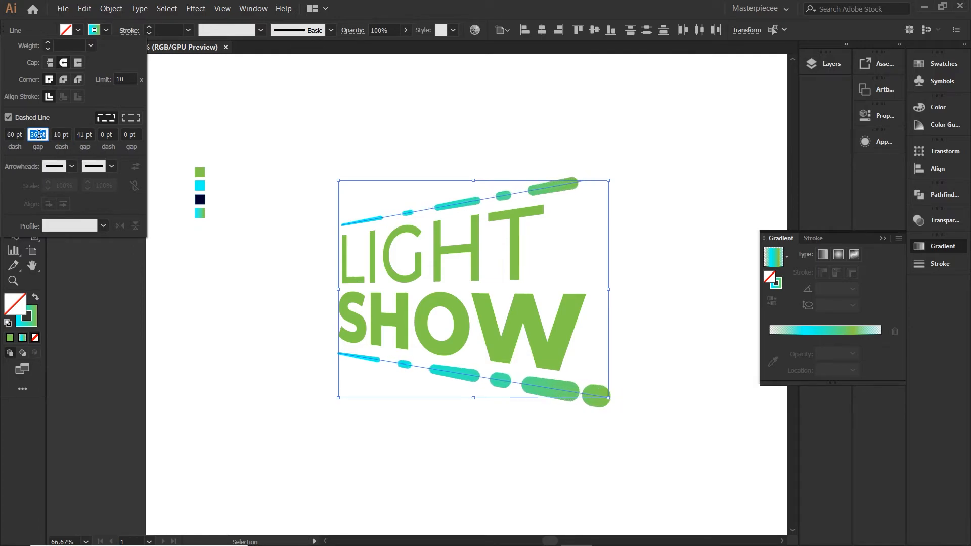
click(83, 135)
Step: Reverse the stroke gradient of both dashed lines so it runs from green to cyan
click(333, 141)
drag(336, 151, 560, 444)
click(561, 445)
shift+click(553, 190)
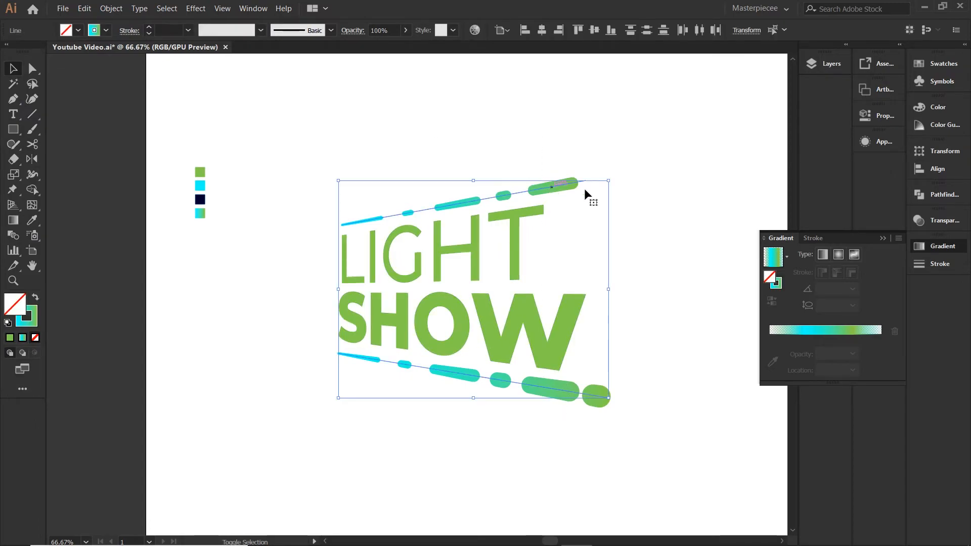
click(776, 284)
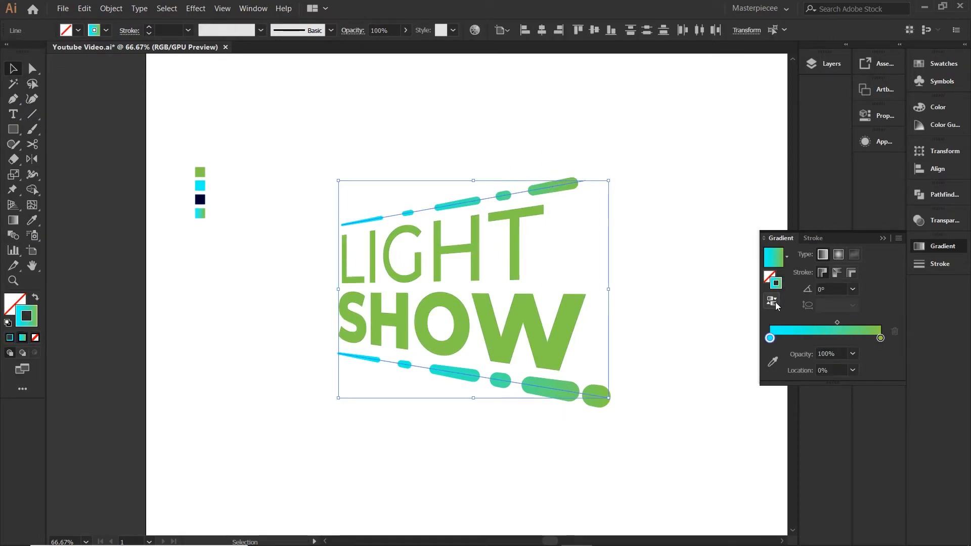
click(772, 301)
click(694, 278)
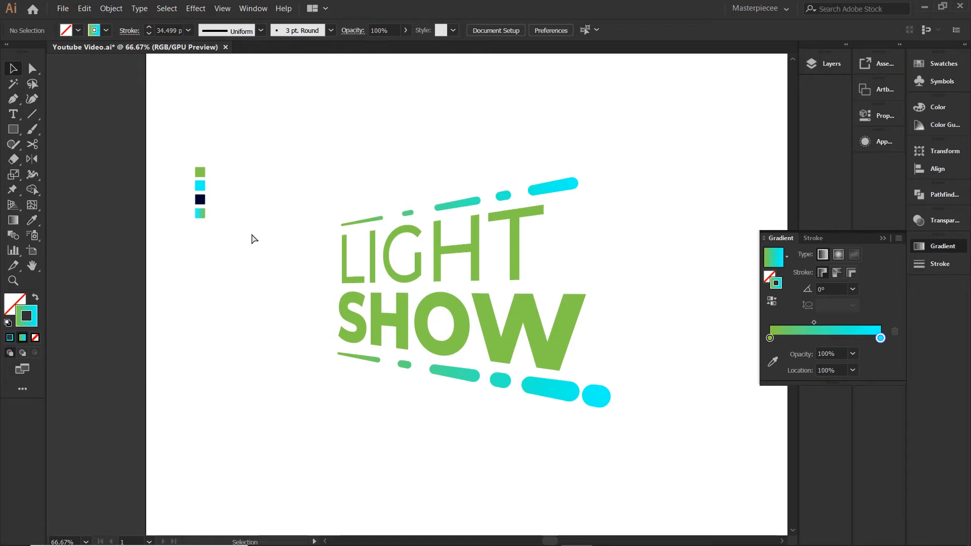
Step: Group the green title with the dashed lines above and below it
key(ctrl+minus)
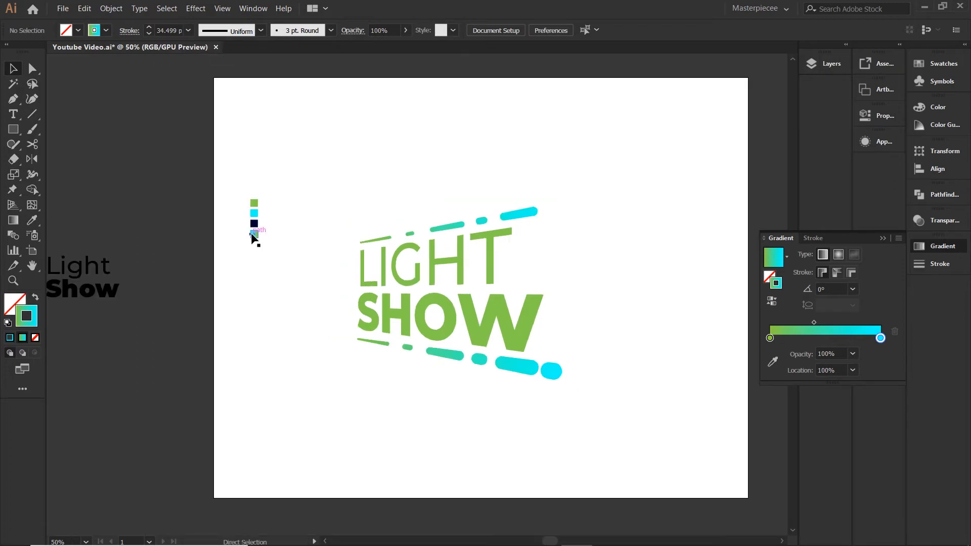
click(820, 64)
drag(404, 469, 475, 200)
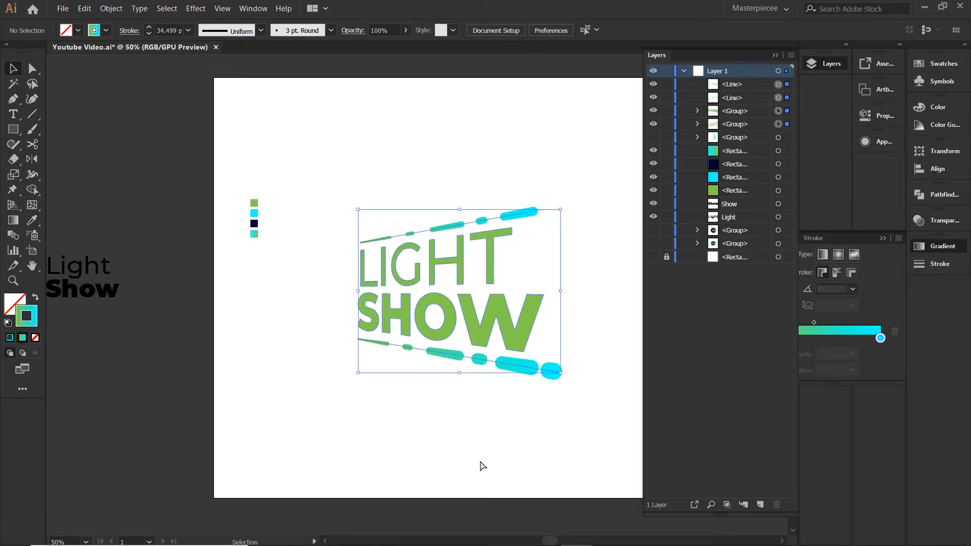
right_click(455, 467)
click(484, 370)
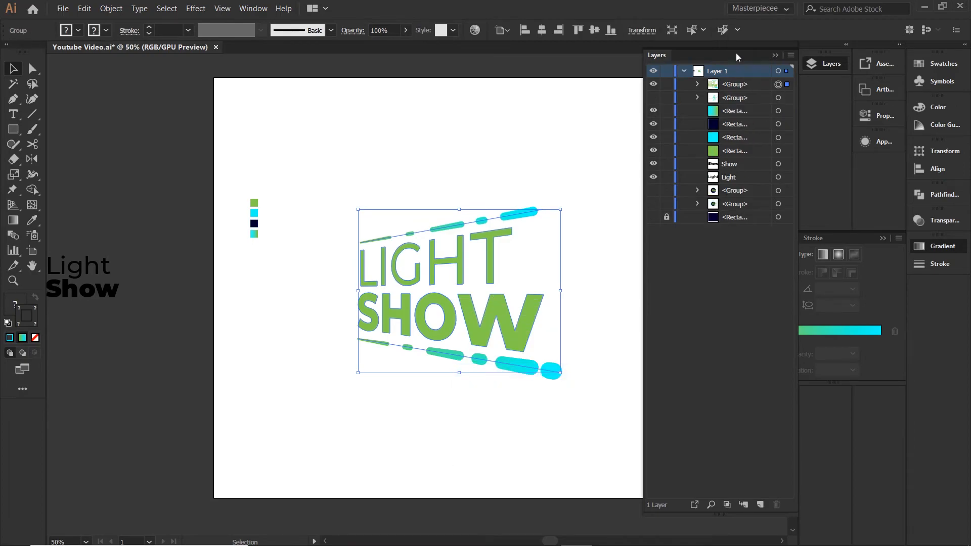
Step: Show the hidden starburst group, then shrink the title group and place it to the right of the starburst
click(653, 98)
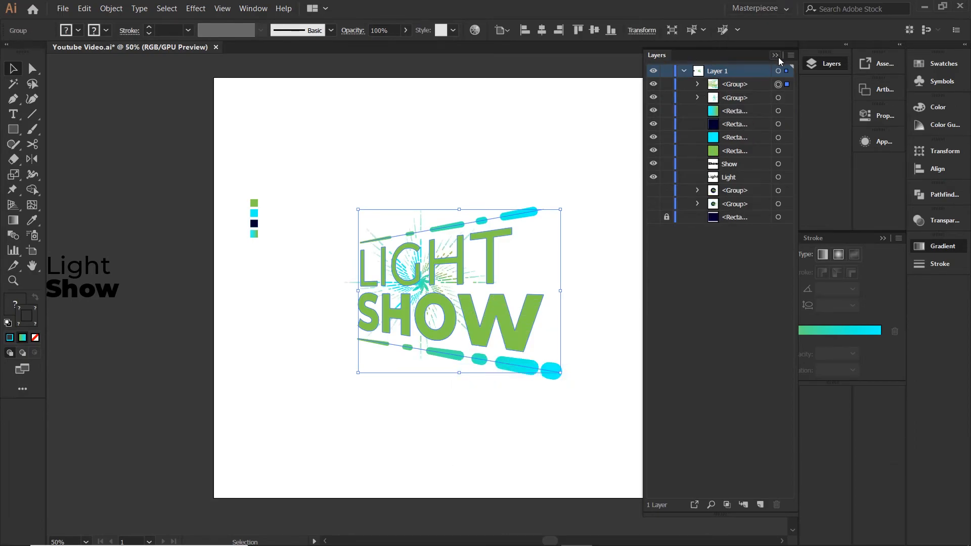
click(776, 56)
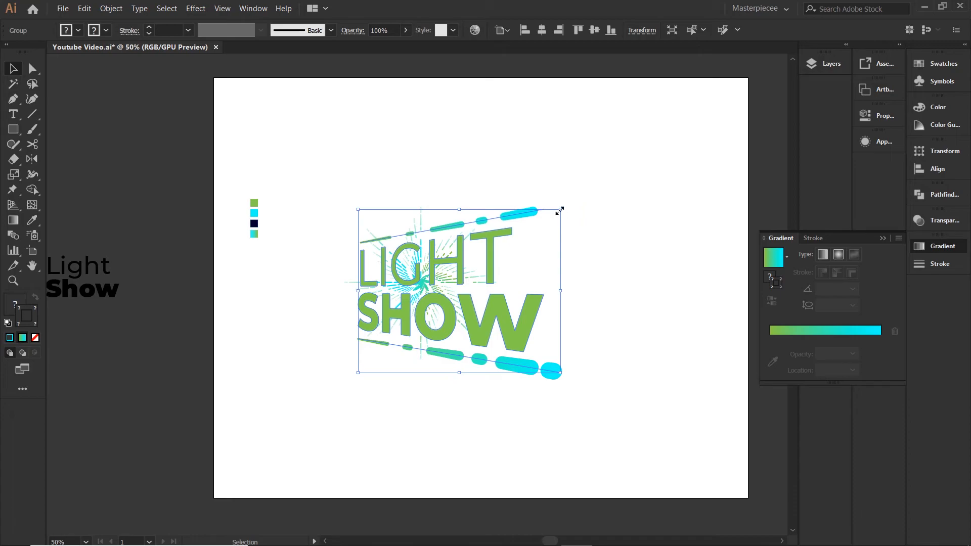
drag(553, 217, 609, 267)
click(602, 283)
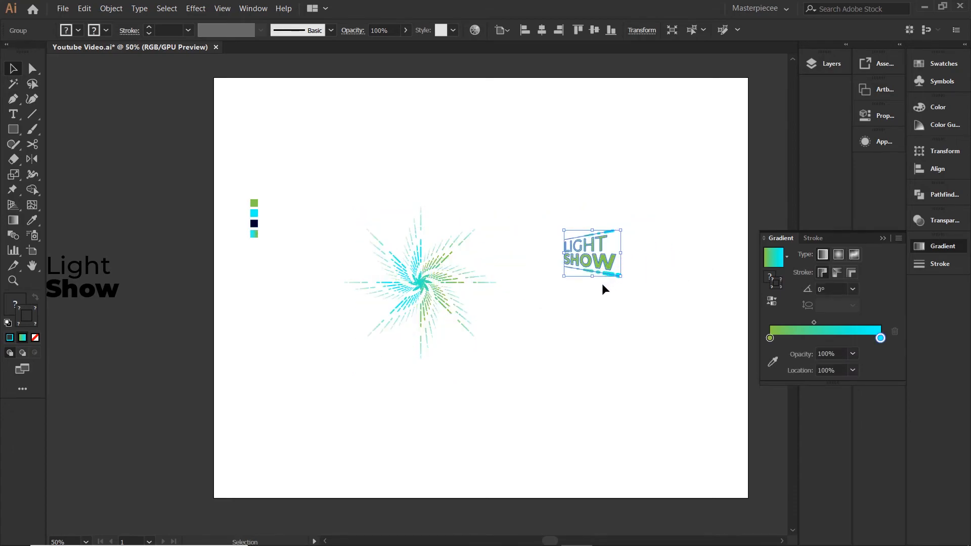
Step: Draw a rectangle covering the whole artboard, fill it with the navy sampled from the colour squares, and send it to the back
click(14, 129)
drag(213, 75, 747, 497)
key(i)
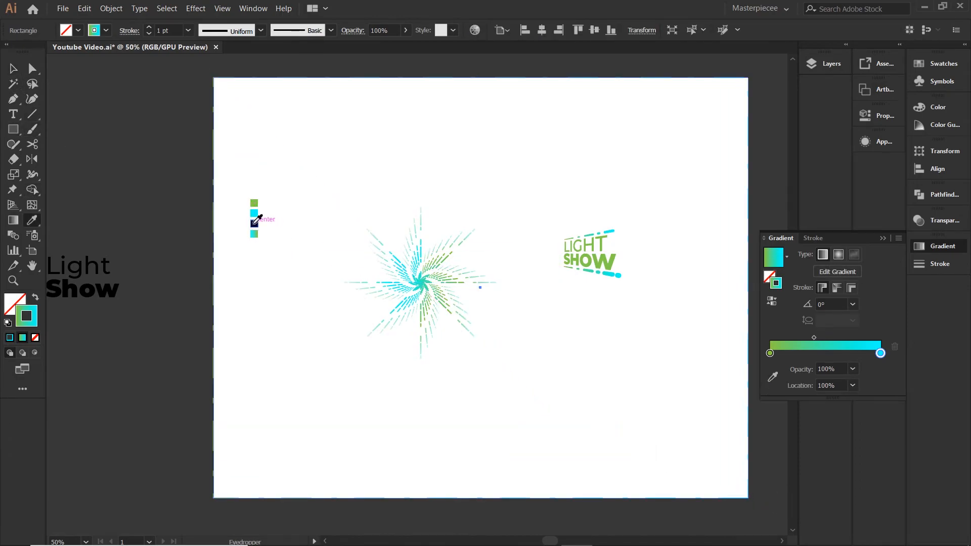
click(254, 223)
key(v)
key(ctrl+shift+bracketleft)
Step: Lock the navy background rectangle in the layer list
scroll(329, 215, right, 3)
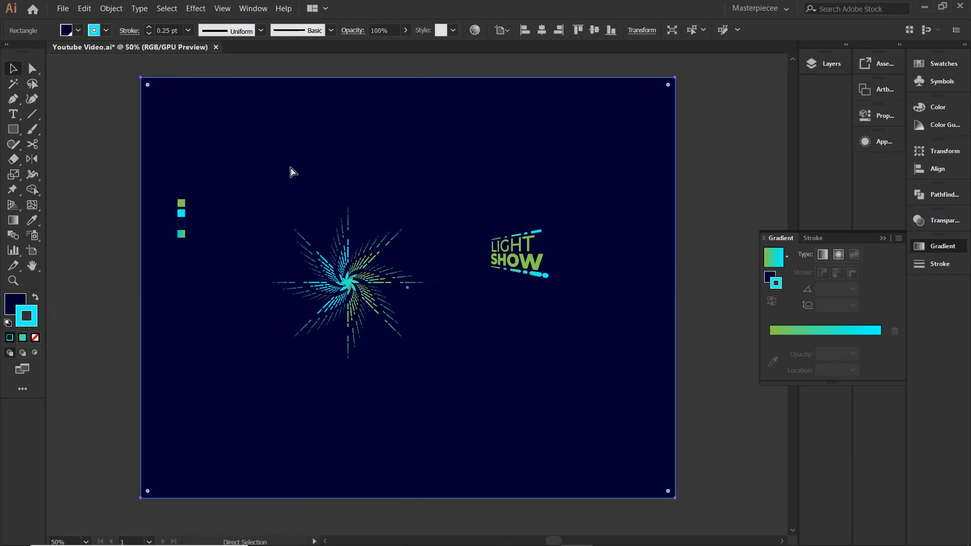
key(ctrl+equal)
click(821, 64)
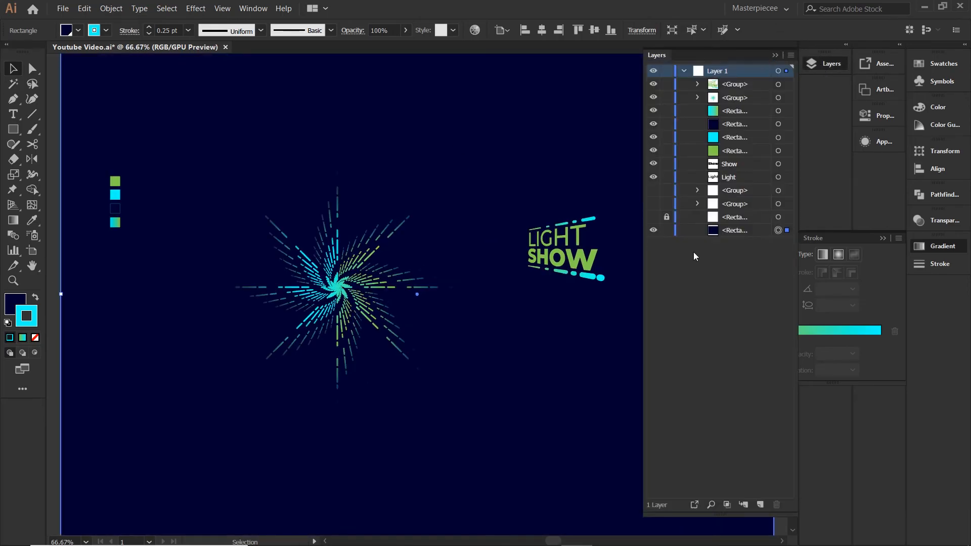
click(883, 239)
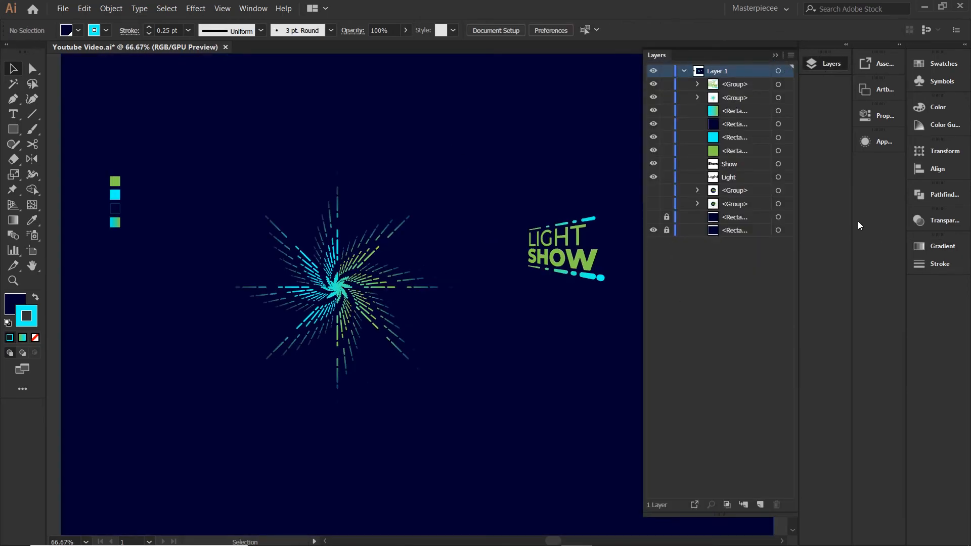
click(774, 55)
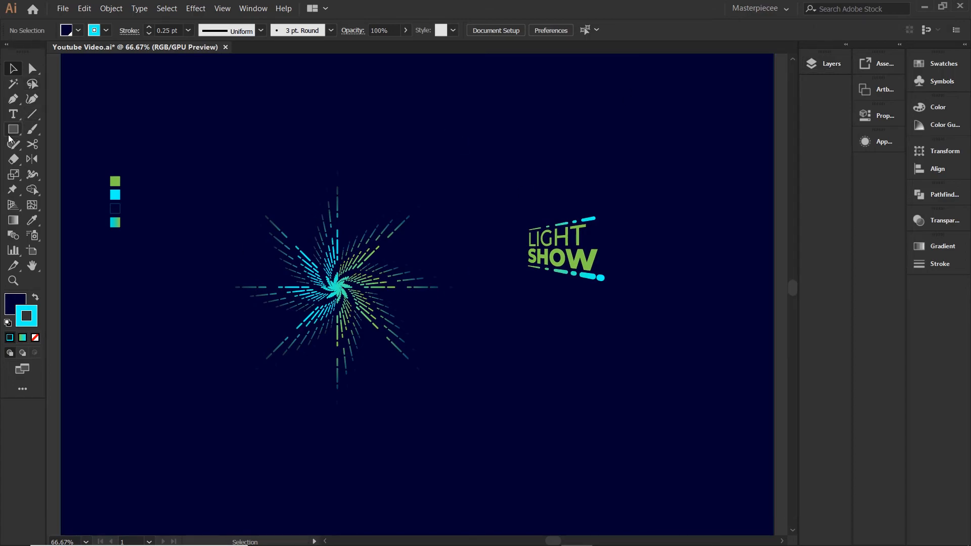
Step: Draw a circle above the title group with a cyan fill and no stroke
drag(12, 132, 60, 159)
scroll(562, 154, up, 3)
drag(453, 198, 533, 286)
scroll(620, 260, down, 3)
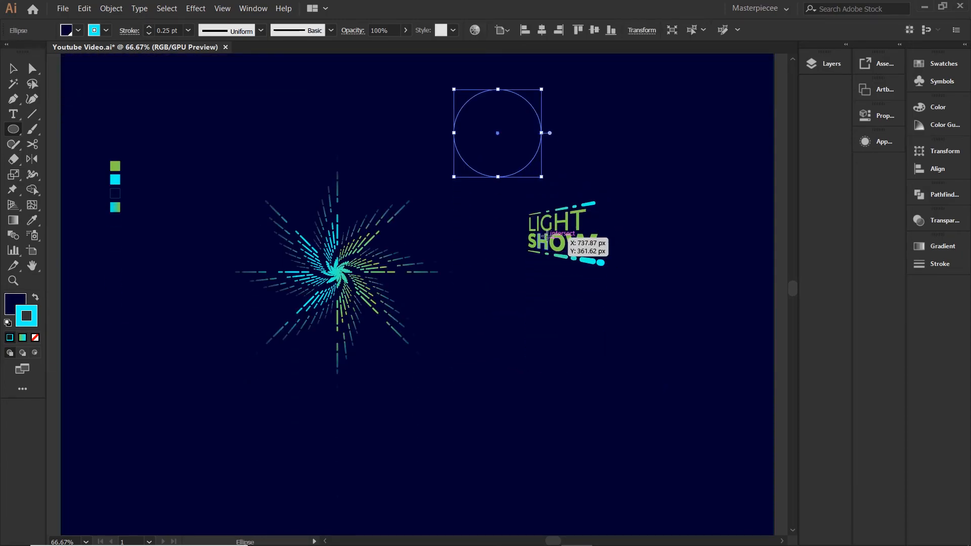
key(shift+x)
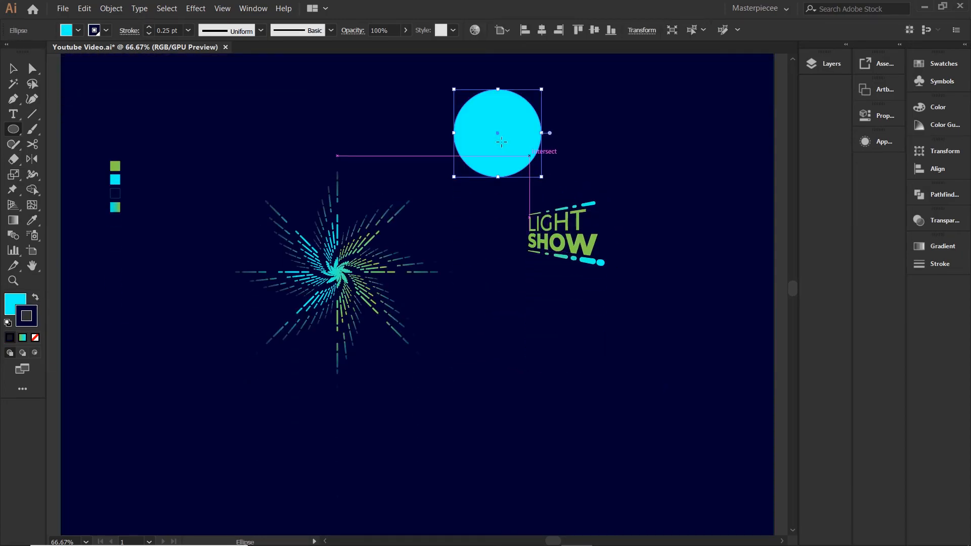
click(35, 338)
Step: Move the cyan circle to the lower right of the starburst and place the title group on top of it
key(v)
drag(501, 148, 523, 356)
drag(575, 245, 560, 356)
drag(547, 349, 540, 350)
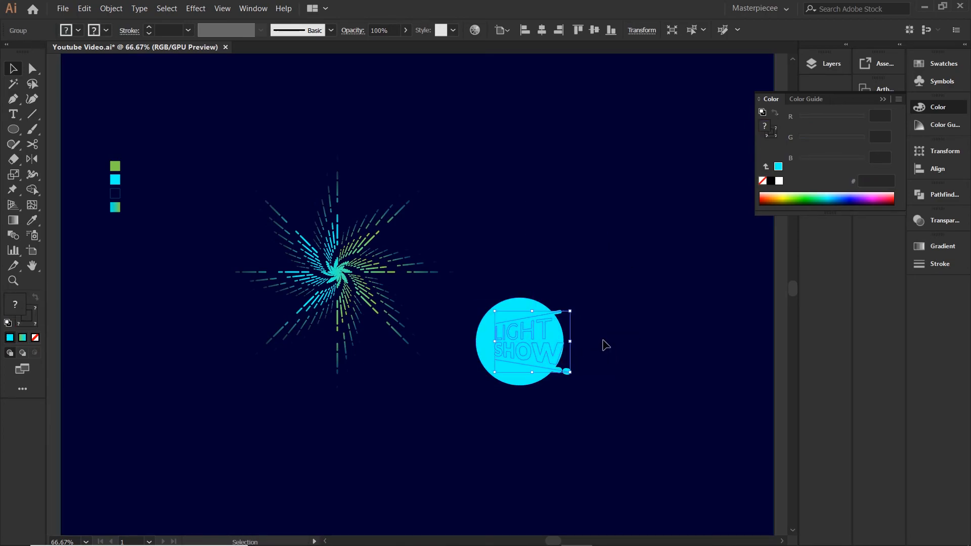
drag(614, 286, 487, 396)
click(578, 410)
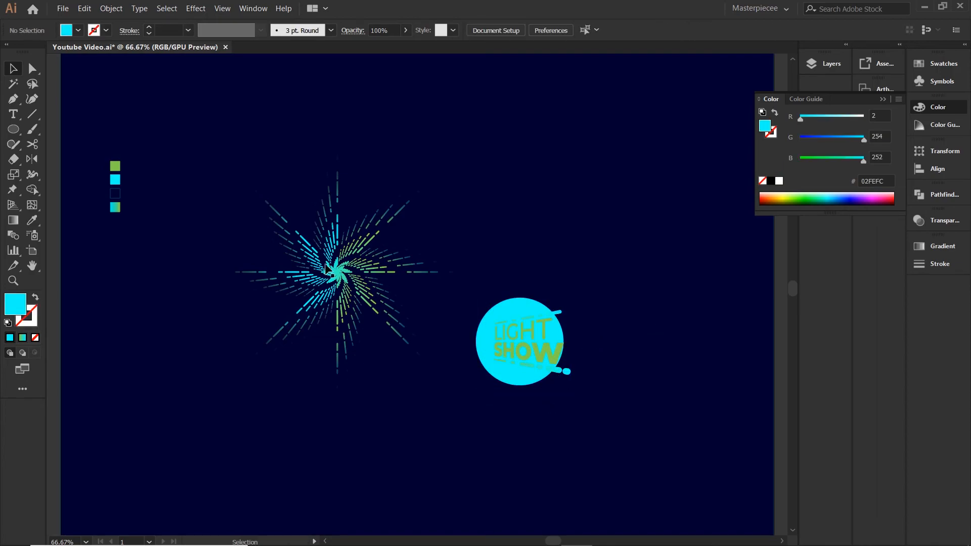
Step: Enlarge the starburst from its centre and move it slightly to the right, towards the cyan circle
click(346, 273)
drag(454, 156, 510, 101)
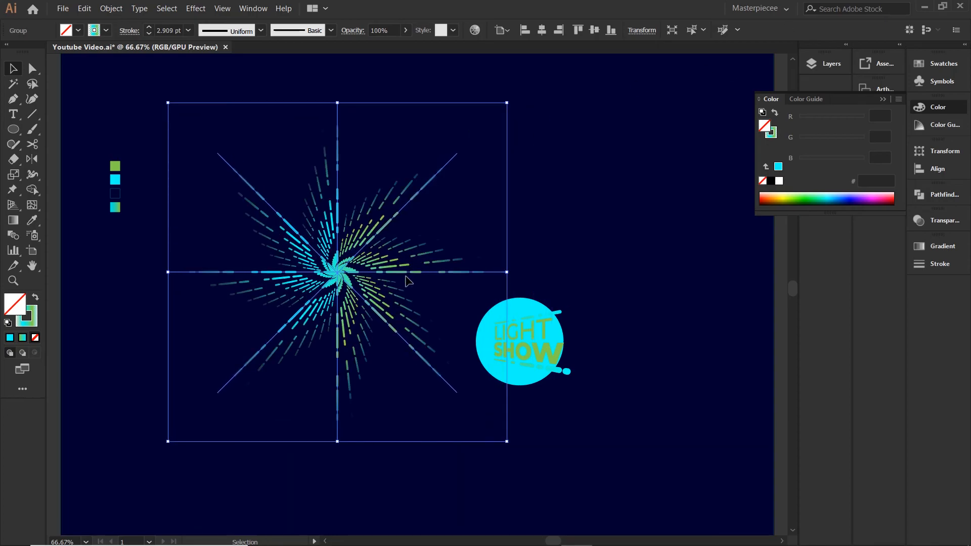
mouse_move(526, 95)
mouse_down()
mouse_move(562, 76)
mouse_move(538, 75)
mouse_up()
drag(346, 273, 384, 274)
Step: Set the starburst's stroke weight to 2 pt and deselect it
click(188, 31)
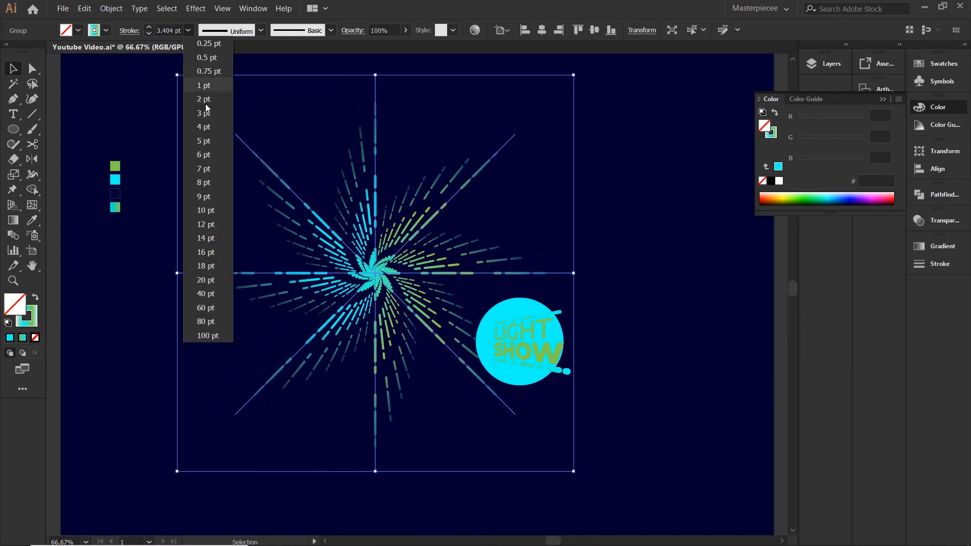
click(205, 100)
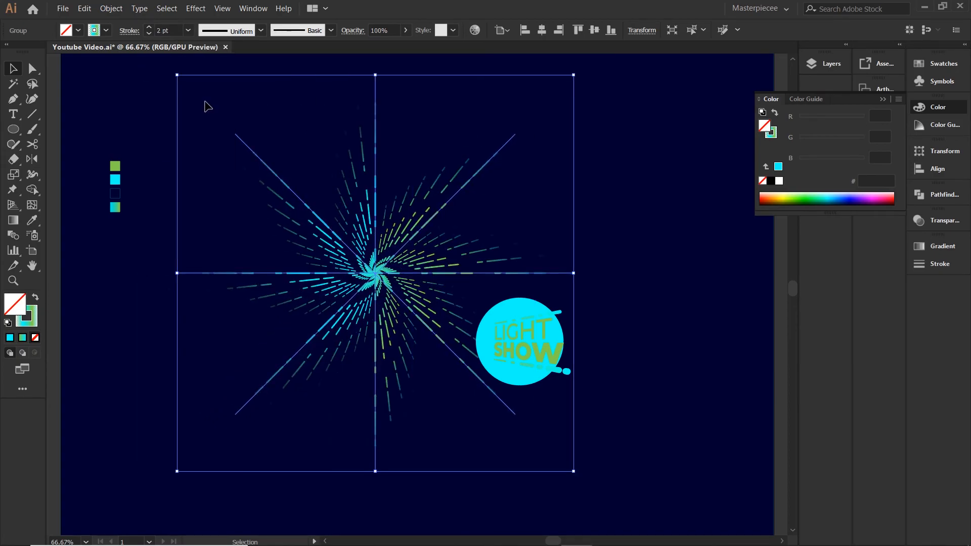
click(180, 176)
Step: Move the title group and the cyan circle together onto the centre of the starburst
click(541, 346)
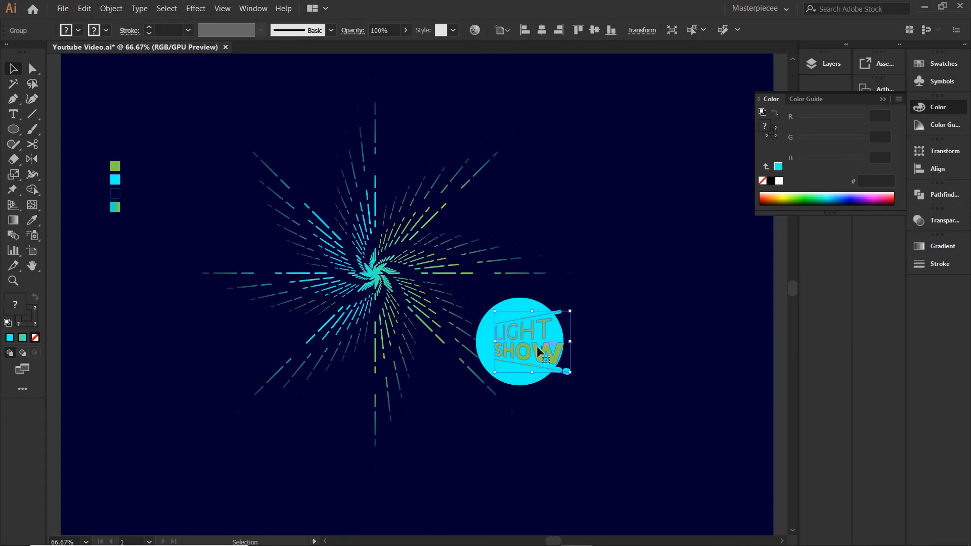
drag(615, 322, 403, 288)
click(678, 310)
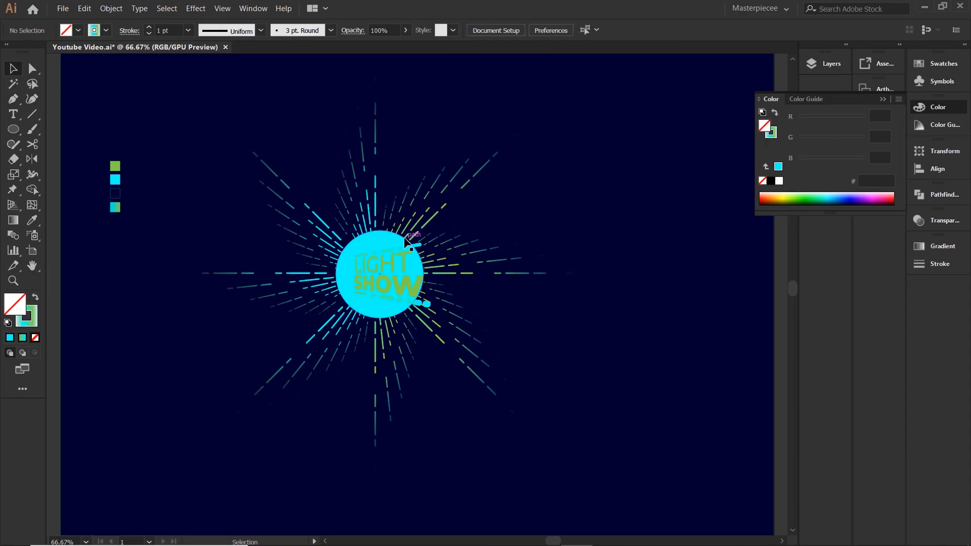
Step: Recolour the circle behind the title with the navy sampled from the background and deselect it
click(385, 236)
key(i)
click(628, 237)
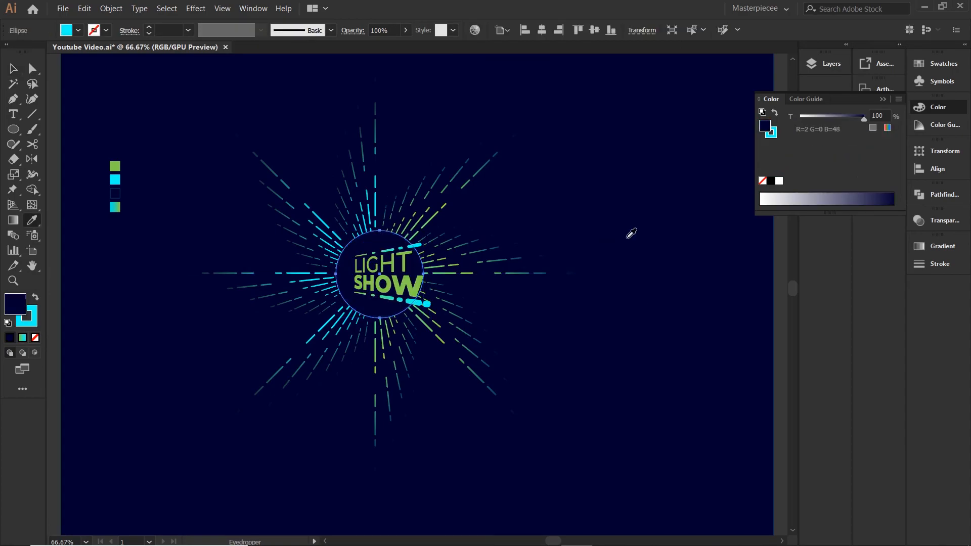
key(v)
click(641, 260)
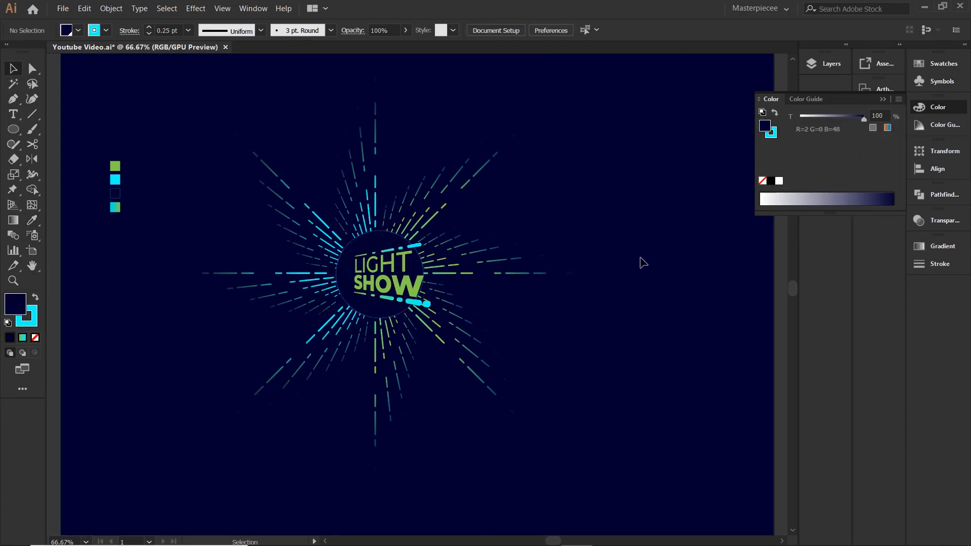
Step: Remove the cyan outline from the navy circle so it has no stroke, and deselect it
scroll(616, 272, left, 5)
scroll(616, 272, right, 4)
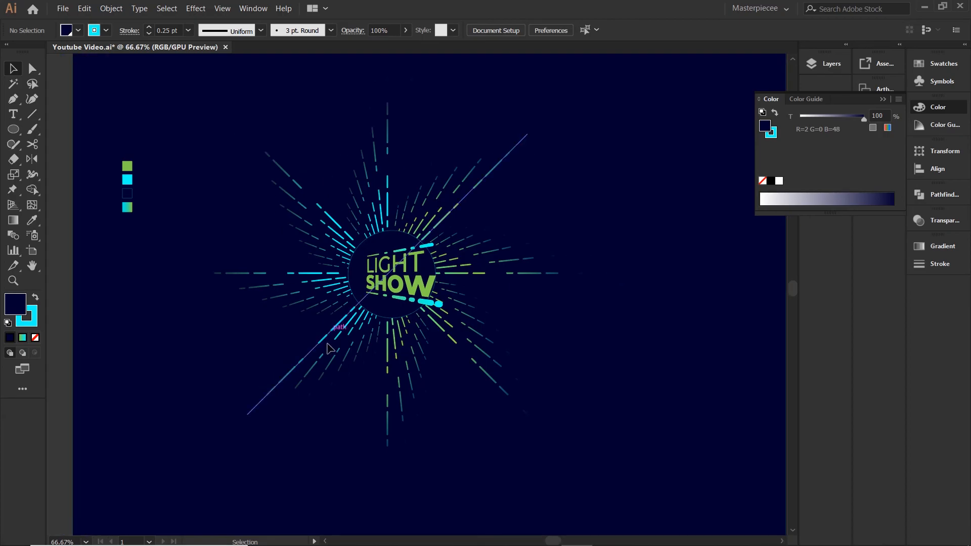
click(383, 318)
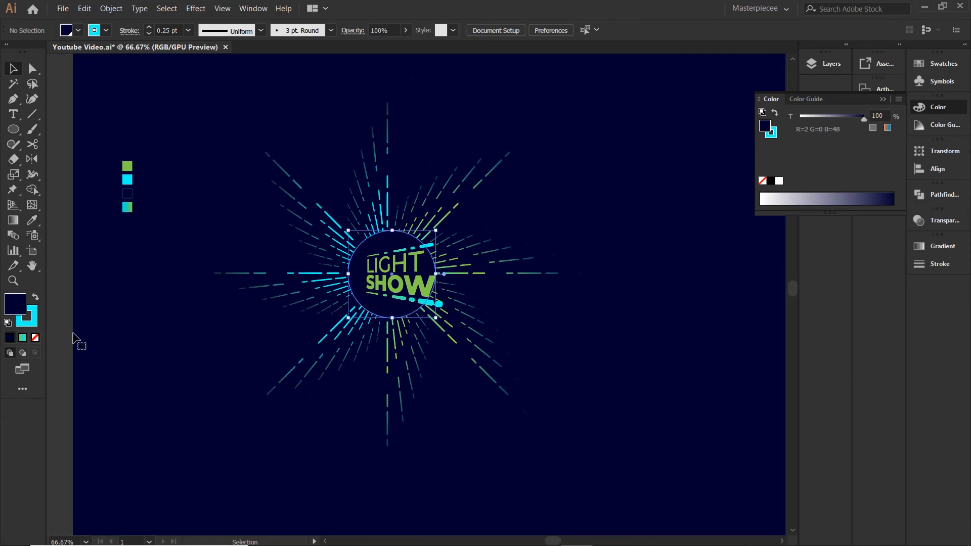
click(33, 323)
key(ctrl+plus)
key(ctrl+plus)
key(ctrl+plus)
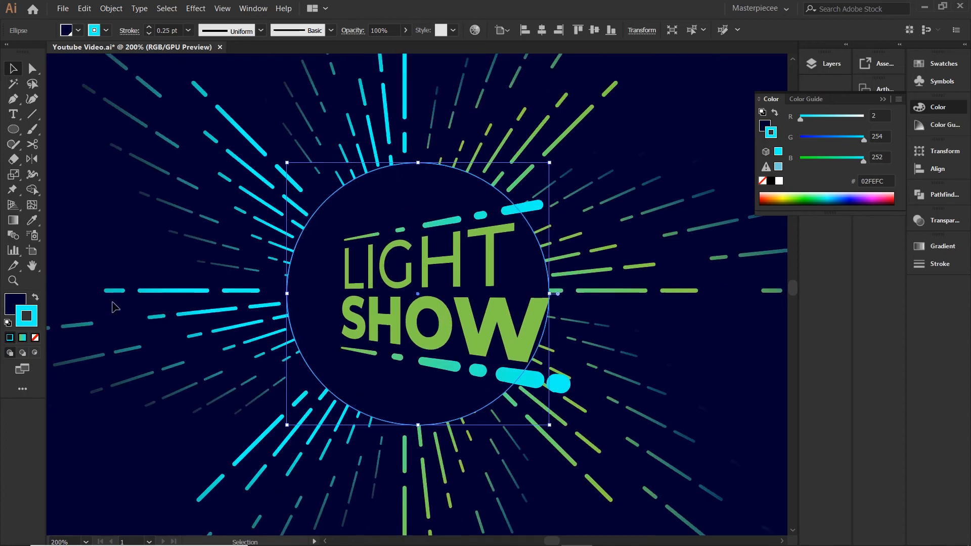
click(314, 177)
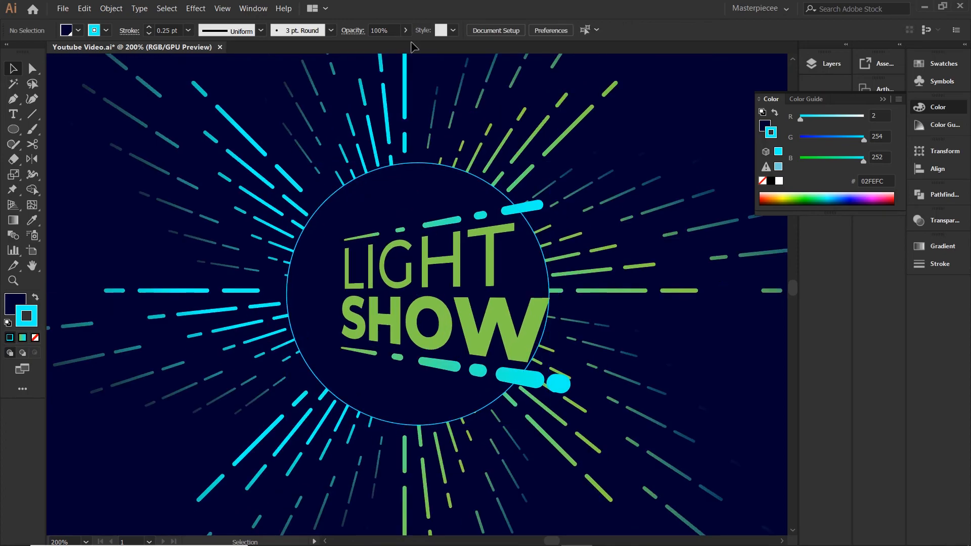
click(36, 337)
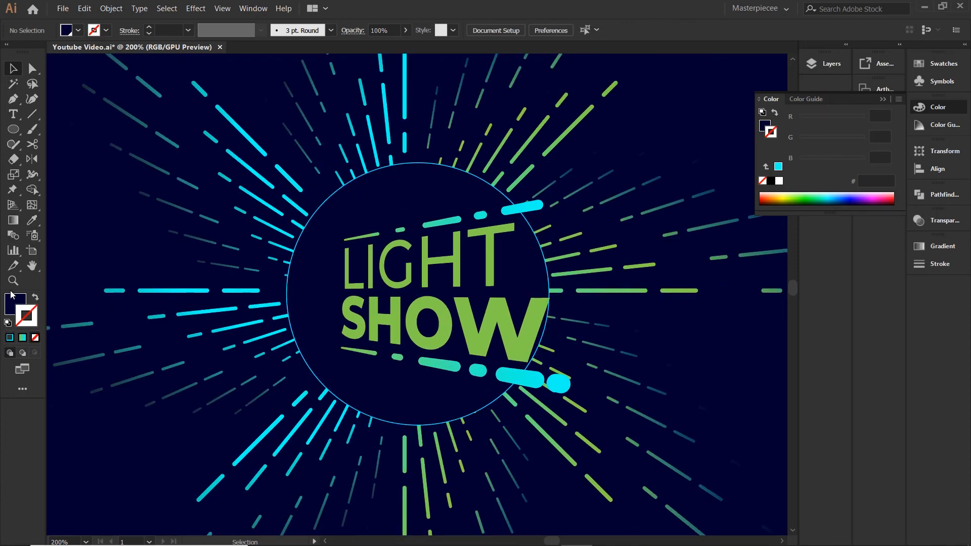
click(11, 297)
click(306, 263)
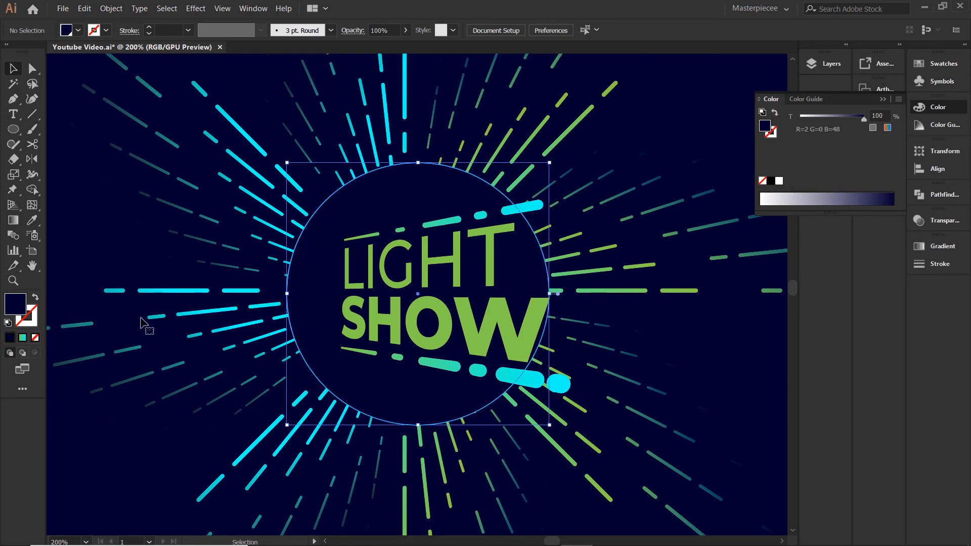
click(32, 323)
click(35, 337)
click(14, 303)
click(156, 251)
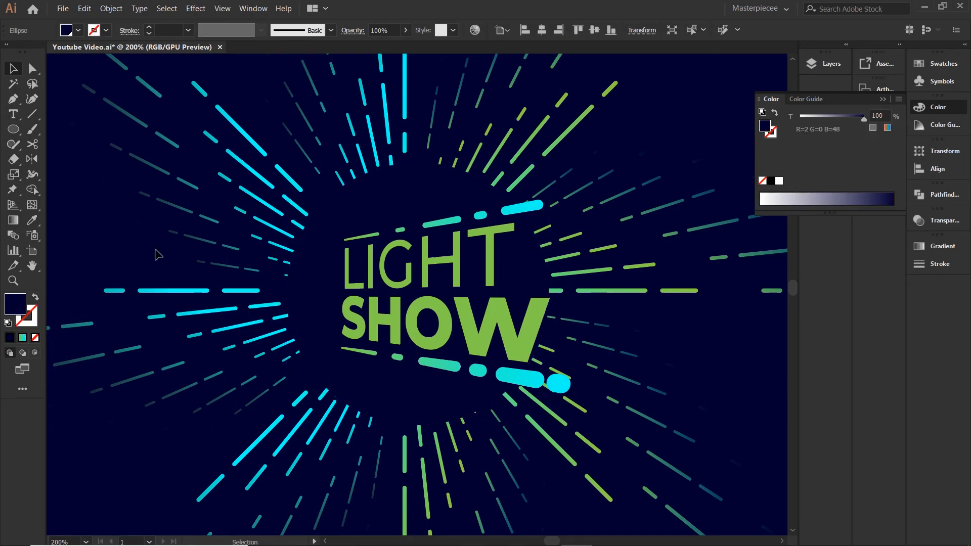
Step: Add a previewed Drop Shadow effect to the navy circle with X and Y offsets of 3 px
click(313, 286)
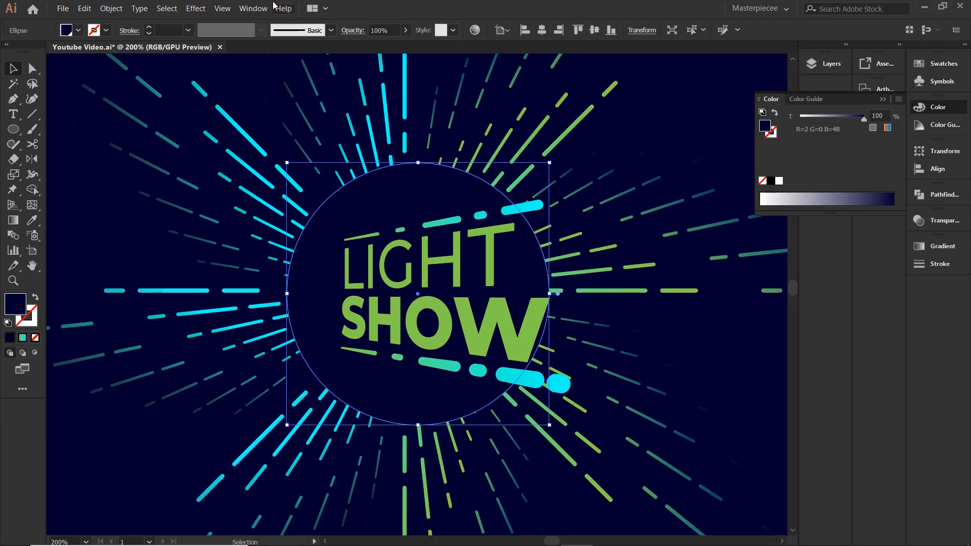
click(196, 8)
mouse_move(304, 171)
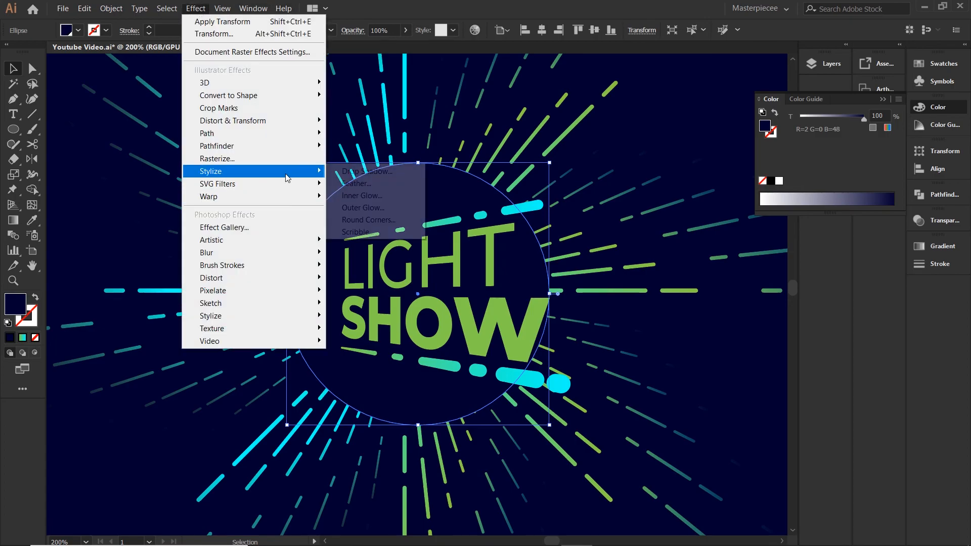
click(377, 171)
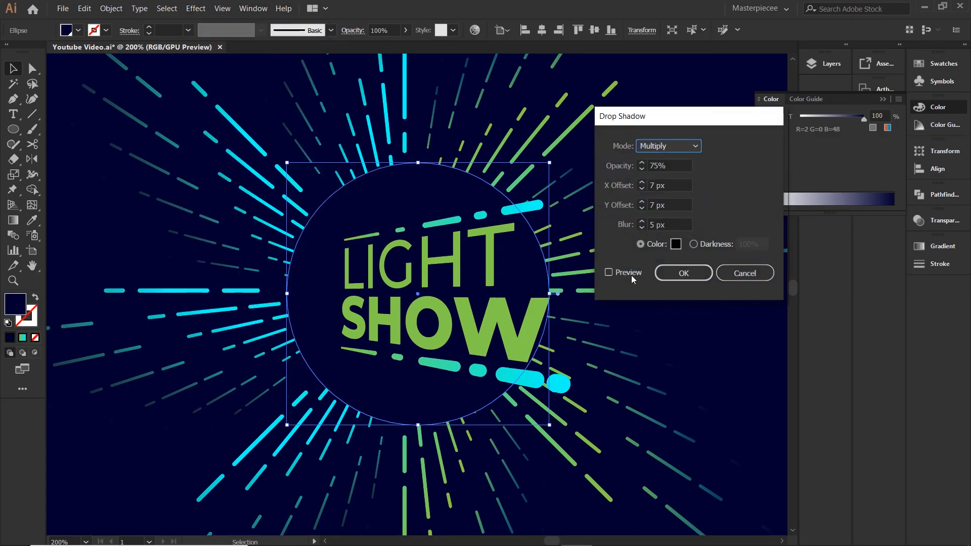
click(629, 272)
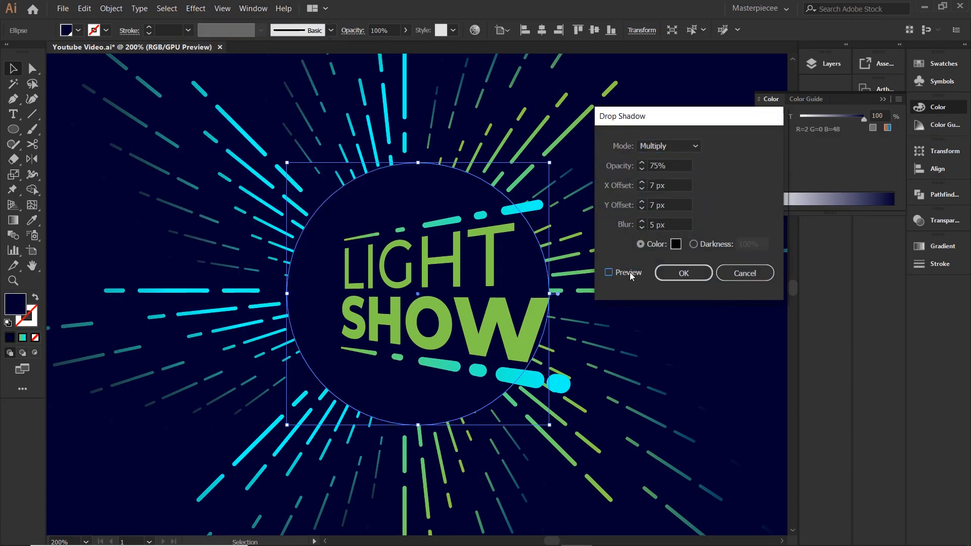
click(642, 208)
click(641, 208)
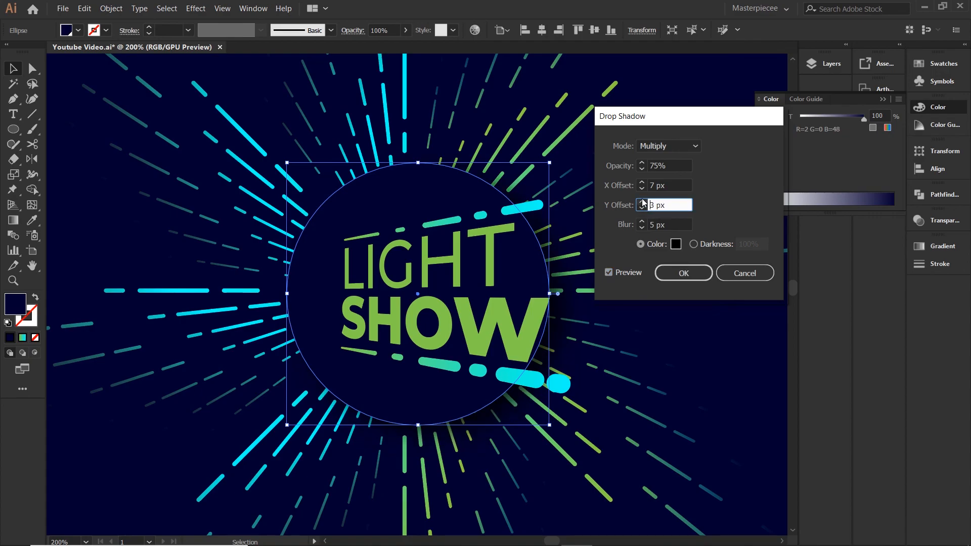
click(643, 190)
click(643, 190)
click(642, 190)
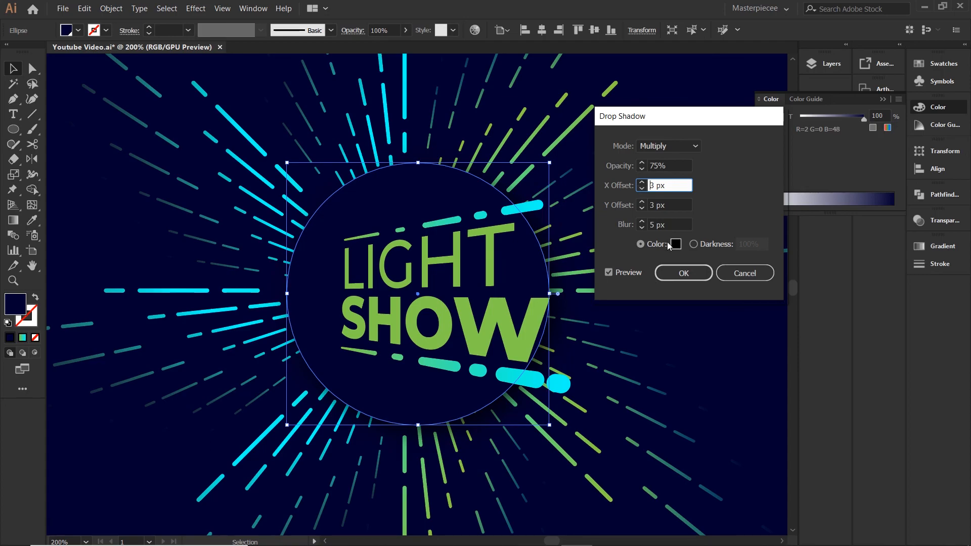
Step: Set the circle's drop shadow blur to 9 px, apply the effect and deselect the circle
click(641, 223)
click(642, 223)
click(642, 223)
click(641, 223)
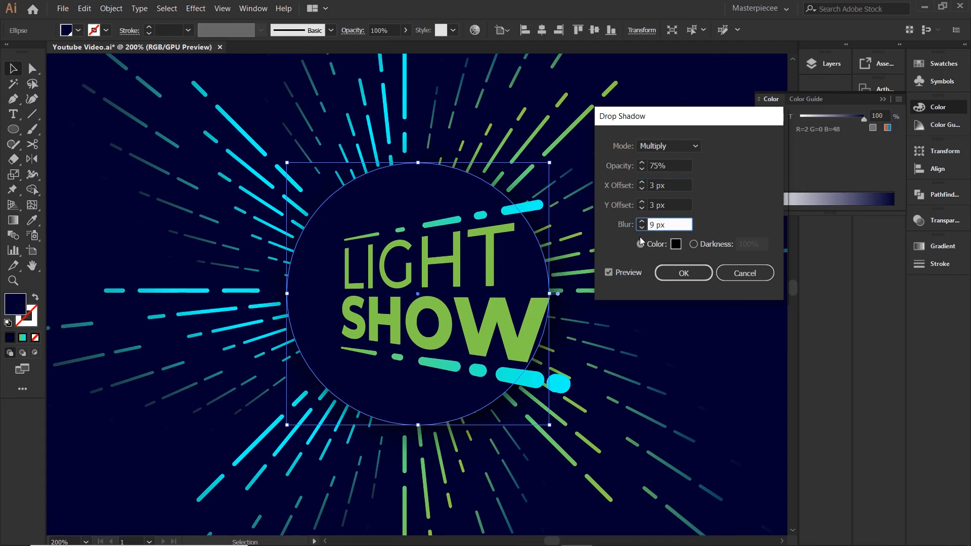
click(689, 277)
click(705, 326)
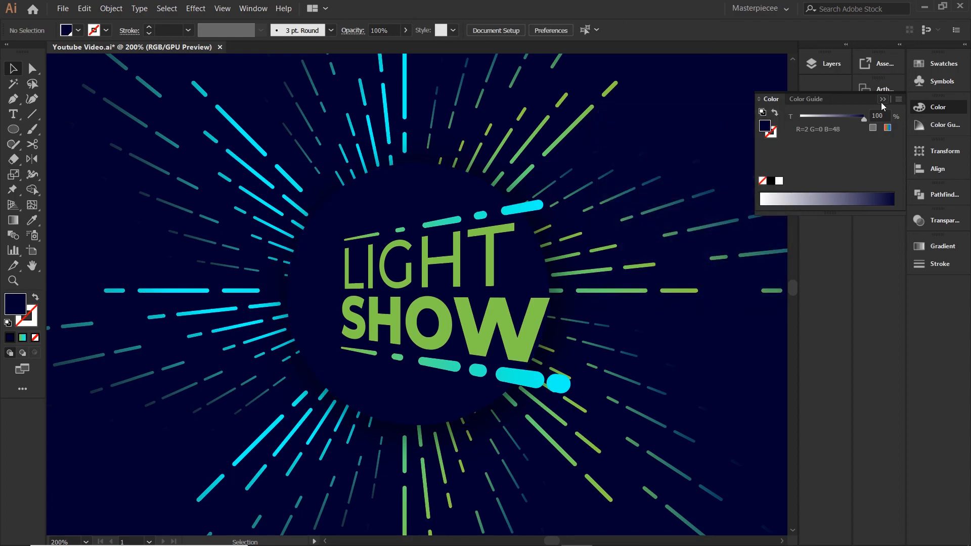
Step: Centre the starburst, circle and title together horizontally and vertically on the artboard, then deselect them
click(882, 100)
key(ctrl+minus)
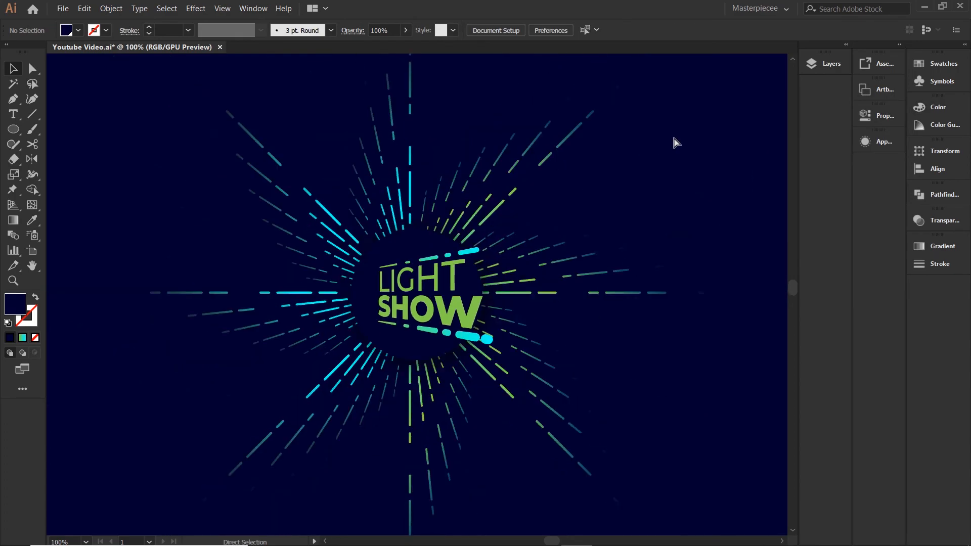
key(ctrl+minus)
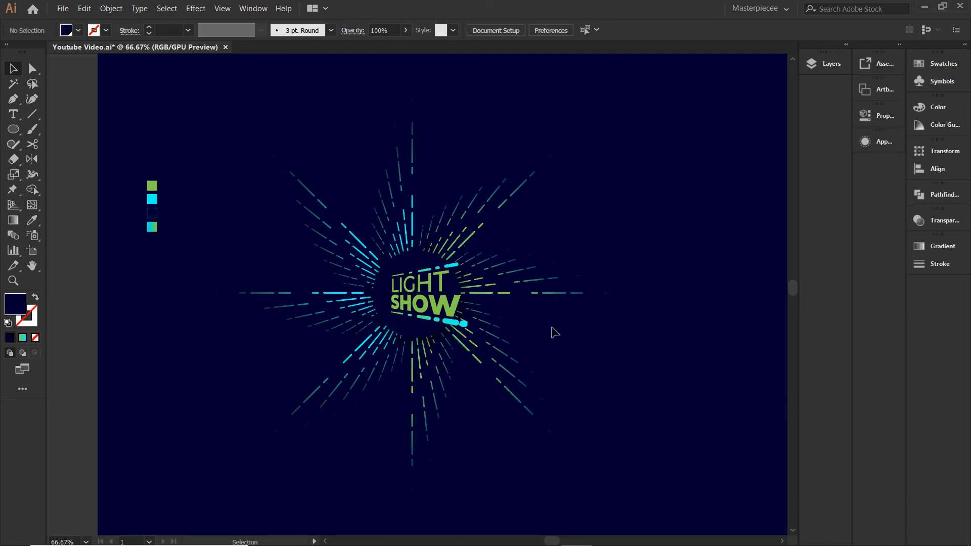
drag(589, 199, 249, 389)
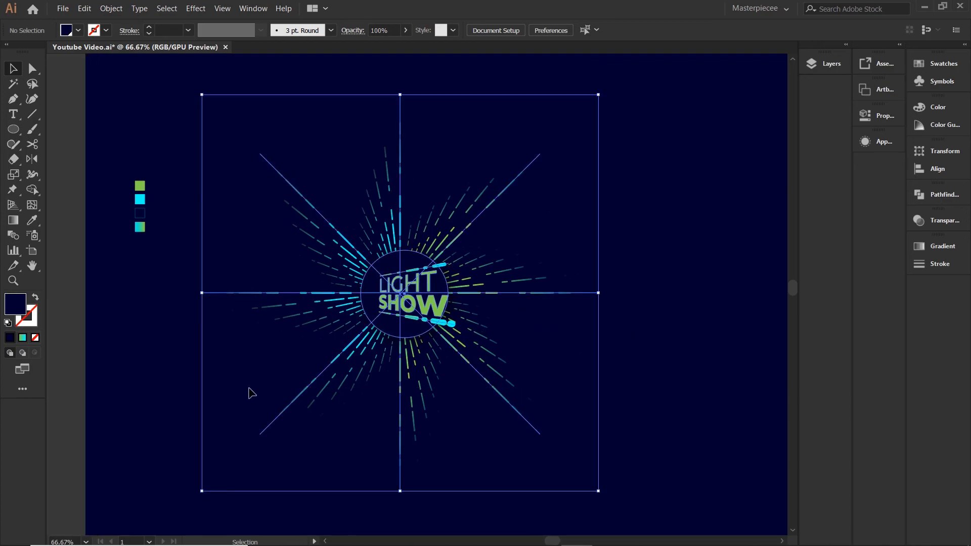
click(541, 31)
click(593, 31)
click(657, 216)
Step: Select the four colour swatch squares beside the artwork
scroll(669, 214, right, 9)
scroll(669, 214, left, 7)
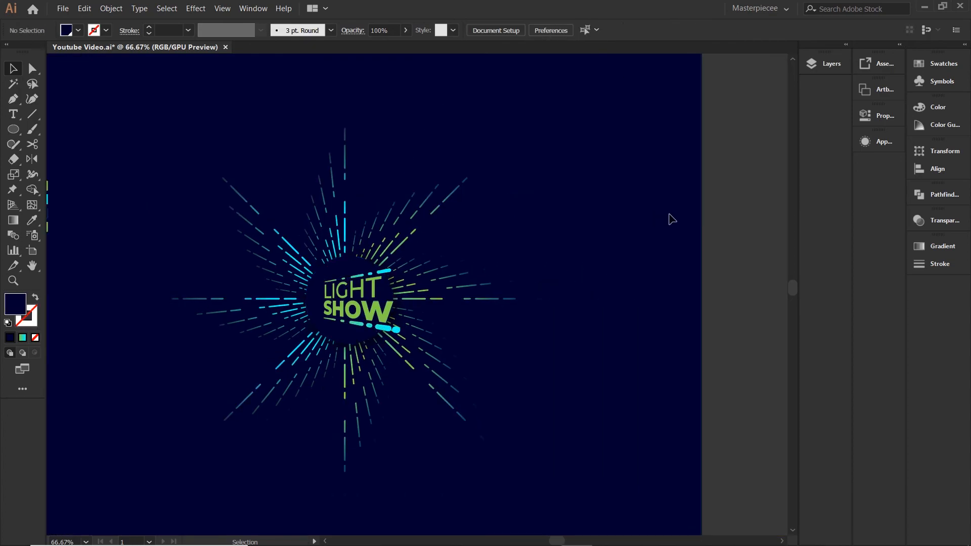
scroll(669, 215, right, 1)
drag(63, 152, 123, 303)
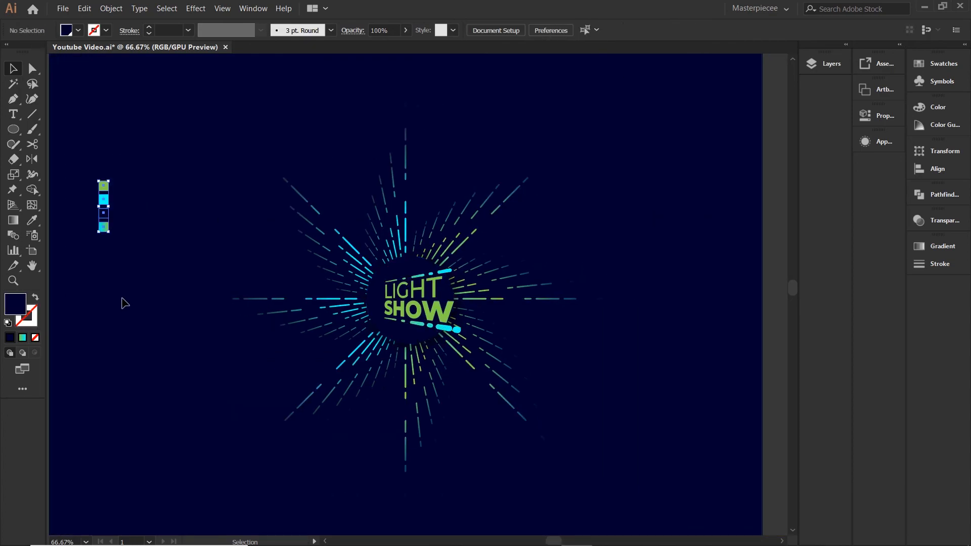